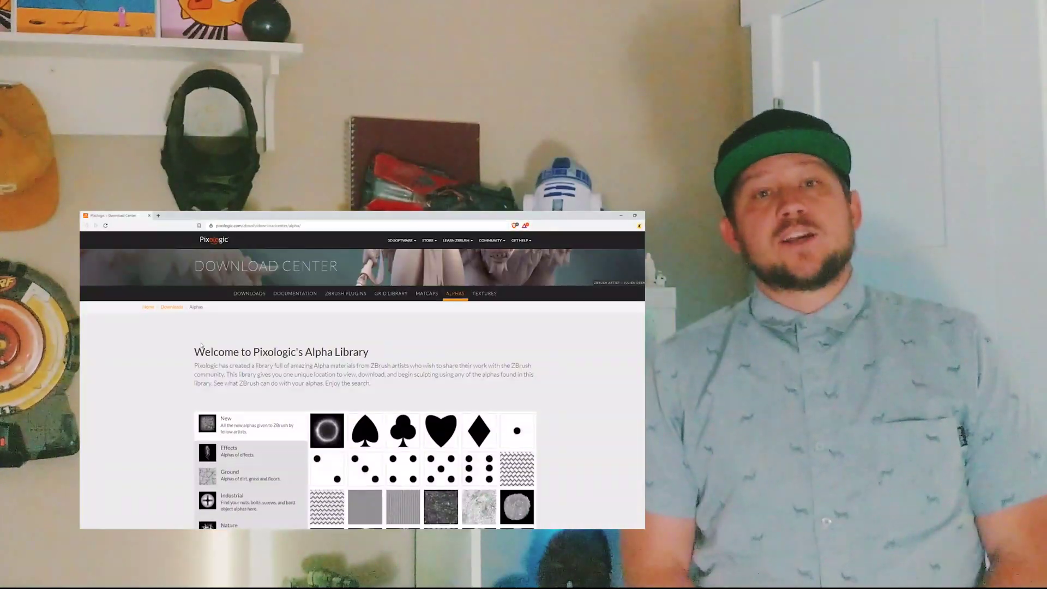
Step: Scroll down to the free alpha thumbnails and briefly preview one enlarged alpha
{"action": "scroll", "coordinate": [421, 371], "scroll_direction": "down", "scroll_amount": 5}
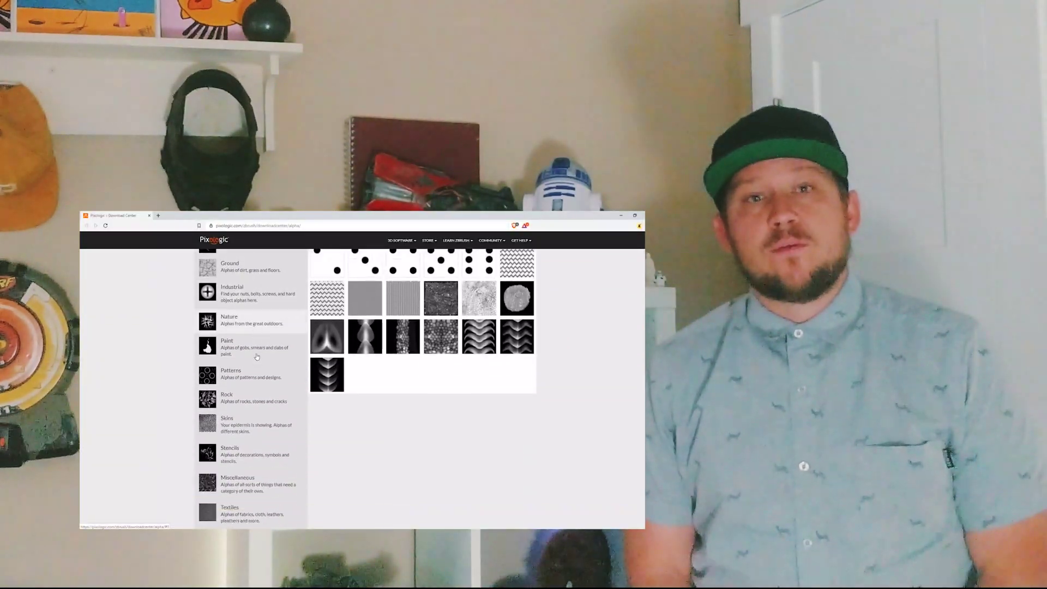
{"action": "scroll", "coordinate": [381, 361], "scroll_direction": "down", "scroll_amount": 5}
{"action": "left_click", "coordinate": [366, 359]}
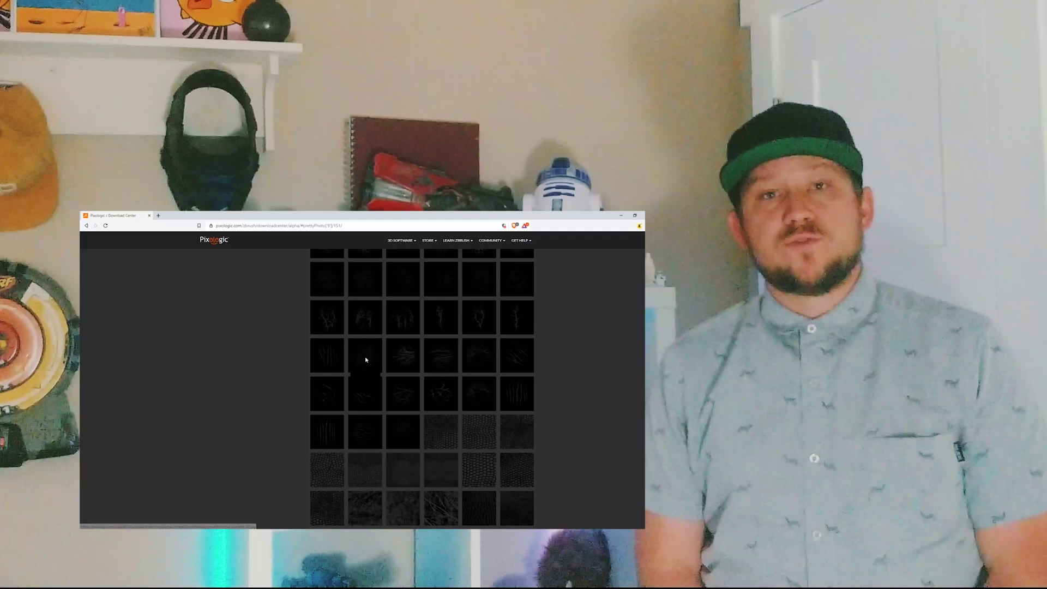
{"action": "left_click", "coordinate": [446, 354]}
{"action": "scroll", "coordinate": [440, 363], "scroll_direction": "down", "scroll_amount": 3}
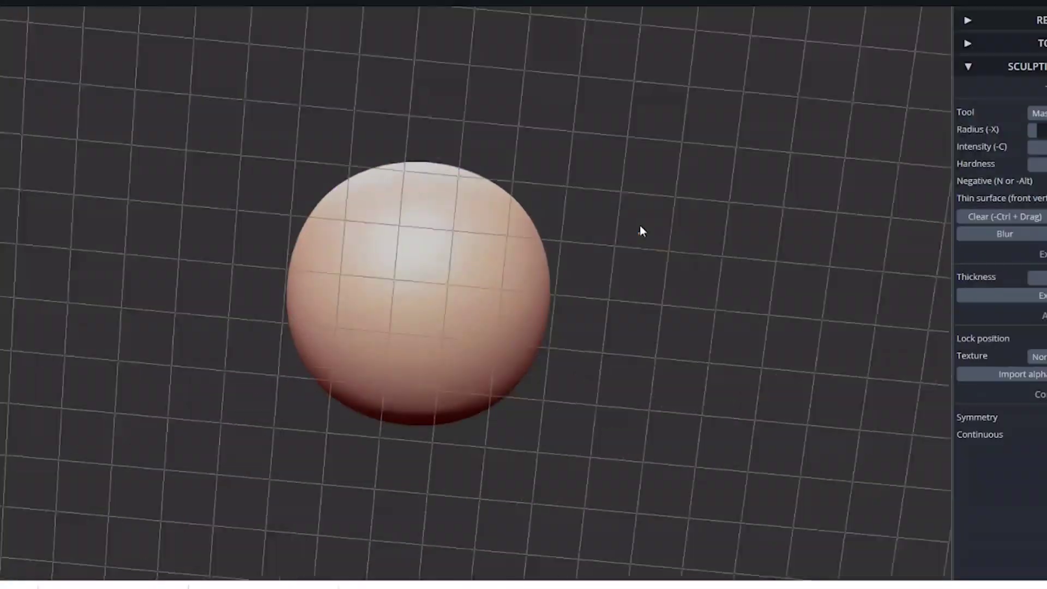
Step: Orbit around the sphere to inspect the leg from ground level, ending on a front view
{"action": "mouse_move", "coordinate": [640, 225]}
{"action": "left_mouse_down"}
{"action": "mouse_move", "coordinate": [391, 304]}
{"action": "mouse_move", "coordinate": [361, 486]}
{"action": "mouse_move", "coordinate": [325, 449]}
{"action": "left_mouse_up"}
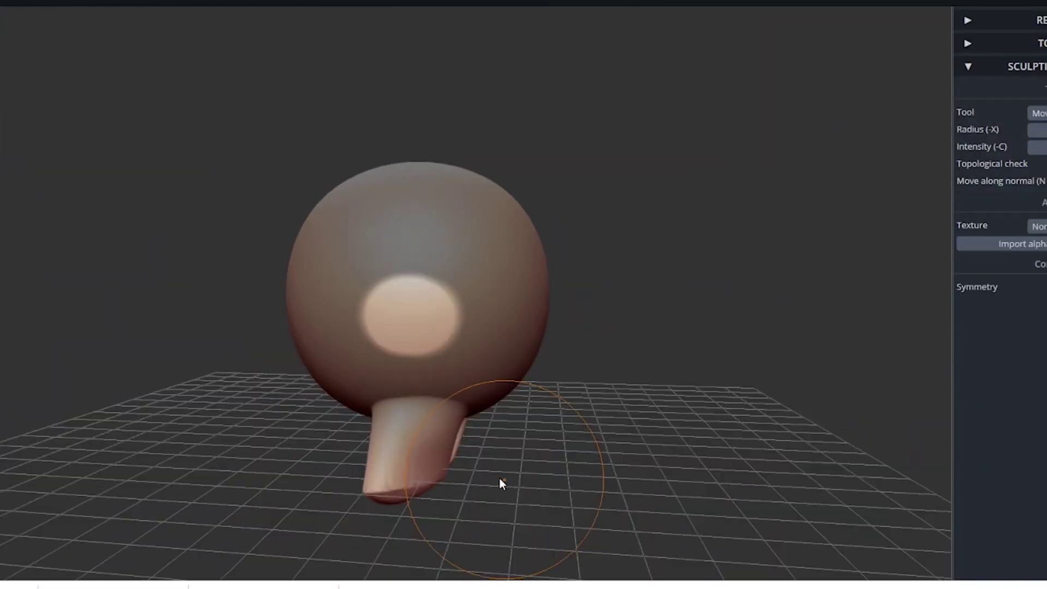
{"action": "mouse_move", "coordinate": [500, 479]}
{"action": "left_mouse_down"}
{"action": "mouse_move", "coordinate": [465, 299]}
{"action": "mouse_move", "coordinate": [673, 385]}
{"action": "left_mouse_up"}
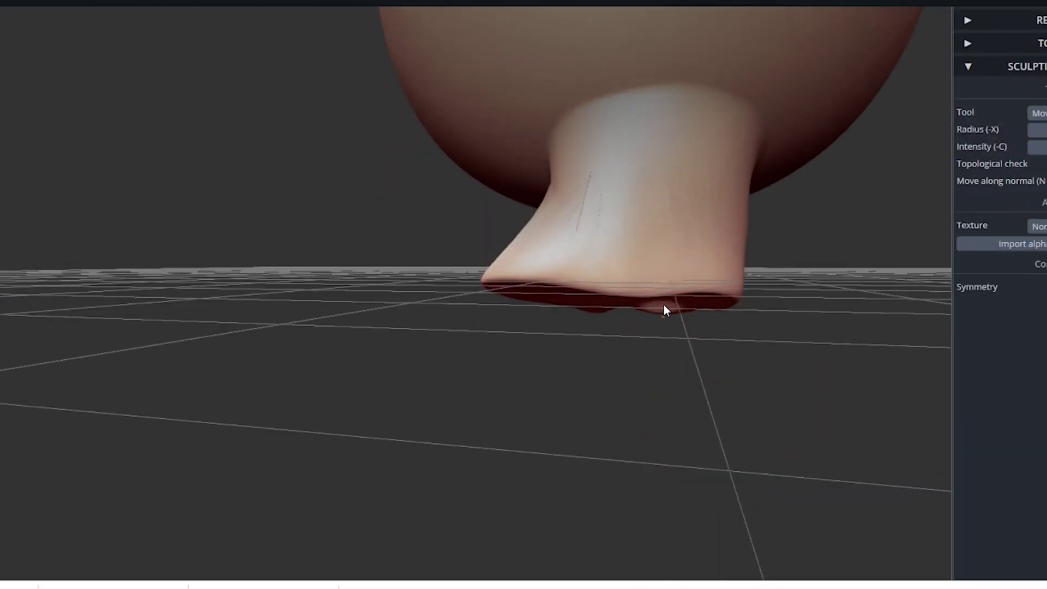
{"action": "left_click_drag", "start_coordinate": [664, 310], "coordinate": [556, 310]}
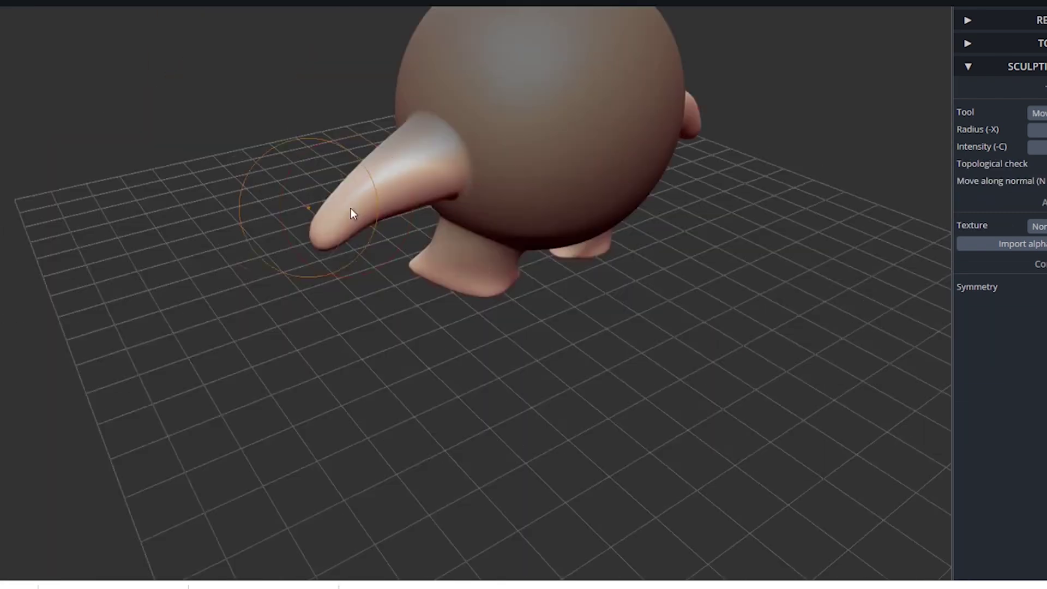
{"action": "mouse_move", "coordinate": [350, 208]}
{"action": "left_mouse_down"}
{"action": "mouse_move", "coordinate": [359, 156]}
{"action": "mouse_move", "coordinate": [492, 172]}
{"action": "left_mouse_up"}
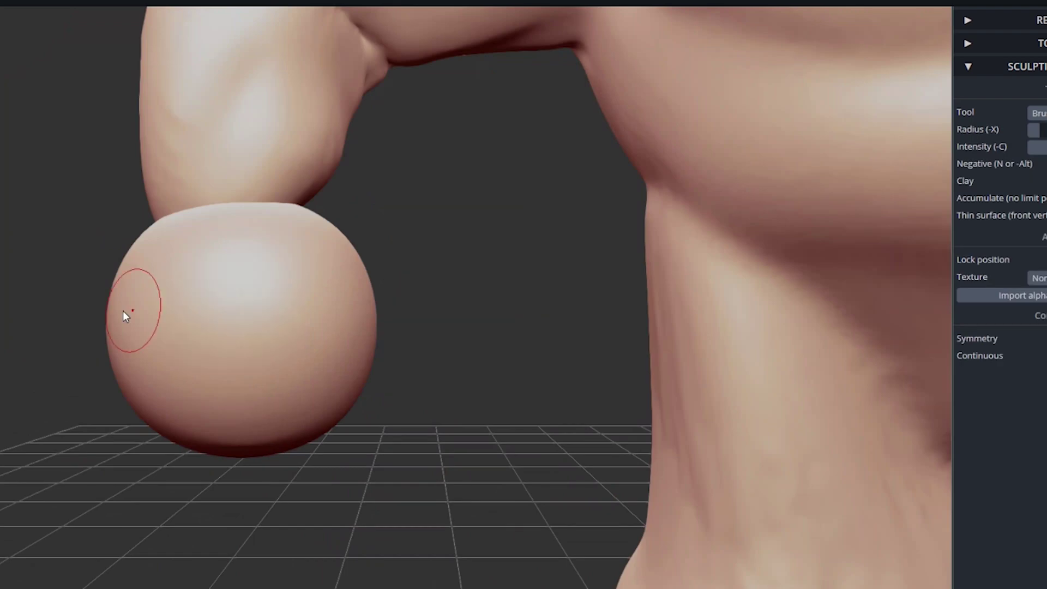
Step: Sculpt crease lines onto the side sphere
{"action": "mouse_move", "coordinate": [129, 311]}
{"action": "left_mouse_down"}
{"action": "mouse_move", "coordinate": [168, 349]}
{"action": "mouse_move", "coordinate": [297, 344]}
{"action": "left_mouse_up"}
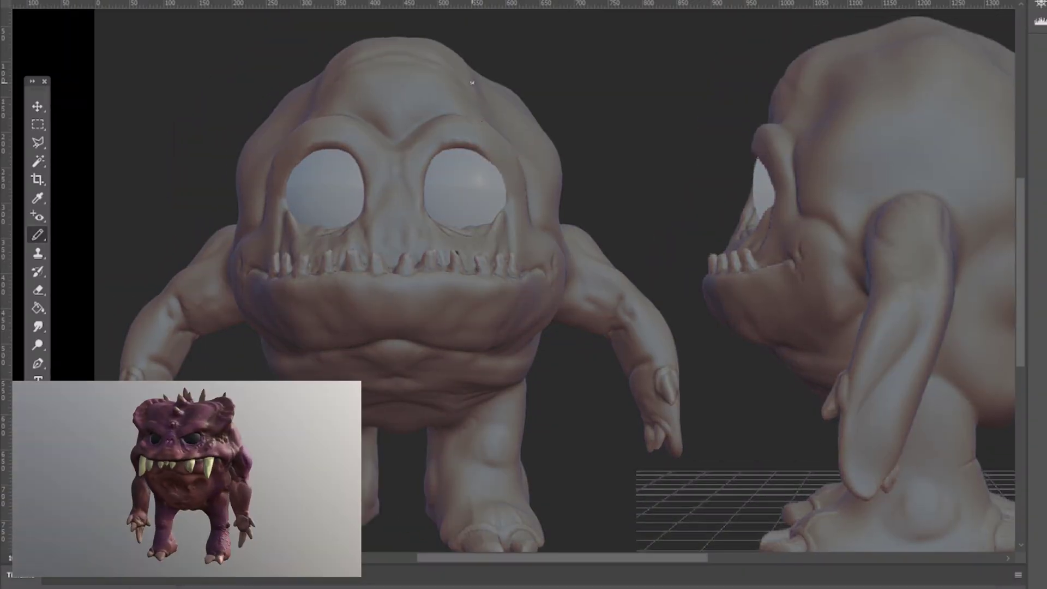
Step: Sketch the head outline, jaw, zigzag teeth, lip line and right cheek hook
{"action": "mouse_move", "coordinate": [470, 88]}
{"action": "left_mouse_down"}
{"action": "mouse_move", "coordinate": [359, 59]}
{"action": "mouse_move", "coordinate": [467, 87]}
{"action": "mouse_move", "coordinate": [285, 124]}
{"action": "mouse_move", "coordinate": [252, 195]}
{"action": "mouse_move", "coordinate": [239, 297]}
{"action": "mouse_move", "coordinate": [271, 334]}
{"action": "mouse_move", "coordinate": [319, 343]}
{"action": "left_mouse_up"}
{"action": "mouse_move", "coordinate": [256, 285]}
{"action": "left_mouse_down"}
{"action": "mouse_move", "coordinate": [284, 283]}
{"action": "mouse_move", "coordinate": [276, 256]}
{"action": "mouse_move", "coordinate": [312, 281]}
{"action": "left_mouse_up"}
{"action": "mouse_move", "coordinate": [271, 282]}
{"action": "left_mouse_down"}
{"action": "mouse_move", "coordinate": [277, 256]}
{"action": "mouse_move", "coordinate": [308, 281]}
{"action": "left_mouse_up"}
{"action": "left_click_drag", "start_coordinate": [318, 343], "coordinate": [349, 325]}
{"action": "mouse_move", "coordinate": [340, 308]}
{"action": "left_mouse_down"}
{"action": "mouse_move", "coordinate": [377, 327]}
{"action": "mouse_move", "coordinate": [435, 304]}
{"action": "left_mouse_up"}
{"action": "left_click_drag", "start_coordinate": [318, 283], "coordinate": [550, 277]}
{"action": "mouse_move", "coordinate": [436, 322]}
{"action": "left_mouse_down"}
{"action": "mouse_move", "coordinate": [499, 346]}
{"action": "mouse_move", "coordinate": [553, 295]}
{"action": "mouse_move", "coordinate": [548, 272]}
{"action": "left_mouse_up"}
{"action": "left_click_drag", "start_coordinate": [525, 263], "coordinate": [541, 234]}
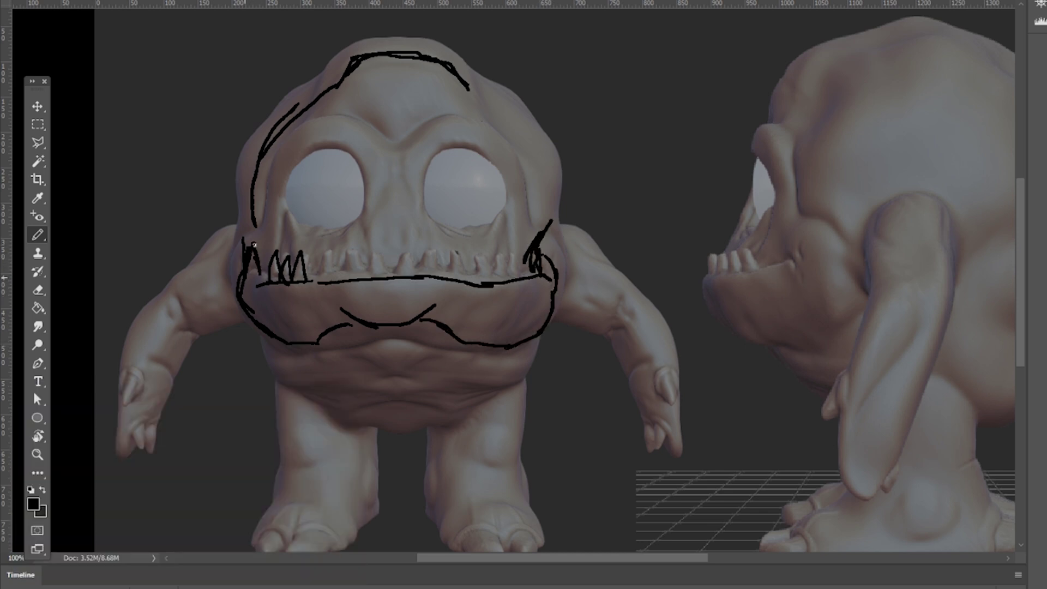
Step: Outline the left arm, elbow, forearm and finger loops
{"action": "mouse_move", "coordinate": [244, 247]}
{"action": "left_mouse_down"}
{"action": "mouse_move", "coordinate": [153, 307]}
{"action": "mouse_move", "coordinate": [180, 322]}
{"action": "left_mouse_up"}
{"action": "mouse_move", "coordinate": [229, 276]}
{"action": "left_mouse_down"}
{"action": "mouse_move", "coordinate": [183, 327]}
{"action": "mouse_move", "coordinate": [188, 312]}
{"action": "left_mouse_up"}
{"action": "left_click_drag", "start_coordinate": [154, 315], "coordinate": [136, 399]}
{"action": "left_click_drag", "start_coordinate": [161, 331], "coordinate": [149, 404]}
{"action": "mouse_move", "coordinate": [144, 398]}
{"action": "left_mouse_down"}
{"action": "mouse_move", "coordinate": [136, 415]}
{"action": "mouse_move", "coordinate": [151, 429]}
{"action": "mouse_move", "coordinate": [129, 396]}
{"action": "left_mouse_up"}
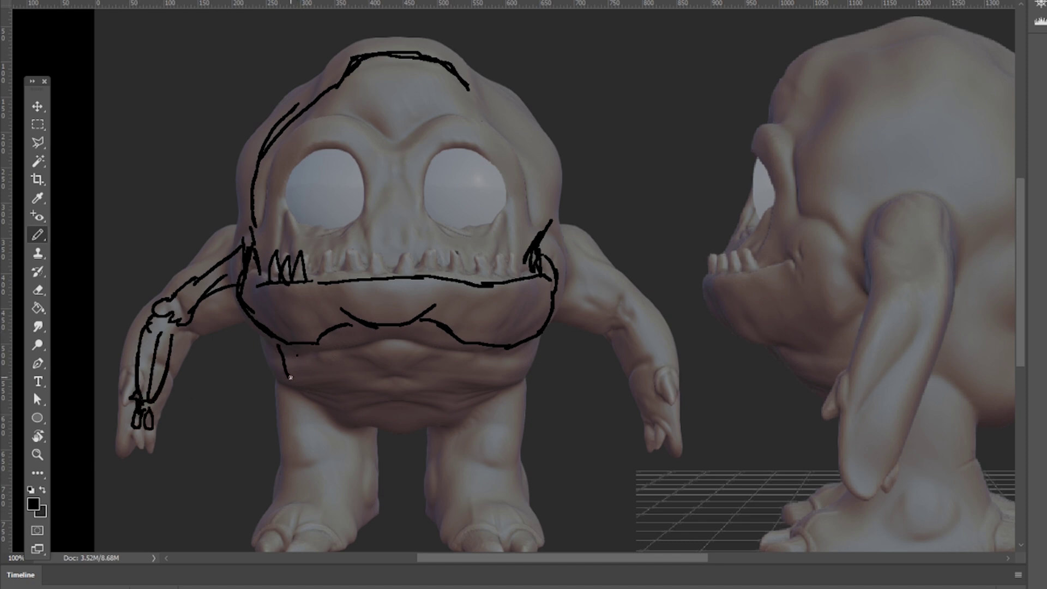
Step: Draw the belly folds and outline both legs, knees and the left shin
{"action": "left_click_drag", "start_coordinate": [417, 355], "coordinate": [433, 376]}
{"action": "left_click_drag", "start_coordinate": [436, 375], "coordinate": [511, 357]}
{"action": "mouse_move", "coordinate": [342, 403]}
{"action": "left_mouse_down"}
{"action": "mouse_move", "coordinate": [415, 394]}
{"action": "mouse_move", "coordinate": [480, 396]}
{"action": "mouse_move", "coordinate": [449, 412]}
{"action": "mouse_move", "coordinate": [478, 397]}
{"action": "mouse_move", "coordinate": [399, 389]}
{"action": "left_mouse_up"}
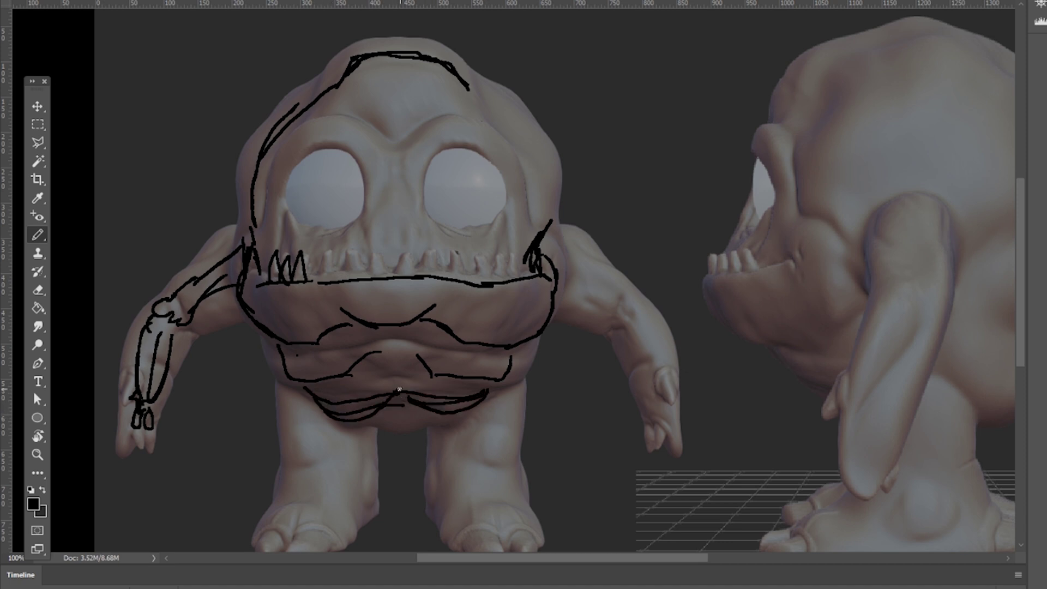
{"action": "left_click_drag", "start_coordinate": [296, 399], "coordinate": [302, 463]}
{"action": "left_click_drag", "start_coordinate": [299, 454], "coordinate": [342, 449]}
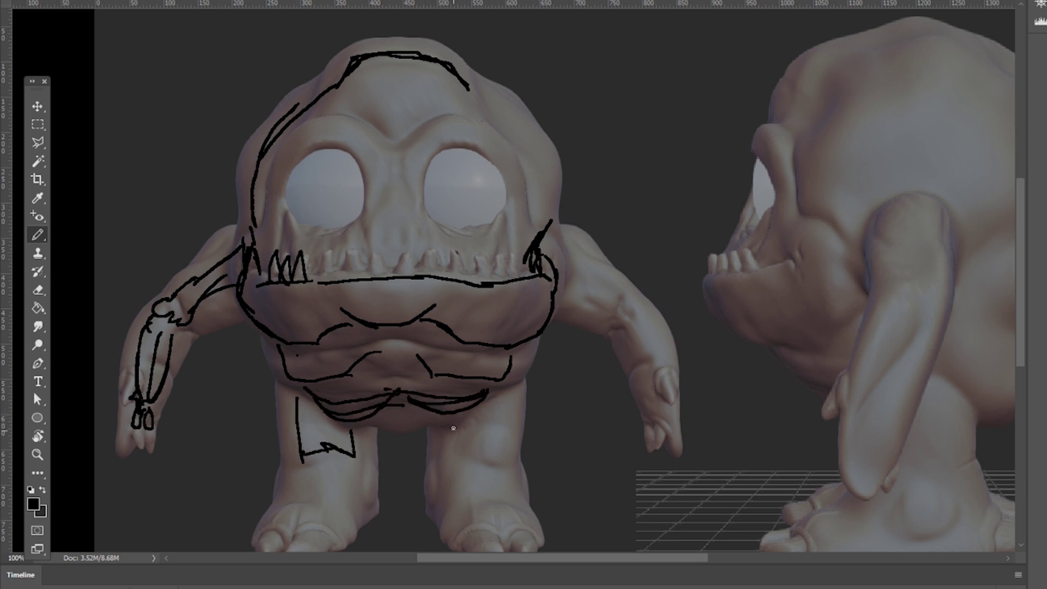
{"action": "mouse_move", "coordinate": [450, 422]}
{"action": "left_mouse_down"}
{"action": "mouse_move", "coordinate": [494, 460]}
{"action": "mouse_move", "coordinate": [504, 384]}
{"action": "mouse_move", "coordinate": [464, 406]}
{"action": "left_mouse_up"}
{"action": "left_click_drag", "start_coordinate": [324, 390], "coordinate": [329, 413]}
{"action": "mouse_move", "coordinate": [304, 472]}
{"action": "left_mouse_down"}
{"action": "mouse_move", "coordinate": [339, 466]}
{"action": "mouse_move", "coordinate": [334, 420]}
{"action": "left_mouse_up"}
Step: Sketch both feet with looped toes and an ankle stroke
{"action": "left_click_drag", "start_coordinate": [367, 421], "coordinate": [364, 425]}
{"action": "left_click_drag", "start_coordinate": [548, 374], "coordinate": [561, 420]}
{"action": "mouse_move", "coordinate": [505, 417]}
{"action": "left_mouse_down"}
{"action": "mouse_move", "coordinate": [505, 443]}
{"action": "mouse_move", "coordinate": [535, 442]}
{"action": "left_mouse_up"}
{"action": "left_click_drag", "start_coordinate": [537, 409], "coordinate": [562, 436]}
{"action": "left_click_drag", "start_coordinate": [494, 382], "coordinate": [482, 407]}
{"action": "left_click_drag", "start_coordinate": [388, 384], "coordinate": [410, 381]}
{"action": "left_click_drag", "start_coordinate": [382, 421], "coordinate": [392, 503]}
Step: Finish the right side of the head and draw rings around both eyes
{"action": "left_click_drag", "start_coordinate": [525, 79], "coordinate": [608, 216]}
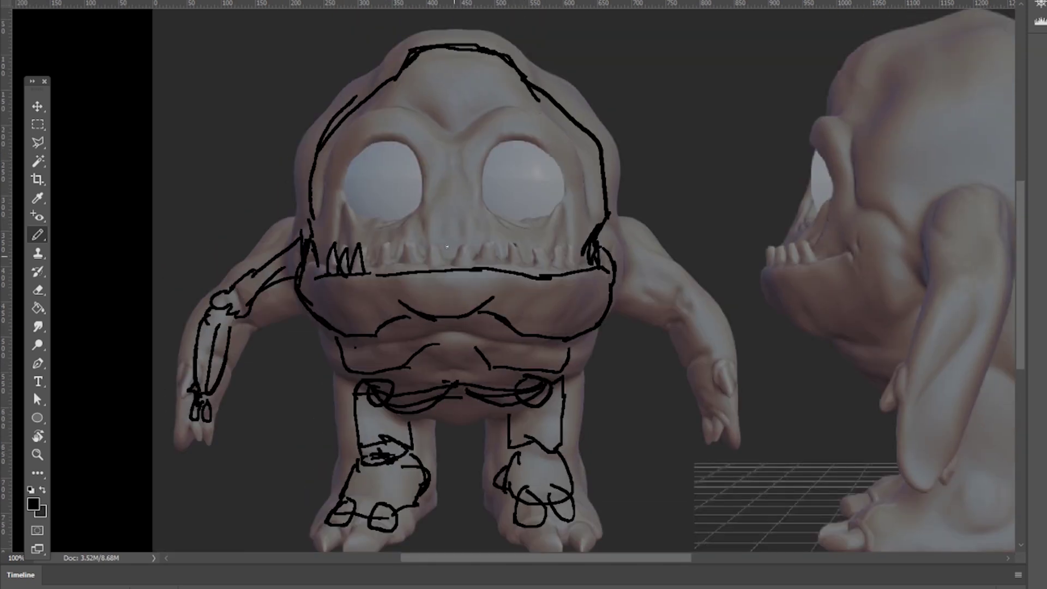
{"action": "mouse_move", "coordinate": [398, 141]}
{"action": "left_mouse_down"}
{"action": "mouse_move", "coordinate": [376, 238]}
{"action": "mouse_move", "coordinate": [395, 150]}
{"action": "mouse_move", "coordinate": [348, 200]}
{"action": "mouse_move", "coordinate": [356, 227]}
{"action": "mouse_move", "coordinate": [340, 157]}
{"action": "mouse_move", "coordinate": [391, 238]}
{"action": "left_mouse_up"}
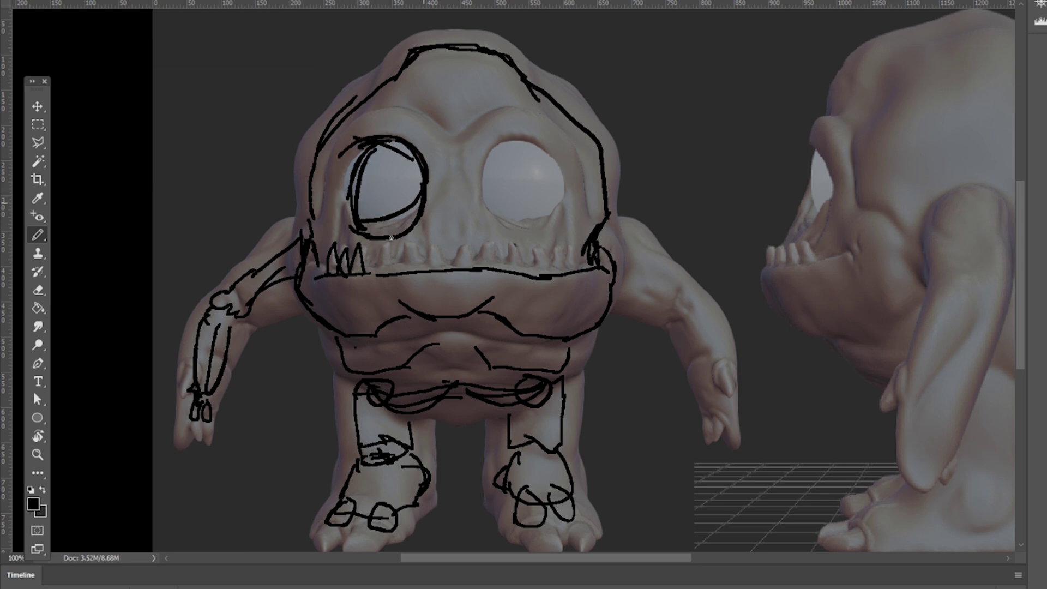
{"action": "mouse_move", "coordinate": [542, 133]}
{"action": "left_mouse_down"}
{"action": "mouse_move", "coordinate": [470, 206]}
{"action": "mouse_move", "coordinate": [571, 226]}
{"action": "left_mouse_up"}
{"action": "mouse_move", "coordinate": [489, 146]}
{"action": "left_mouse_down"}
{"action": "mouse_move", "coordinate": [467, 180]}
{"action": "mouse_move", "coordinate": [374, 234]}
{"action": "left_mouse_up"}
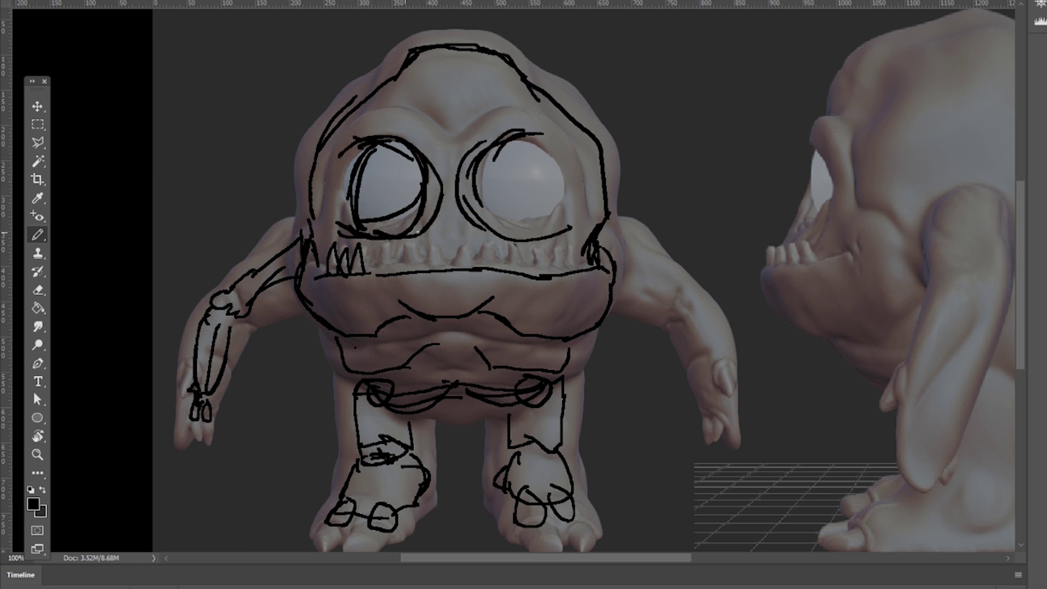
{"action": "left_click_drag", "start_coordinate": [633, 245], "coordinate": [606, 234]}
Step: Outline the back of the side-view head and the ear circle
{"action": "left_click_drag", "start_coordinate": [766, 237], "coordinate": [510, 284]}
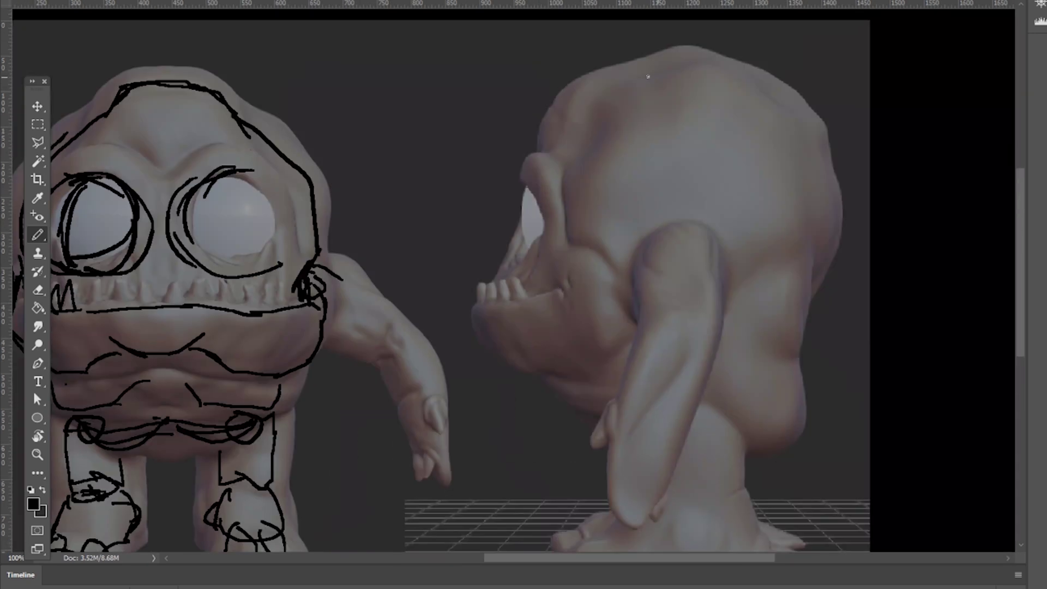
{"action": "mouse_move", "coordinate": [548, 119]}
{"action": "left_mouse_down"}
{"action": "mouse_move", "coordinate": [607, 75]}
{"action": "mouse_move", "coordinate": [702, 59]}
{"action": "mouse_move", "coordinate": [809, 149]}
{"action": "mouse_move", "coordinate": [829, 253]}
{"action": "mouse_move", "coordinate": [746, 312]}
{"action": "left_mouse_up"}
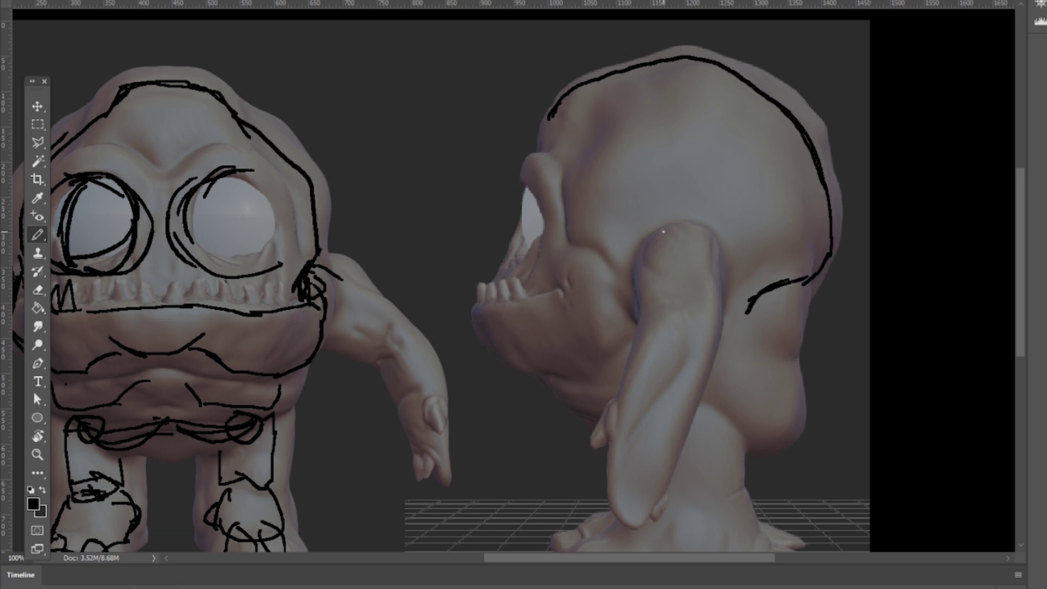
{"action": "mouse_move", "coordinate": [700, 223]}
{"action": "left_mouse_down"}
{"action": "mouse_move", "coordinate": [708, 266]}
{"action": "mouse_move", "coordinate": [682, 210]}
{"action": "left_mouse_up"}
{"action": "mouse_move", "coordinate": [401, 130]}
{"action": "left_mouse_down"}
{"action": "mouse_move", "coordinate": [471, 134]}
{"action": "mouse_move", "coordinate": [399, 140]}
{"action": "left_mouse_up"}
Step: Sketch a small head-and-body thumbnail with jaw and zigzag details above the creatures
{"action": "left_click_drag", "start_coordinate": [420, 92], "coordinate": [433, 115]}
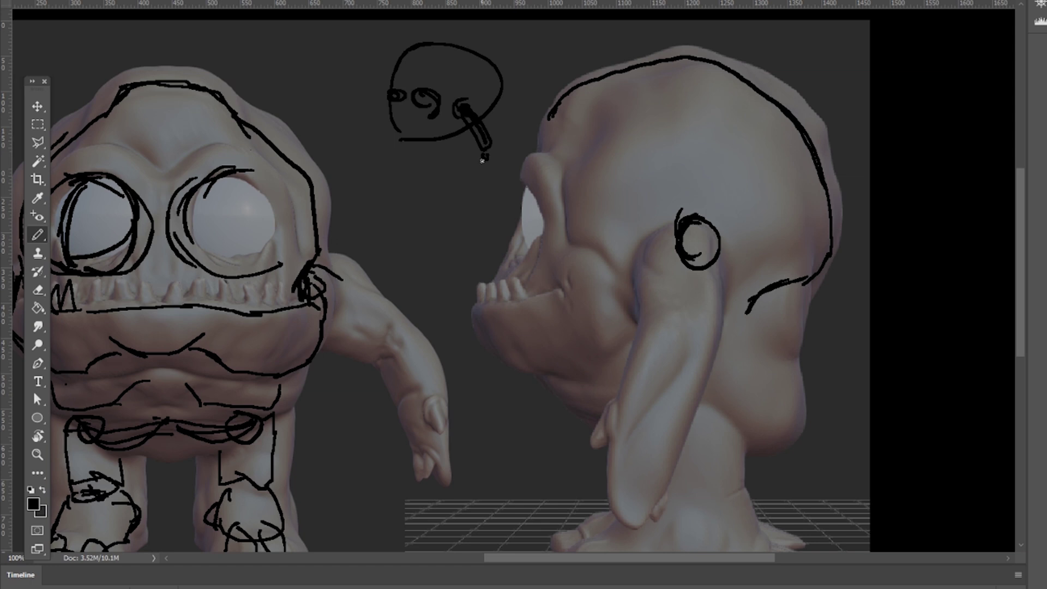
{"action": "left_click_drag", "start_coordinate": [482, 159], "coordinate": [475, 198]}
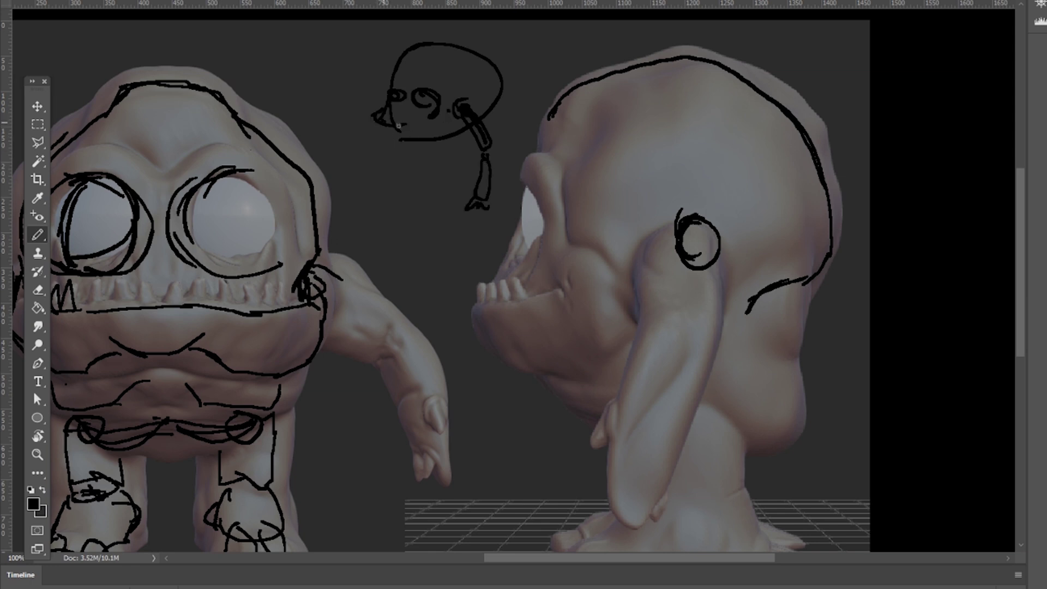
{"action": "left_click_drag", "start_coordinate": [398, 126], "coordinate": [435, 139]}
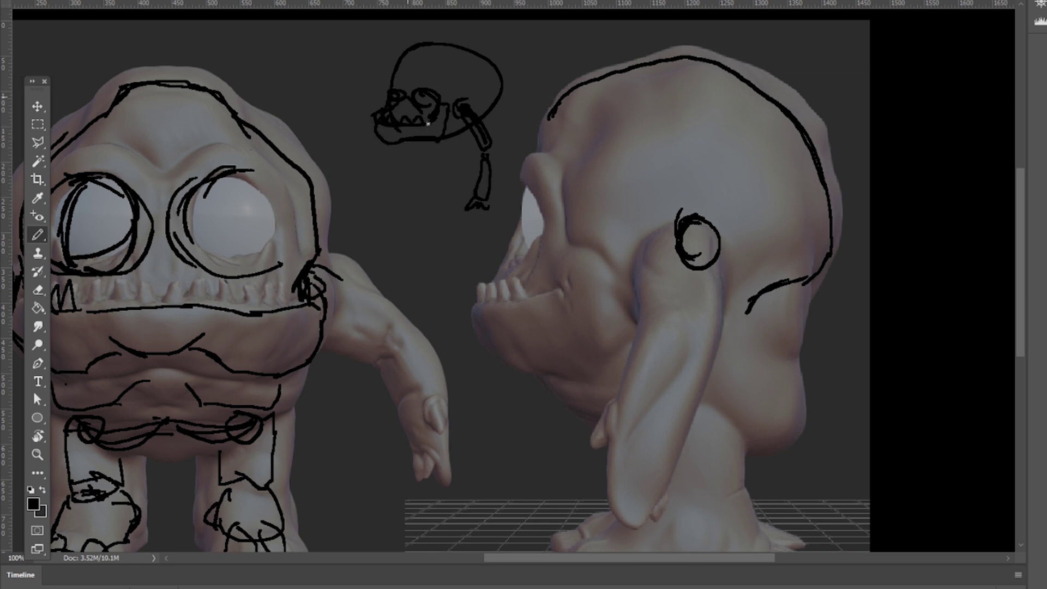
{"action": "mouse_move", "coordinate": [446, 141]}
{"action": "left_mouse_down"}
{"action": "mouse_move", "coordinate": [428, 172]}
{"action": "mouse_move", "coordinate": [457, 160]}
{"action": "left_mouse_up"}
{"action": "left_click_drag", "start_coordinate": [140, 444], "coordinate": [133, 452]}
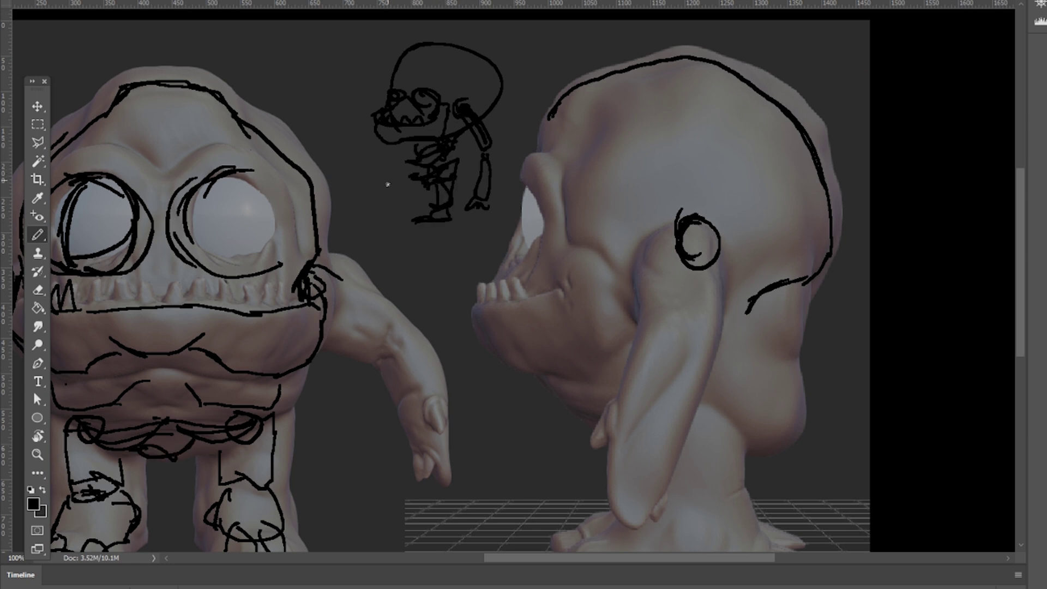
{"action": "left_click_drag", "start_coordinate": [375, 215], "coordinate": [402, 190]}
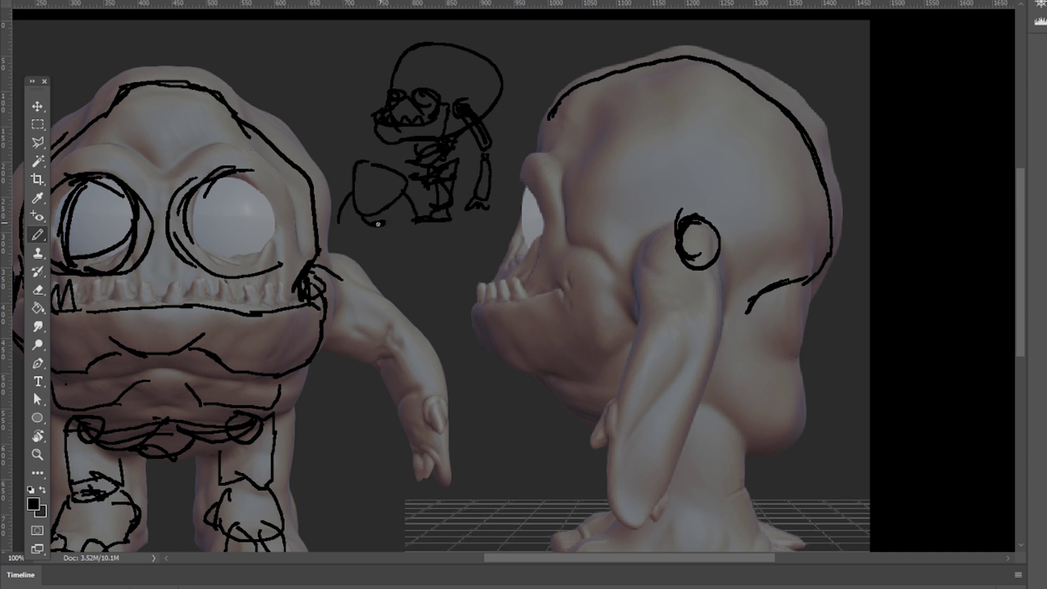
{"action": "left_click_drag", "start_coordinate": [378, 224], "coordinate": [374, 231]}
Step: Draw the side-view eye arc, forehead line and swirls around the ear
{"action": "mouse_move", "coordinate": [534, 185]}
{"action": "left_mouse_down"}
{"action": "mouse_move", "coordinate": [557, 216]}
{"action": "mouse_move", "coordinate": [539, 248]}
{"action": "left_mouse_up"}
{"action": "left_click_drag", "start_coordinate": [540, 224], "coordinate": [540, 199]}
{"action": "left_click_drag", "start_coordinate": [549, 119], "coordinate": [529, 221]}
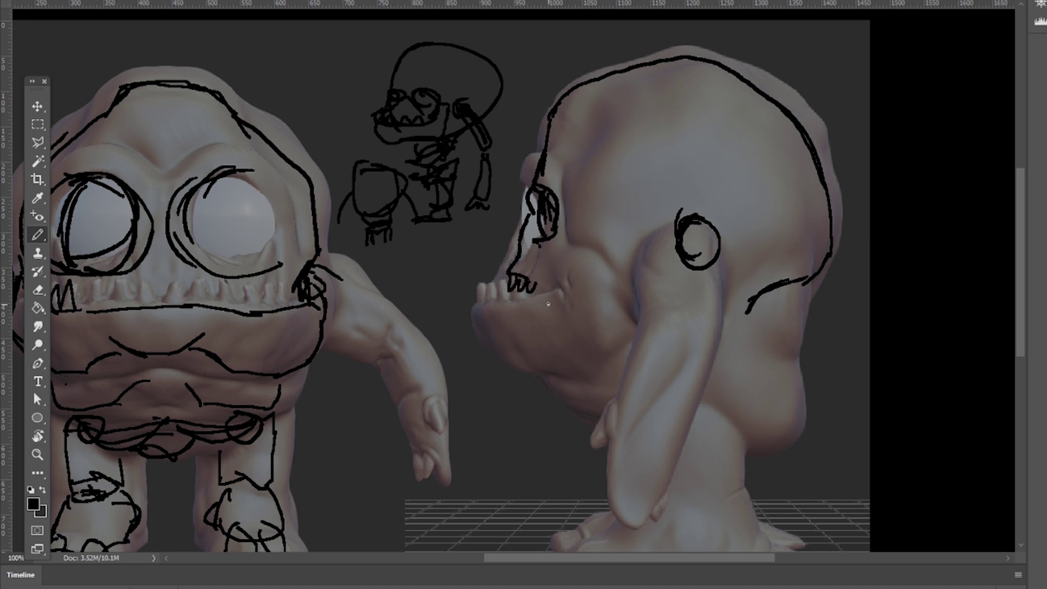
{"action": "mouse_move", "coordinate": [679, 219]}
{"action": "left_mouse_down"}
{"action": "mouse_move", "coordinate": [668, 264]}
{"action": "mouse_move", "coordinate": [720, 273]}
{"action": "mouse_move", "coordinate": [664, 308]}
{"action": "left_mouse_up"}
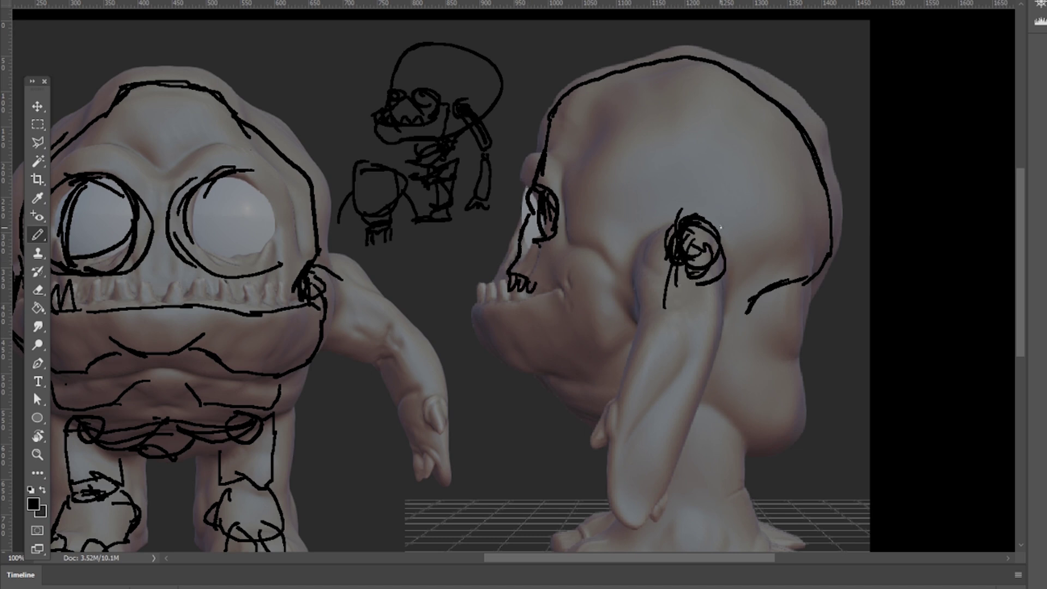
{"action": "left_click_drag", "start_coordinate": [725, 204], "coordinate": [660, 245]}
{"action": "left_click_drag", "start_coordinate": [737, 215], "coordinate": [746, 258]}
{"action": "left_click_drag", "start_coordinate": [734, 287], "coordinate": [746, 280]}
{"action": "left_click_drag", "start_coordinate": [702, 315], "coordinate": [757, 292]}
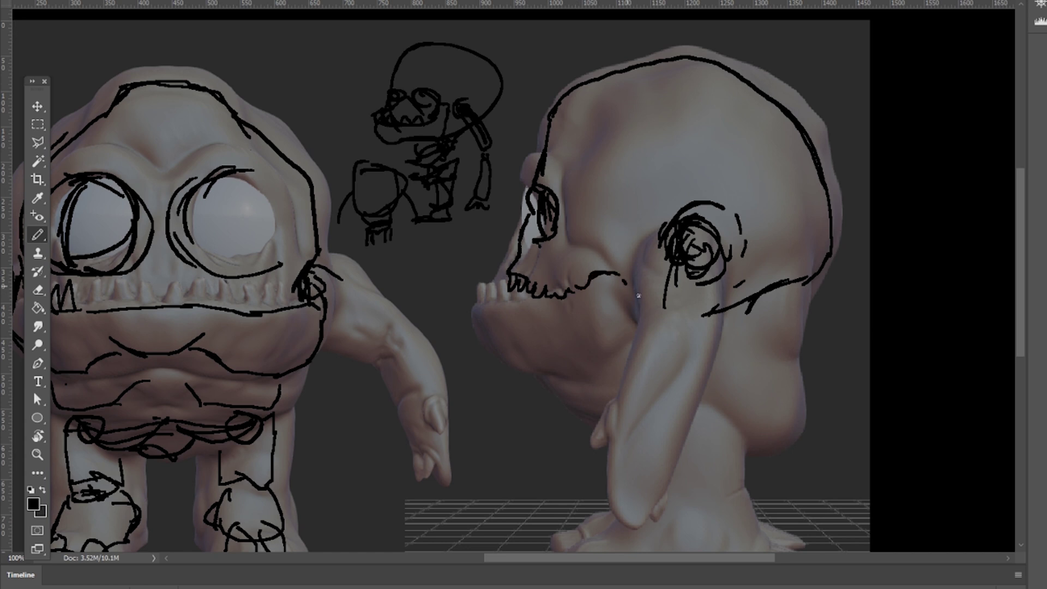
Step: Outline the cheek, lower and upper jaw with teeth, and hatch the brow area
{"action": "left_click_drag", "start_coordinate": [562, 234], "coordinate": [593, 257]}
{"action": "mouse_move", "coordinate": [472, 315]}
{"action": "left_mouse_down"}
{"action": "mouse_move", "coordinate": [514, 363]}
{"action": "mouse_move", "coordinate": [637, 299]}
{"action": "left_mouse_up"}
{"action": "mouse_move", "coordinate": [474, 307]}
{"action": "left_mouse_down"}
{"action": "mouse_move", "coordinate": [562, 297]}
{"action": "mouse_move", "coordinate": [511, 305]}
{"action": "left_mouse_up"}
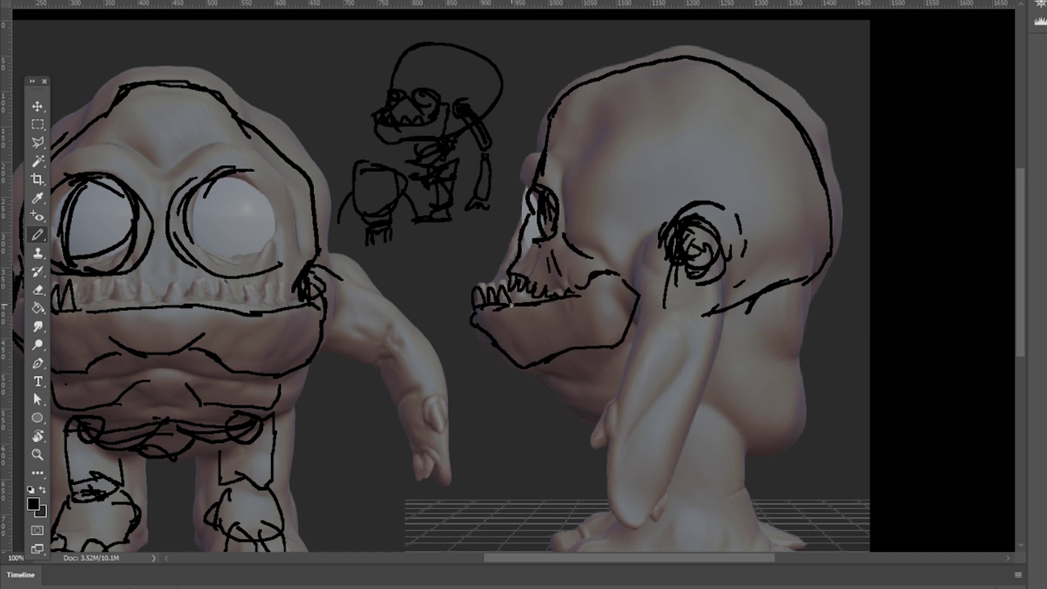
{"action": "left_click_drag", "start_coordinate": [672, 160], "coordinate": [634, 213]}
{"action": "left_click_drag", "start_coordinate": [592, 121], "coordinate": [601, 145]}
{"action": "mouse_move", "coordinate": [571, 142]}
{"action": "left_mouse_down"}
{"action": "mouse_move", "coordinate": [585, 167]}
{"action": "mouse_move", "coordinate": [577, 178]}
{"action": "left_mouse_up"}
{"action": "left_click_drag", "start_coordinate": [563, 180], "coordinate": [568, 223]}
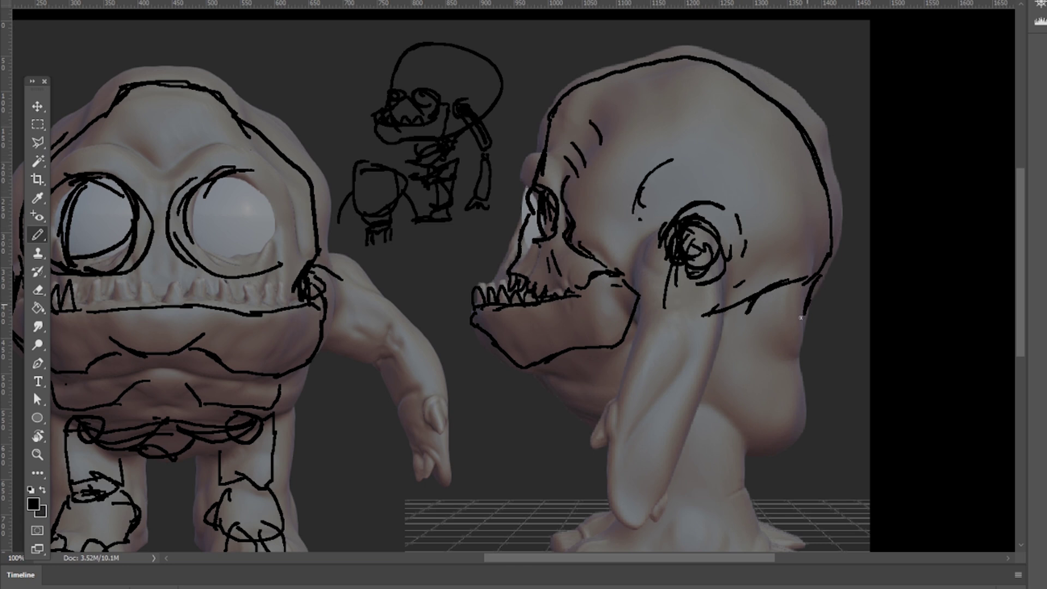
Step: Sketch jaw and neck lines with loops on the side-view creature
{"action": "mouse_move", "coordinate": [784, 389]}
{"action": "left_mouse_down"}
{"action": "mouse_move", "coordinate": [706, 371]}
{"action": "mouse_move", "coordinate": [635, 410]}
{"action": "mouse_move", "coordinate": [694, 444]}
{"action": "left_mouse_up"}
{"action": "left_click_drag", "start_coordinate": [701, 404], "coordinate": [686, 436]}
{"action": "left_click_drag", "start_coordinate": [718, 422], "coordinate": [709, 409]}
{"action": "left_click_drag", "start_coordinate": [690, 443], "coordinate": [689, 469]}
{"action": "left_click_drag", "start_coordinate": [712, 431], "coordinate": [712, 468]}
{"action": "left_click_drag", "start_coordinate": [692, 410], "coordinate": [717, 439]}
{"action": "left_click_drag", "start_coordinate": [717, 409], "coordinate": [725, 444]}
{"action": "left_click_drag", "start_coordinate": [673, 403], "coordinate": [668, 436]}
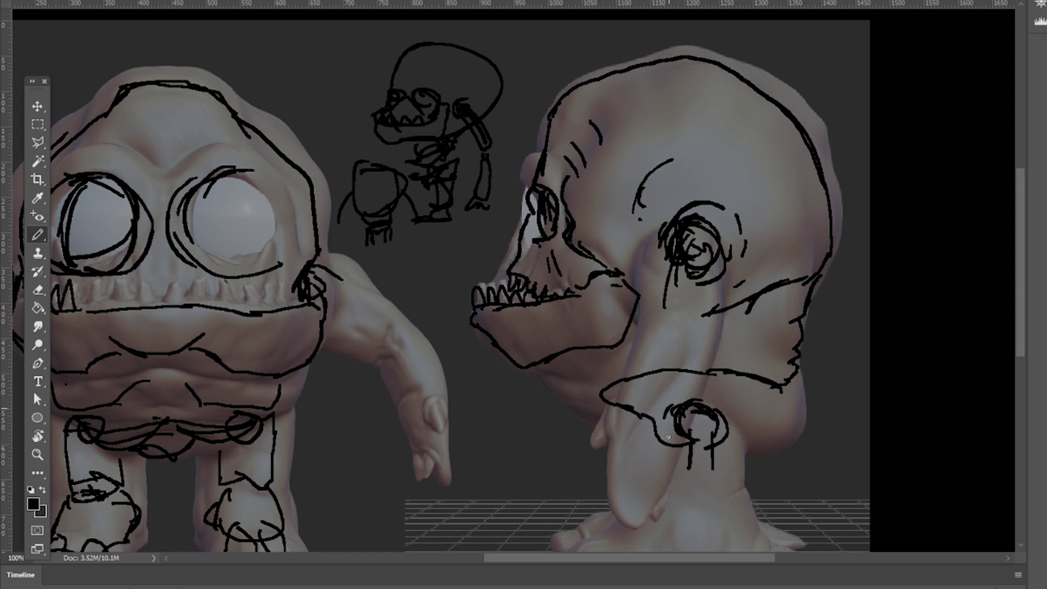
{"action": "left_click_drag", "start_coordinate": [739, 428], "coordinate": [796, 390]}
{"action": "mouse_move", "coordinate": [750, 306]}
{"action": "left_mouse_down"}
{"action": "mouse_move", "coordinate": [763, 299]}
{"action": "mouse_move", "coordinate": [737, 341]}
{"action": "left_mouse_up"}
{"action": "mouse_move", "coordinate": [772, 338]}
{"action": "left_mouse_down"}
{"action": "mouse_move", "coordinate": [747, 365]}
{"action": "mouse_move", "coordinate": [763, 373]}
{"action": "left_mouse_up"}
{"action": "left_click_drag", "start_coordinate": [783, 357], "coordinate": [778, 333]}
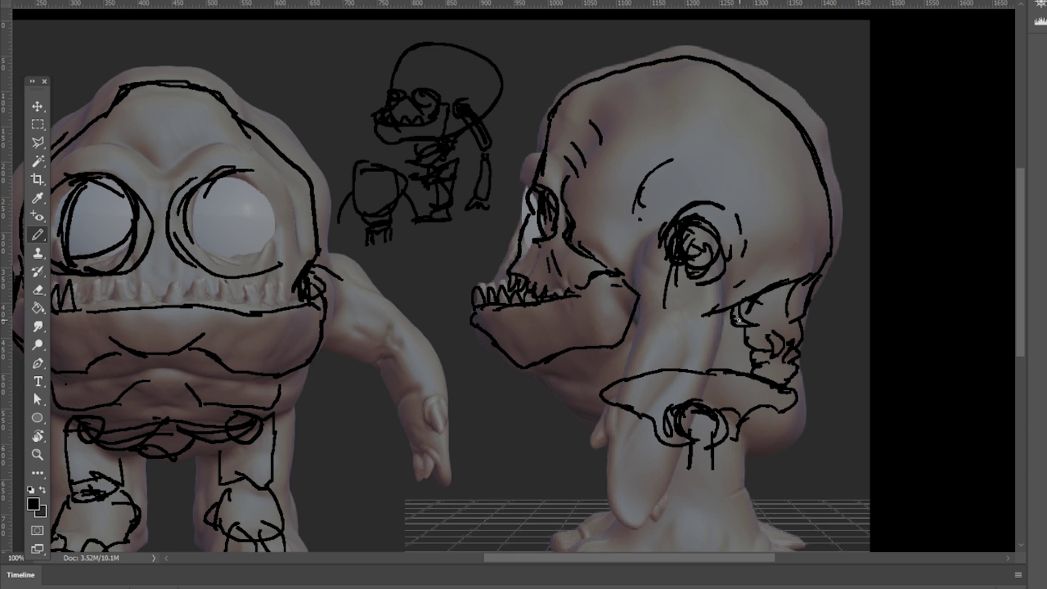
Step: Undo the last cheek strokes and redraw the cheek and jaw lines
{"action": "key", "text": "ctrl+z"}
{"action": "key", "text": "ctrl+z"}
{"action": "mouse_move", "coordinate": [702, 317]}
{"action": "left_mouse_down"}
{"action": "mouse_move", "coordinate": [637, 293]}
{"action": "mouse_move", "coordinate": [689, 336]}
{"action": "mouse_move", "coordinate": [728, 323]}
{"action": "left_mouse_up"}
{"action": "mouse_move", "coordinate": [649, 304]}
{"action": "left_mouse_down"}
{"action": "mouse_move", "coordinate": [680, 327]}
{"action": "mouse_move", "coordinate": [610, 374]}
{"action": "left_mouse_up"}
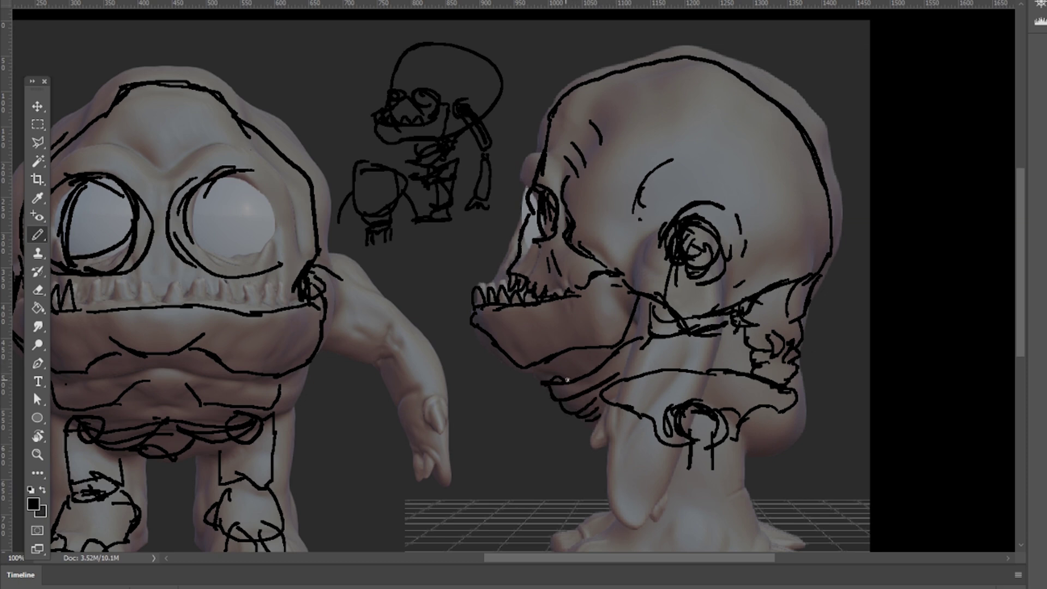
{"action": "mouse_move", "coordinate": [664, 339]}
{"action": "left_mouse_down"}
{"action": "mouse_move", "coordinate": [613, 375]}
{"action": "mouse_move", "coordinate": [655, 386]}
{"action": "left_mouse_up"}
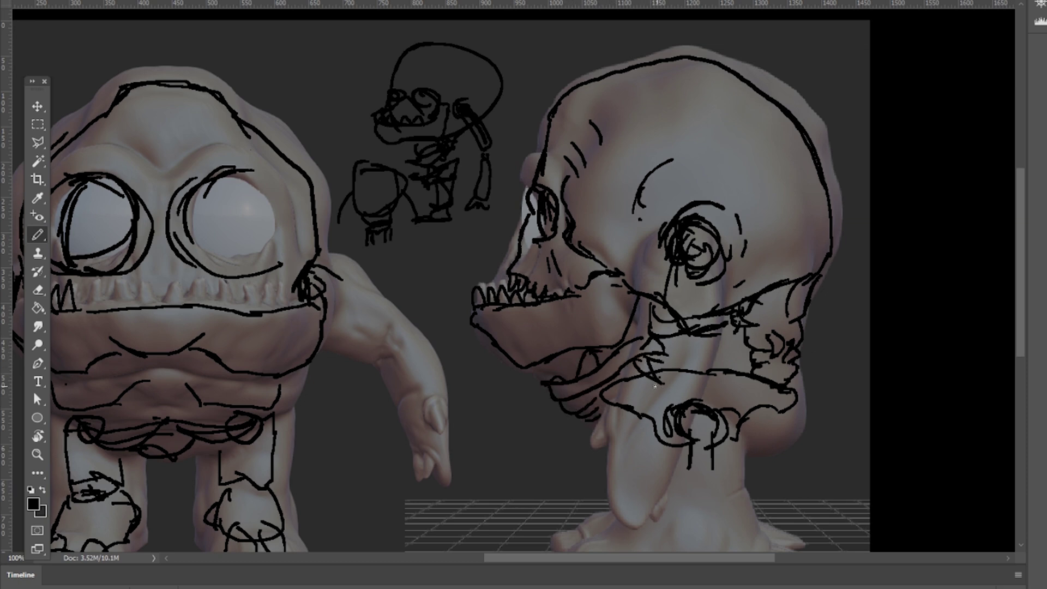
{"action": "mouse_move", "coordinate": [418, 150]}
{"action": "left_mouse_down"}
{"action": "mouse_move", "coordinate": [398, 172]}
{"action": "mouse_move", "coordinate": [422, 112]}
{"action": "left_mouse_up"}
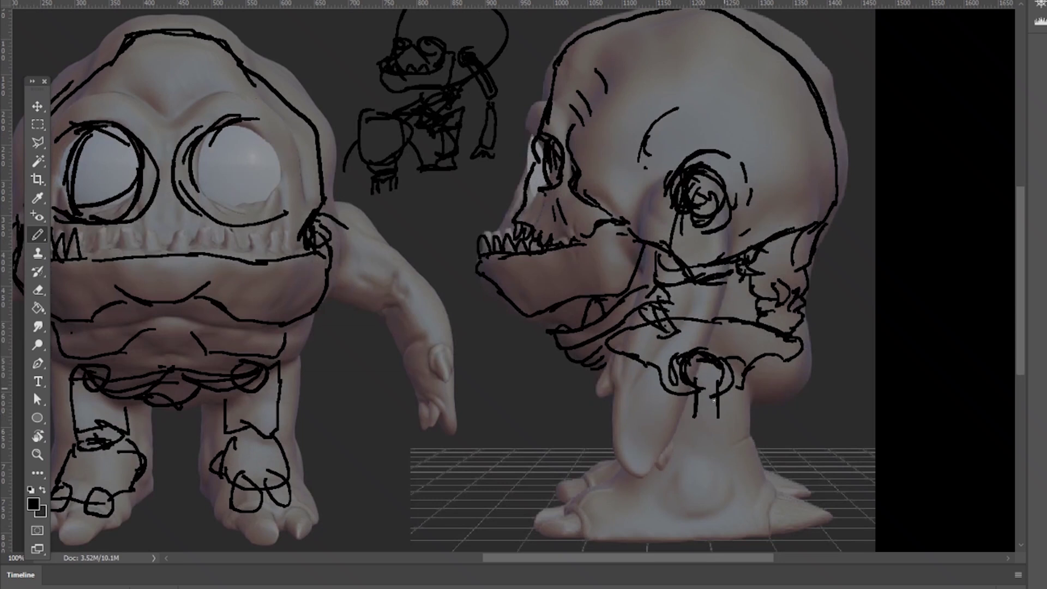
Step: Outline the side-view lower body and foot, connecting it to the body and adding a toe
{"action": "left_click_drag", "start_coordinate": [690, 413], "coordinate": [722, 431]}
{"action": "mouse_move", "coordinate": [676, 504]}
{"action": "left_mouse_down"}
{"action": "mouse_move", "coordinate": [683, 457]}
{"action": "mouse_move", "coordinate": [659, 499]}
{"action": "left_mouse_up"}
{"action": "left_click_drag", "start_coordinate": [676, 508], "coordinate": [744, 493]}
{"action": "left_click_drag", "start_coordinate": [720, 440], "coordinate": [742, 491]}
{"action": "mouse_move", "coordinate": [708, 455]}
{"action": "left_mouse_down"}
{"action": "mouse_move", "coordinate": [713, 488]}
{"action": "mouse_move", "coordinate": [611, 502]}
{"action": "left_mouse_up"}
{"action": "mouse_move", "coordinate": [613, 499]}
{"action": "left_mouse_down"}
{"action": "mouse_move", "coordinate": [572, 513]}
{"action": "mouse_move", "coordinate": [603, 537]}
{"action": "left_mouse_up"}
{"action": "left_click_drag", "start_coordinate": [627, 521], "coordinate": [681, 507]}
{"action": "left_click_drag", "start_coordinate": [571, 515], "coordinate": [554, 525]}
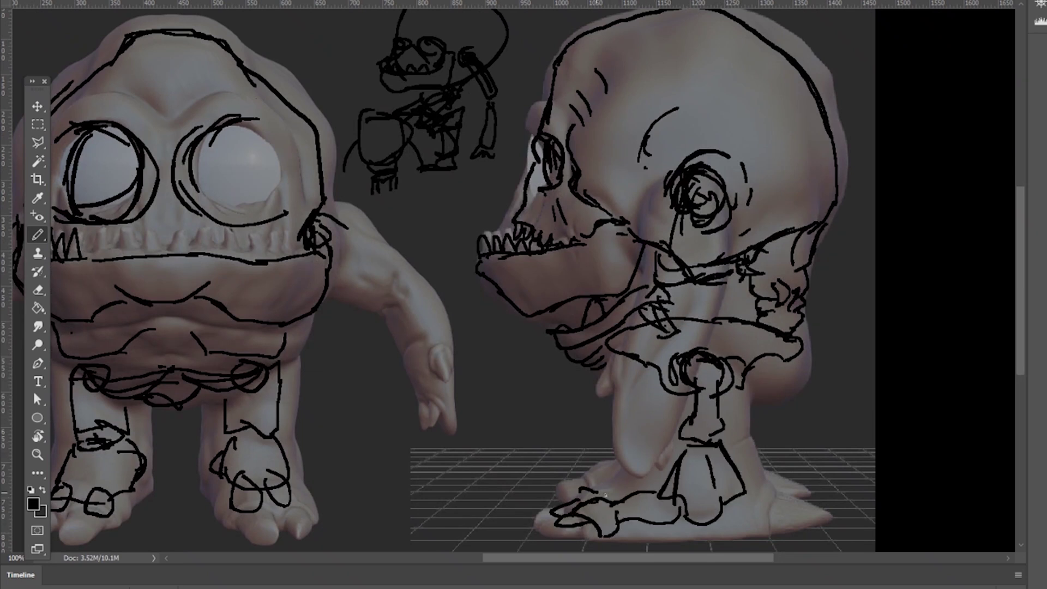
{"action": "left_click_drag", "start_coordinate": [599, 496], "coordinate": [657, 479]}
{"action": "left_click_drag", "start_coordinate": [649, 487], "coordinate": [680, 454]}
{"action": "mouse_move", "coordinate": [746, 498]}
{"action": "left_mouse_down"}
{"action": "mouse_move", "coordinate": [790, 532]}
{"action": "mouse_move", "coordinate": [764, 496]}
{"action": "left_mouse_up"}
Step: Add vertical lines along the creature's neck
{"action": "scroll", "coordinate": [385, 232], "scroll_direction": "left", "scroll_amount": 5}
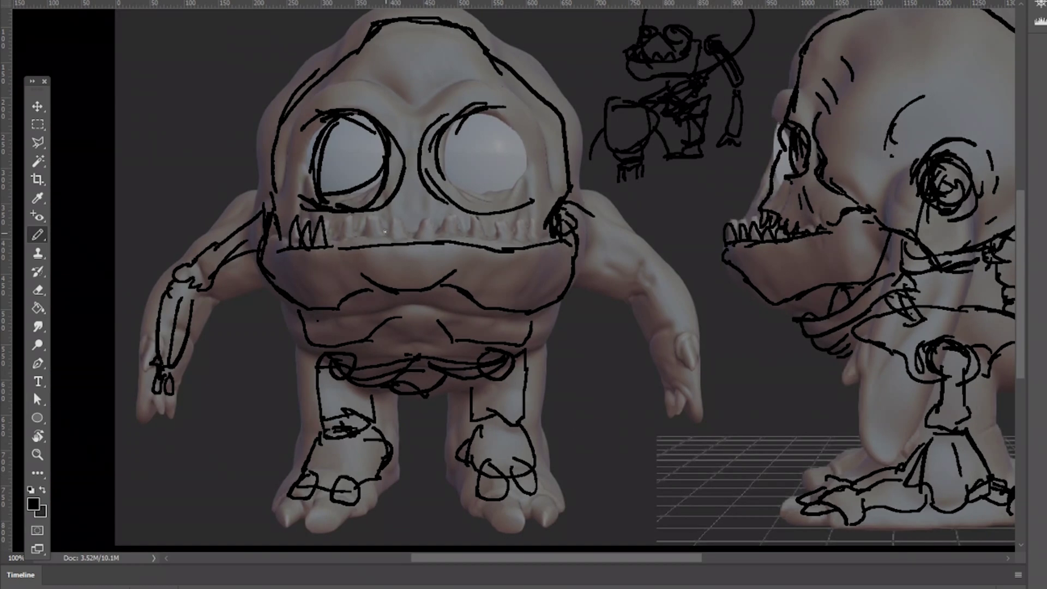
{"action": "scroll", "coordinate": [464, 381], "scroll_direction": "right", "scroll_amount": 5}
{"action": "scroll", "coordinate": [465, 380], "scroll_direction": "down", "scroll_amount": 1, "text": "alt"}
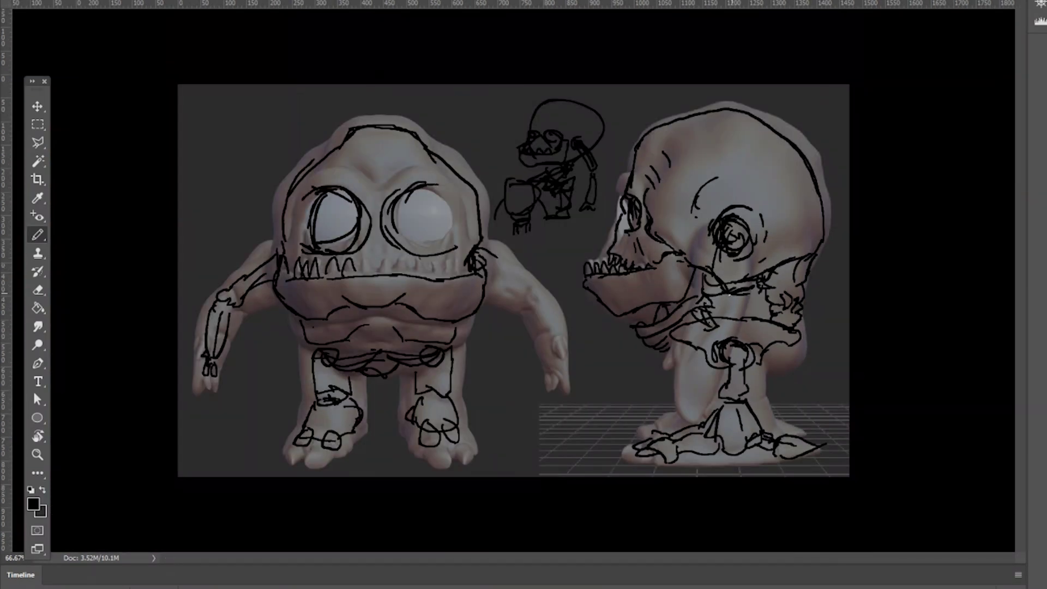
{"action": "left_click_drag", "start_coordinate": [752, 282], "coordinate": [759, 324]}
{"action": "left_click_drag", "start_coordinate": [762, 288], "coordinate": [764, 327]}
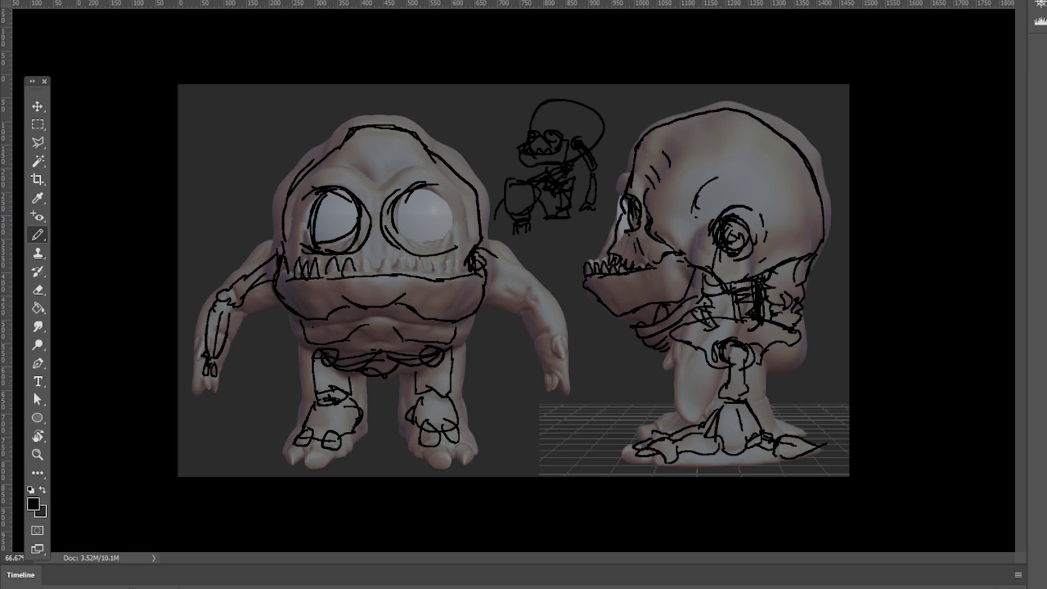
Step: Place the back-view render, move it over the left creature and rasterize it
{"action": "key", "text": "ctrl+v"}
{"action": "key", "text": "Return"}
{"action": "key", "text": "v"}
{"action": "left_click_drag", "start_coordinate": [509, 215], "coordinate": [362, 220]}
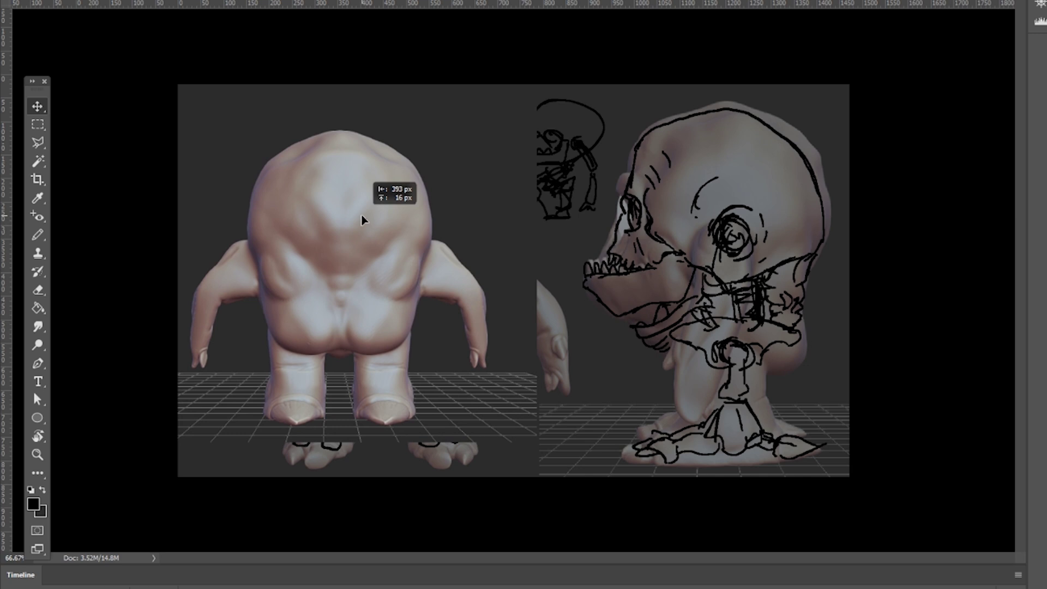
{"action": "key", "text": "b"}
{"action": "left_click", "coordinate": [798, 301]}
{"action": "key", "text": "Return"}
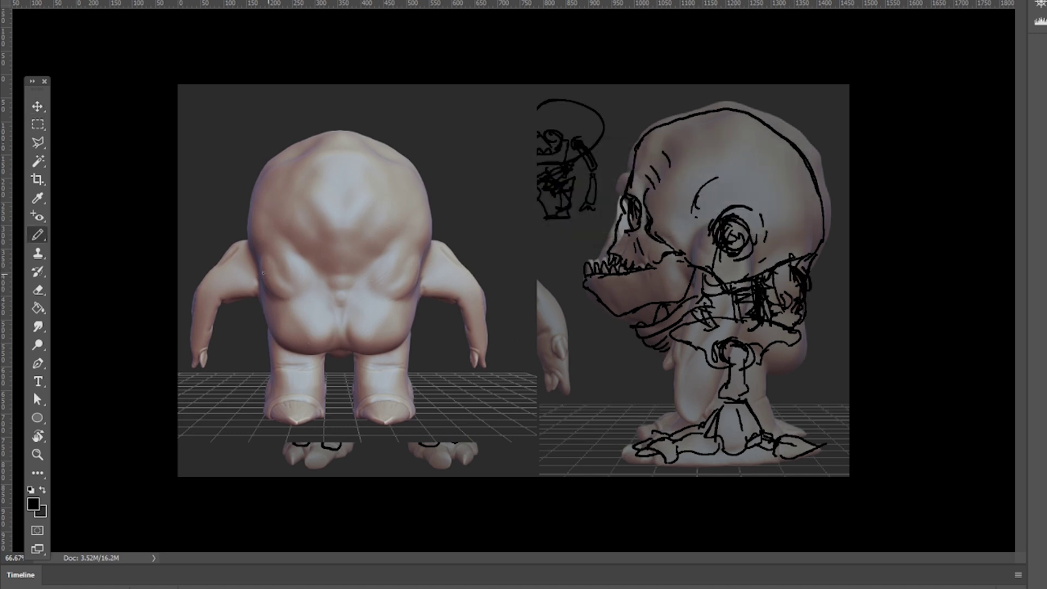
Step: Sketch both shoulder blades, spine marks and horizontal lines across the lower back
{"action": "left_click_drag", "start_coordinate": [266, 252], "coordinate": [292, 296]}
{"action": "left_click_drag", "start_coordinate": [403, 252], "coordinate": [385, 303]}
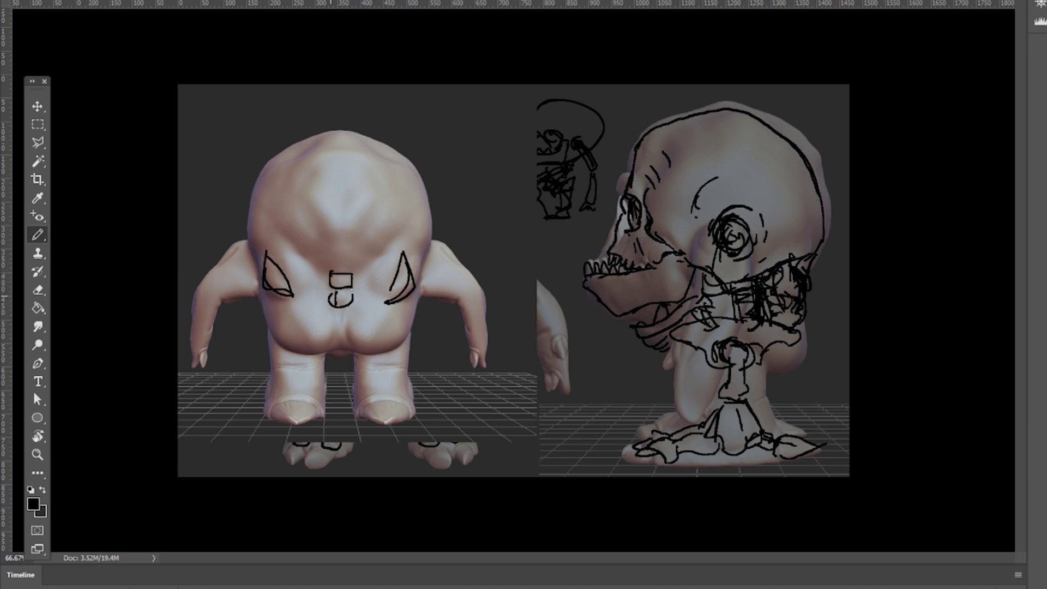
{"action": "left_click_drag", "start_coordinate": [336, 300], "coordinate": [358, 292]}
{"action": "left_click_drag", "start_coordinate": [323, 304], "coordinate": [270, 312]}
{"action": "left_click_drag", "start_coordinate": [358, 354], "coordinate": [410, 313]}
{"action": "left_click_drag", "start_coordinate": [341, 310], "coordinate": [411, 305]}
{"action": "left_click_drag", "start_coordinate": [349, 325], "coordinate": [409, 320]}
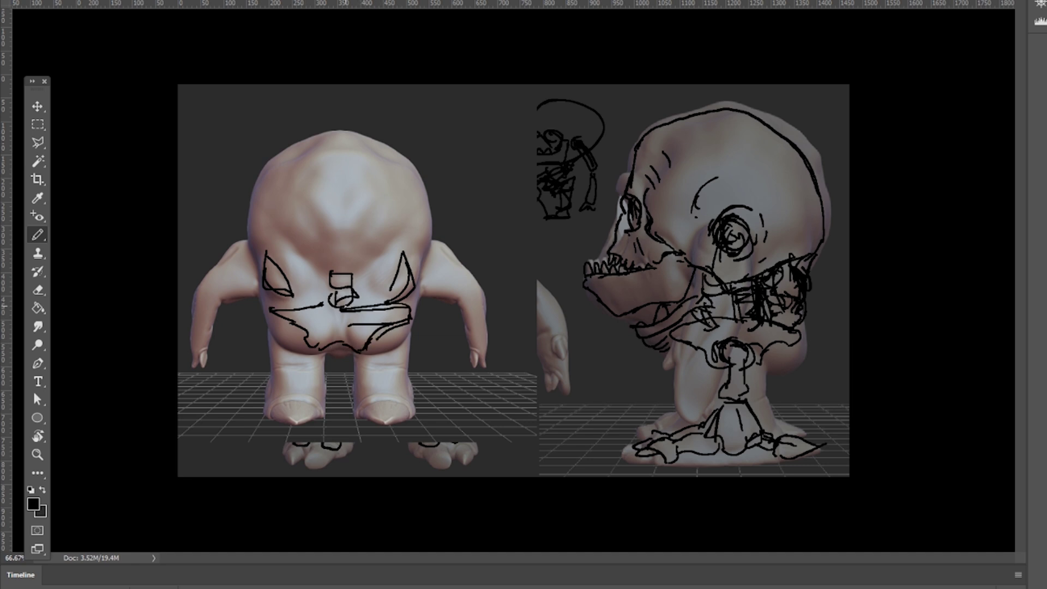
{"action": "left_click_drag", "start_coordinate": [252, 243], "coordinate": [298, 274]}
{"action": "left_click_drag", "start_coordinate": [338, 282], "coordinate": [301, 275]}
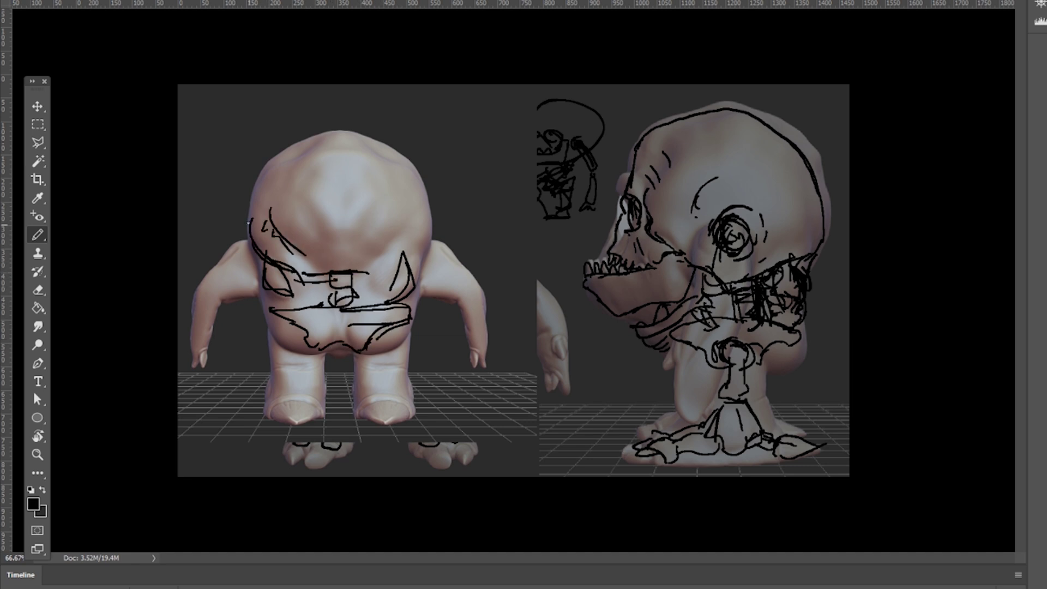
Step: Outline the back-view head and sketch loops and lines down the arms
{"action": "mouse_move", "coordinate": [248, 229]}
{"action": "left_mouse_down"}
{"action": "mouse_move", "coordinate": [327, 132]}
{"action": "mouse_move", "coordinate": [436, 218]}
{"action": "mouse_move", "coordinate": [363, 276]}
{"action": "left_mouse_up"}
{"action": "mouse_move", "coordinate": [261, 254]}
{"action": "left_mouse_down"}
{"action": "mouse_move", "coordinate": [268, 278]}
{"action": "mouse_move", "coordinate": [206, 287]}
{"action": "left_mouse_up"}
{"action": "mouse_move", "coordinate": [431, 249]}
{"action": "left_mouse_down"}
{"action": "mouse_move", "coordinate": [420, 275]}
{"action": "mouse_move", "coordinate": [463, 287]}
{"action": "left_mouse_up"}
{"action": "left_click_drag", "start_coordinate": [697, 244], "coordinate": [684, 286]}
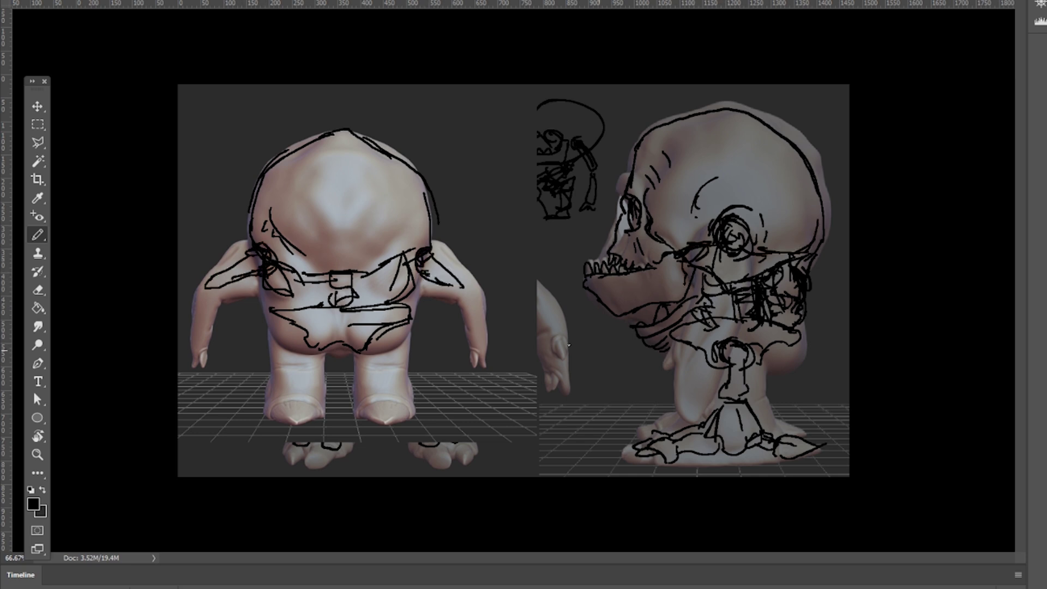
{"action": "left_click_drag", "start_coordinate": [469, 291], "coordinate": [480, 352]}
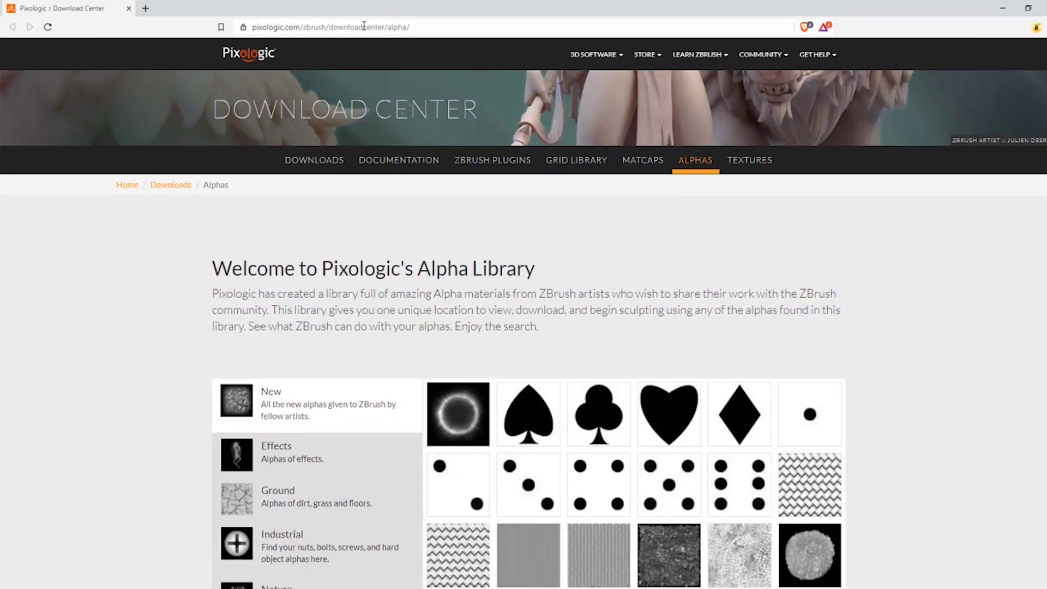
Step: Scroll the Pixologic alpha library page and open the Skins category
{"action": "left_click", "coordinate": [364, 26]}
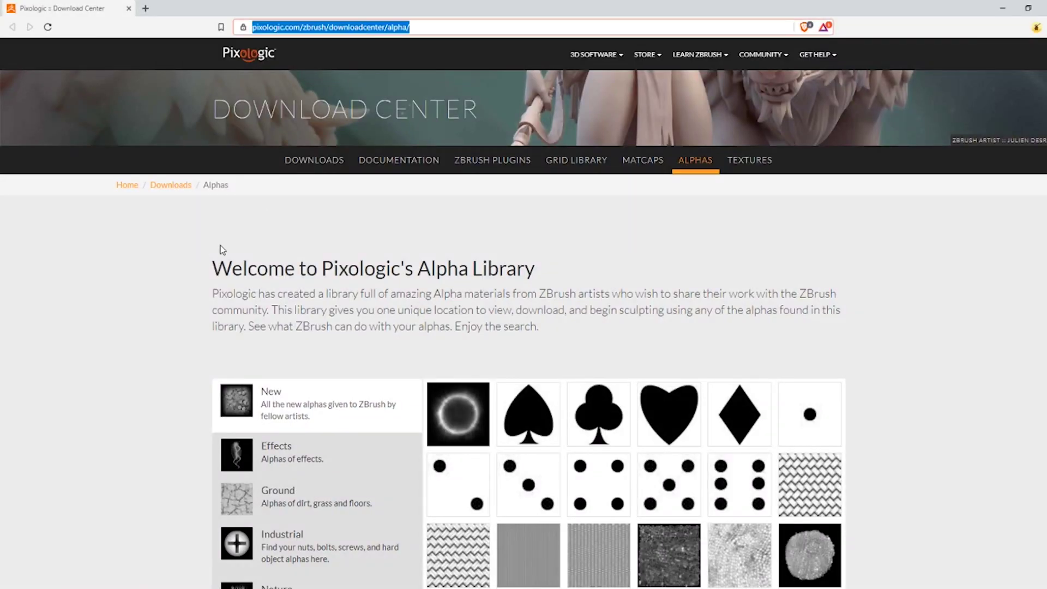
{"action": "left_click", "coordinate": [220, 250]}
{"action": "scroll", "coordinate": [219, 250], "scroll_direction": "down", "scroll_amount": 7}
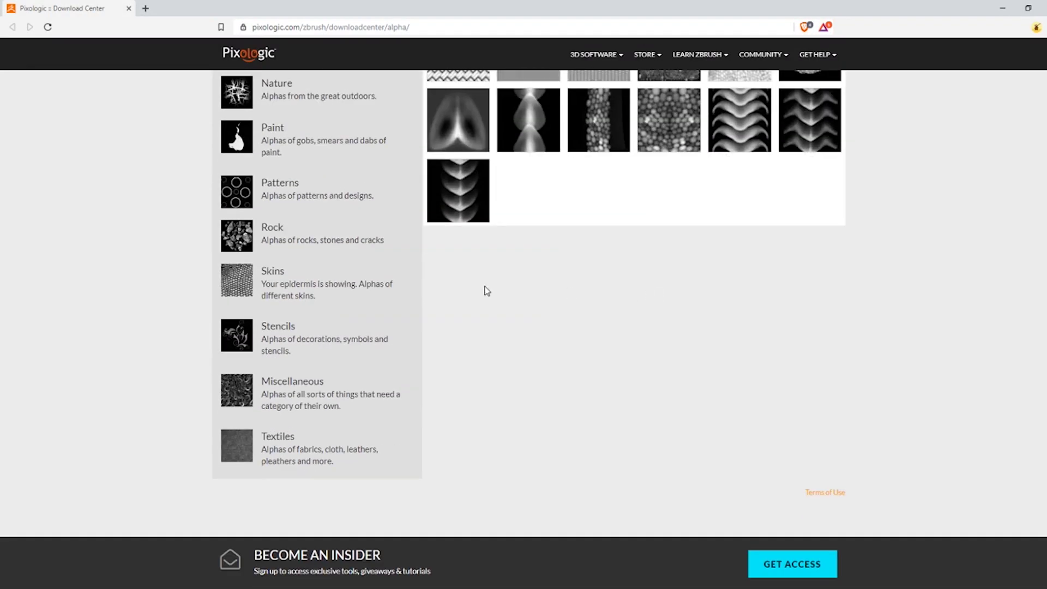
{"action": "scroll", "coordinate": [338, 342], "scroll_direction": "up", "scroll_amount": 2}
{"action": "scroll", "coordinate": [338, 343], "scroll_direction": "up", "scroll_amount": 3}
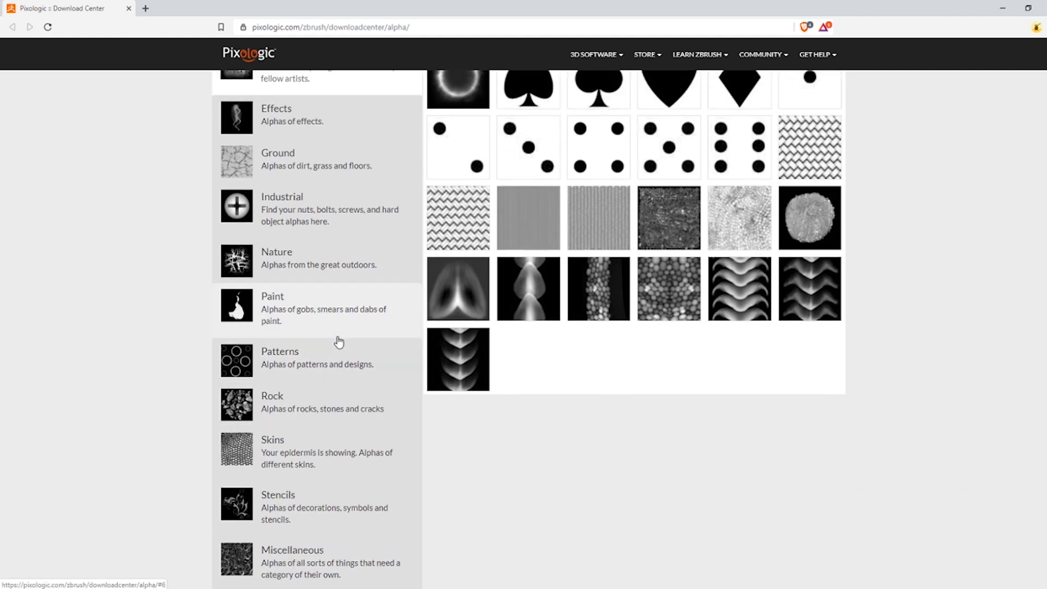
{"action": "scroll", "coordinate": [327, 270], "scroll_direction": "down", "scroll_amount": 1}
{"action": "scroll", "coordinate": [327, 270], "scroll_direction": "down", "scroll_amount": 3}
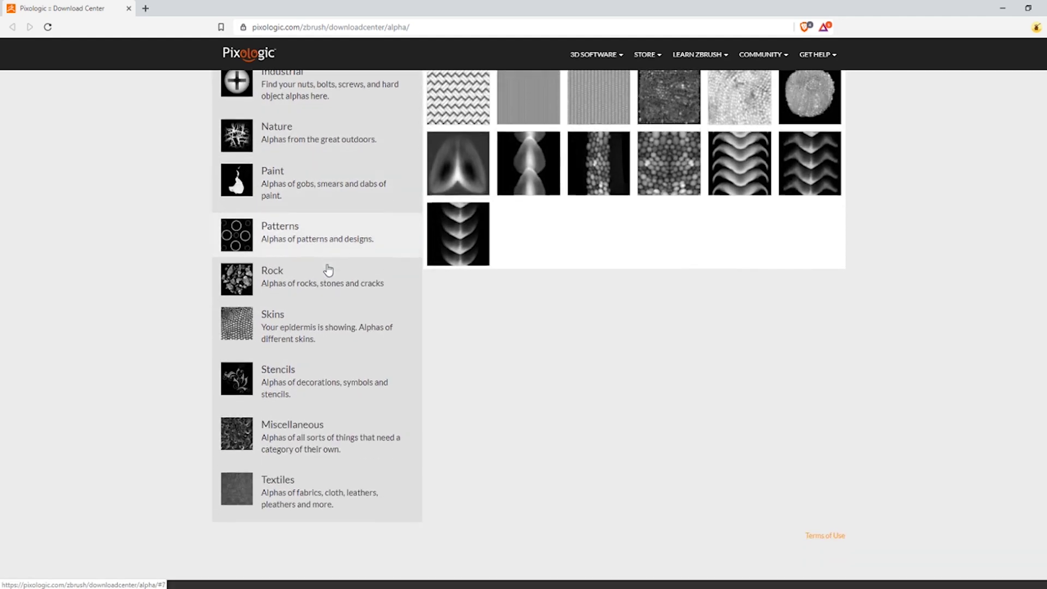
{"action": "left_click", "coordinate": [345, 287]}
{"action": "scroll", "coordinate": [573, 278], "scroll_direction": "down", "scroll_amount": 10}
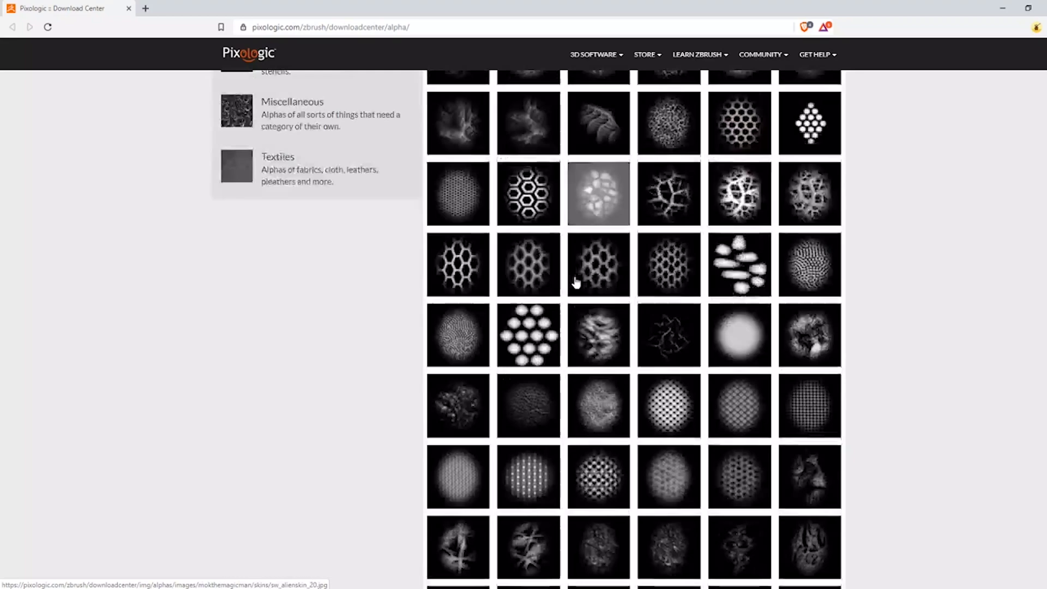
{"action": "scroll", "coordinate": [576, 282], "scroll_direction": "down", "scroll_amount": 8}
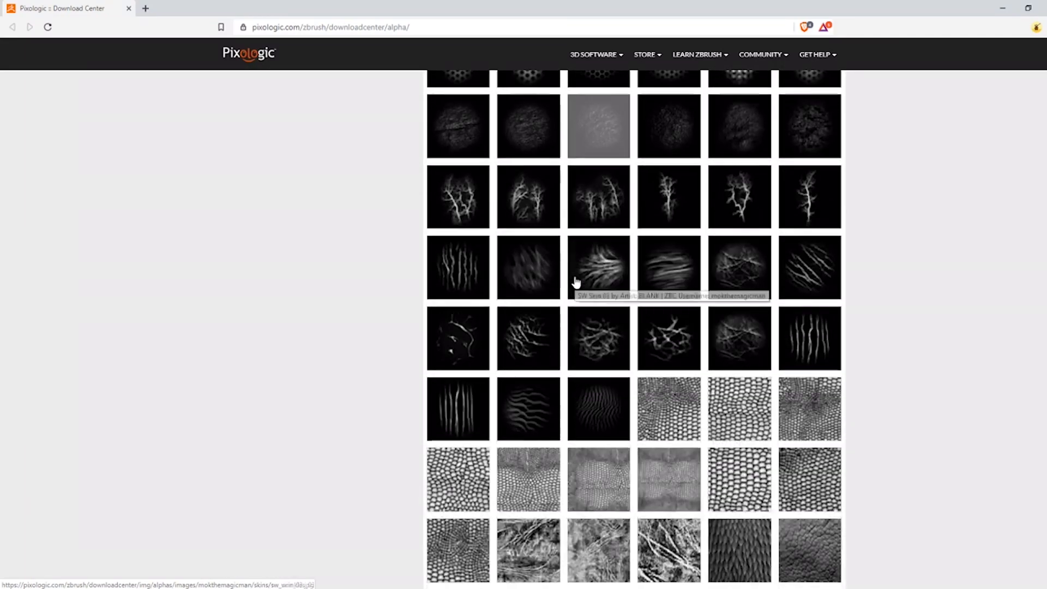
Step: Preview several wrinkle alphas in the lightbox, then close it
{"action": "left_click", "coordinate": [529, 273]}
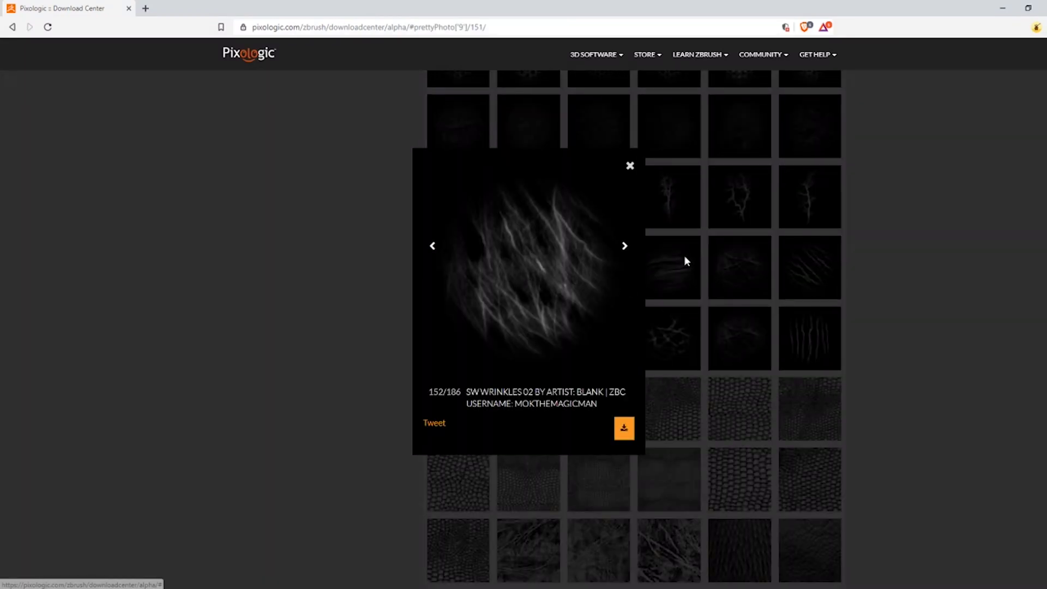
{"action": "left_click", "coordinate": [686, 255]}
{"action": "left_click", "coordinate": [600, 278]}
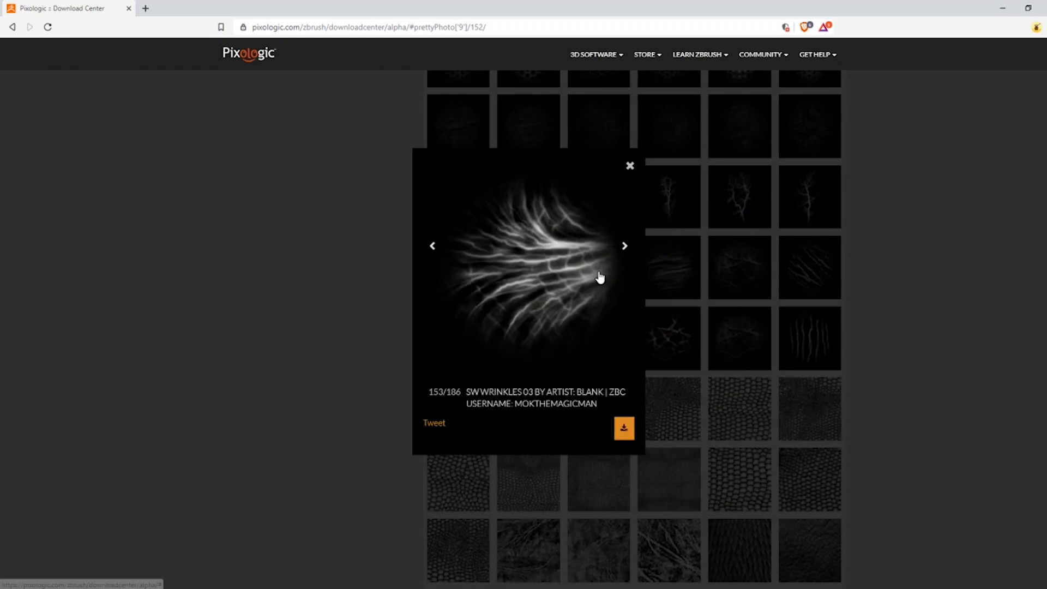
{"action": "left_click", "coordinate": [664, 285]}
{"action": "scroll", "coordinate": [665, 286], "scroll_direction": "down", "scroll_amount": 5}
{"action": "scroll", "coordinate": [783, 365], "scroll_direction": "up", "scroll_amount": 15}
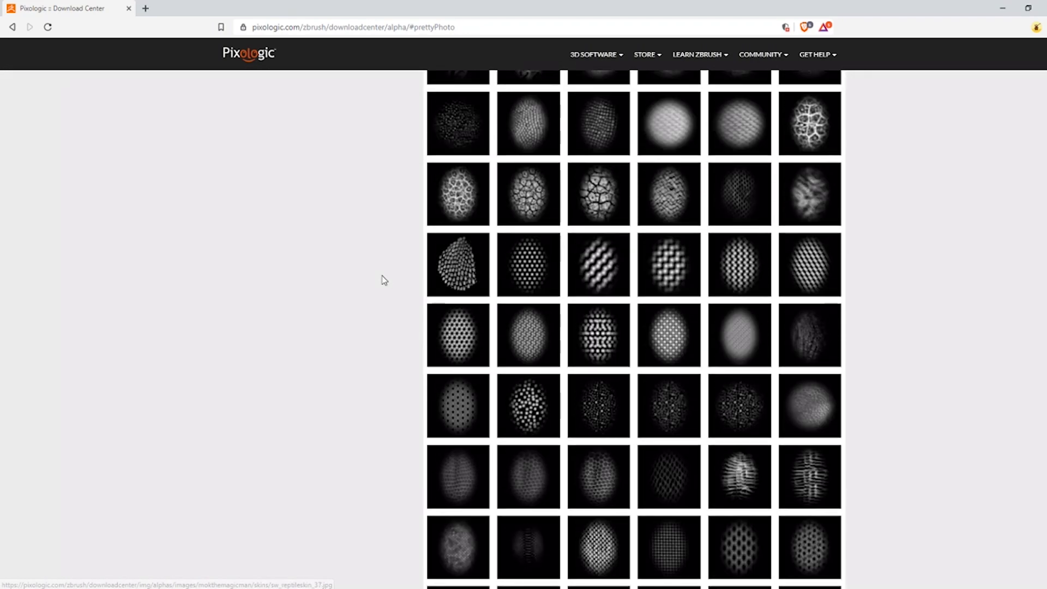
{"action": "scroll", "coordinate": [385, 278], "scroll_direction": "up", "scroll_amount": 4}
Step: View the Miscellaneous and Nature categories and preview the first nature alpha up close
{"action": "left_click", "coordinate": [383, 278]}
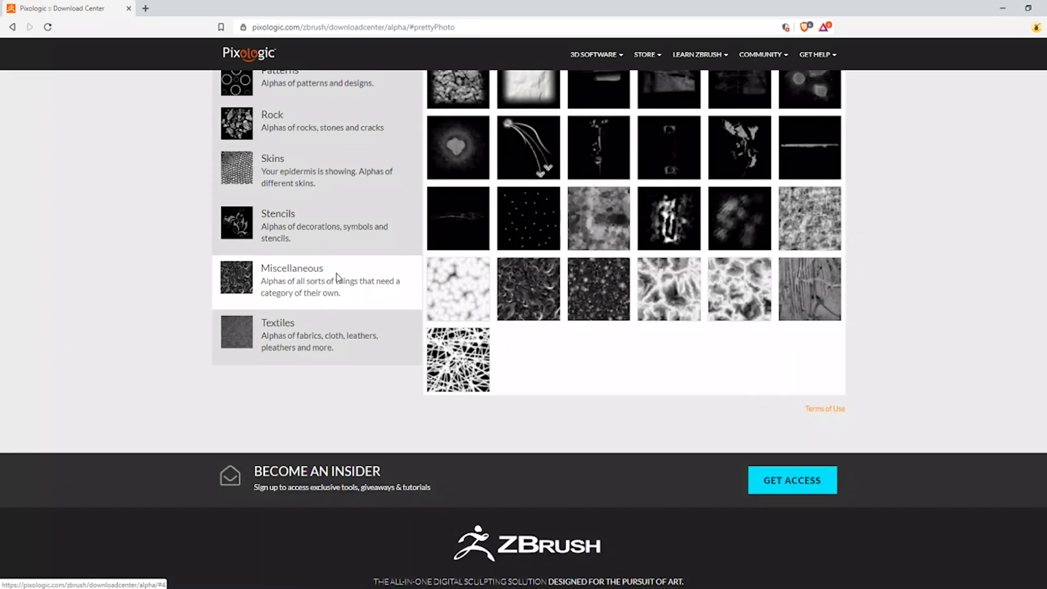
{"action": "scroll", "coordinate": [384, 278], "scroll_direction": "up", "scroll_amount": 6}
{"action": "scroll", "coordinate": [468, 289], "scroll_direction": "down", "scroll_amount": 5}
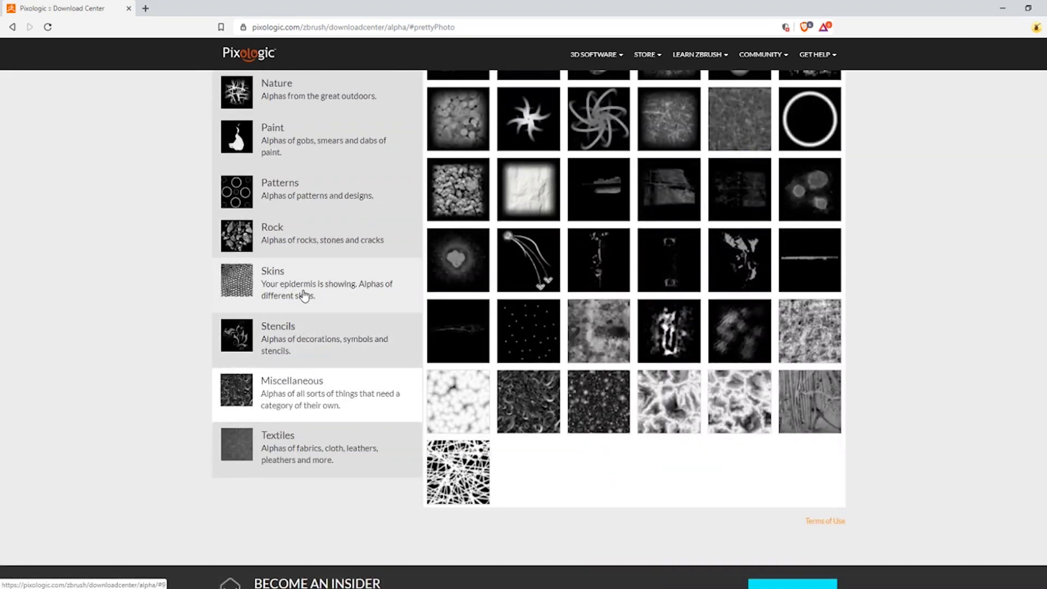
{"action": "scroll", "coordinate": [309, 288], "scroll_direction": "up", "scroll_amount": 3}
{"action": "scroll", "coordinate": [309, 287], "scroll_direction": "up", "scroll_amount": 2}
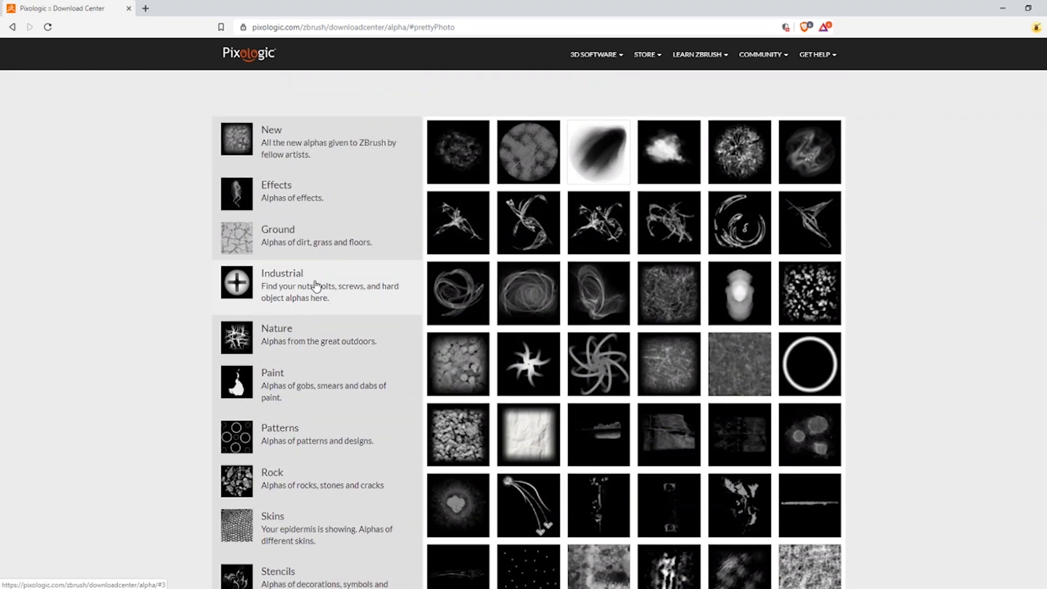
{"action": "left_click", "coordinate": [341, 364]}
{"action": "scroll", "coordinate": [432, 330], "scroll_direction": "down", "scroll_amount": 6}
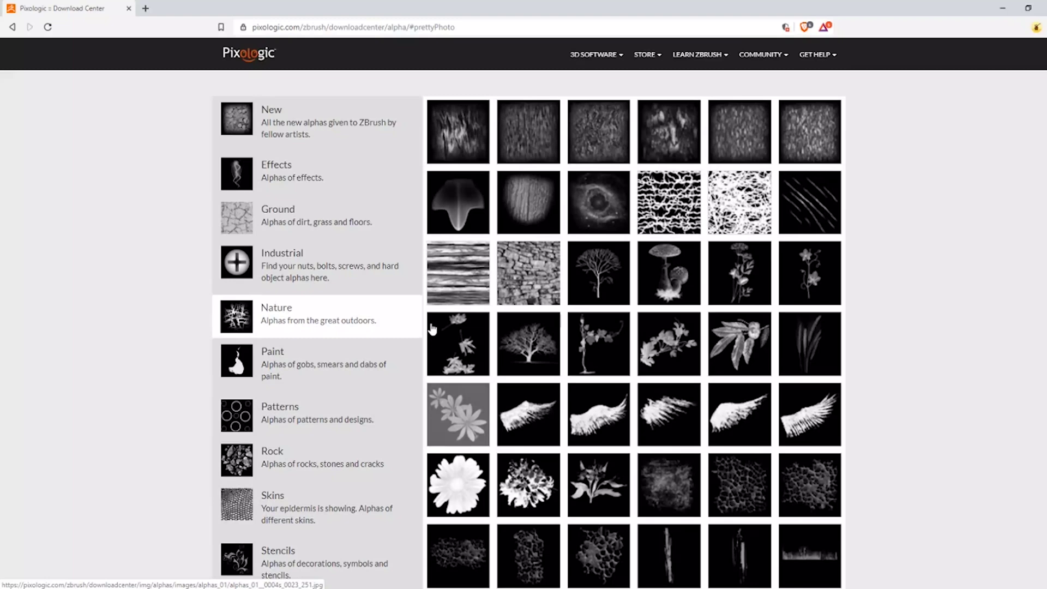
{"action": "scroll", "coordinate": [432, 329], "scroll_direction": "up", "scroll_amount": 1}
{"action": "left_click", "coordinate": [464, 188]}
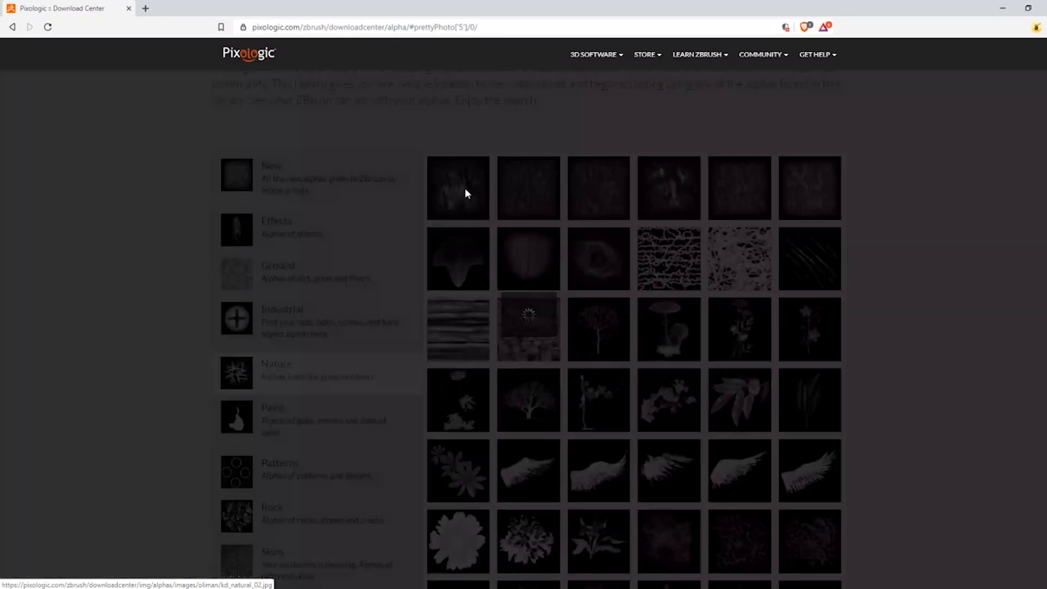
{"action": "left_click", "coordinate": [307, 211]}
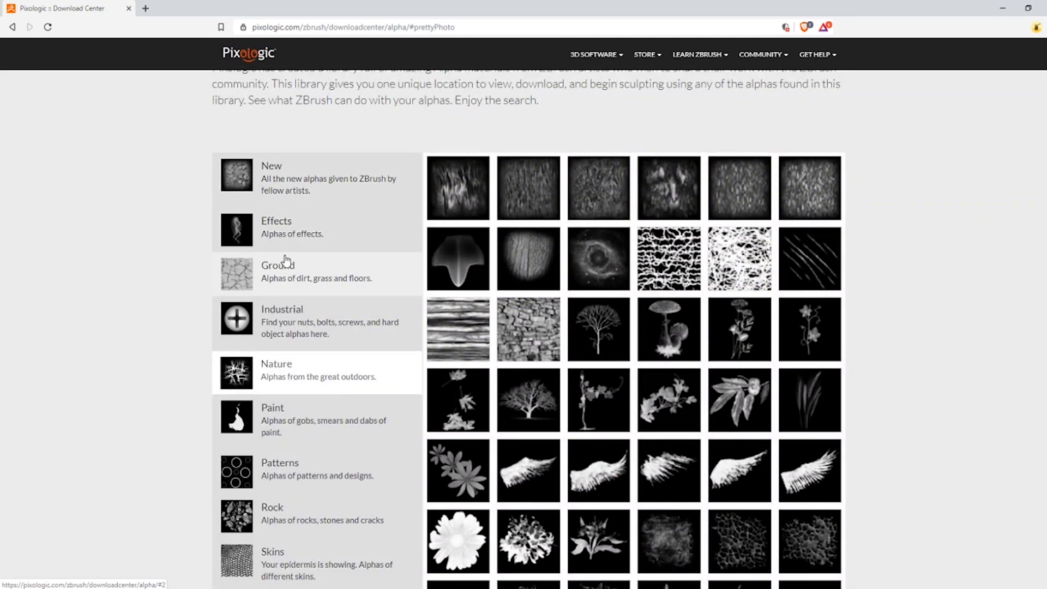
Step: Step through Miscellaneous, Textiles, Industrial, Skins and Rock alphas, ending on New
{"action": "left_click", "coordinate": [313, 181]}
{"action": "scroll", "coordinate": [280, 236], "scroll_direction": "down", "scroll_amount": 4}
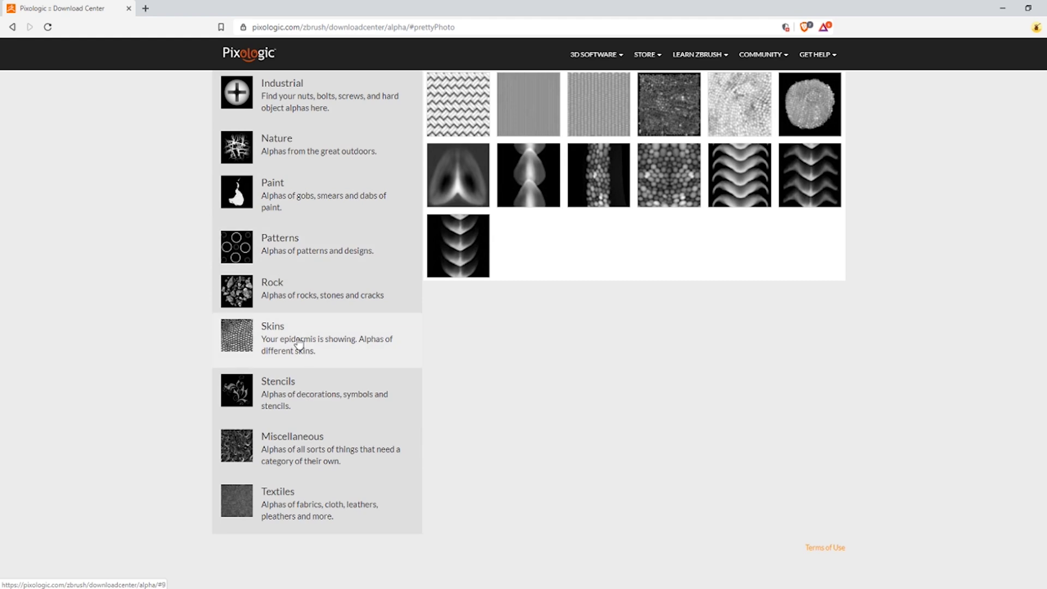
{"action": "left_click", "coordinate": [240, 442]}
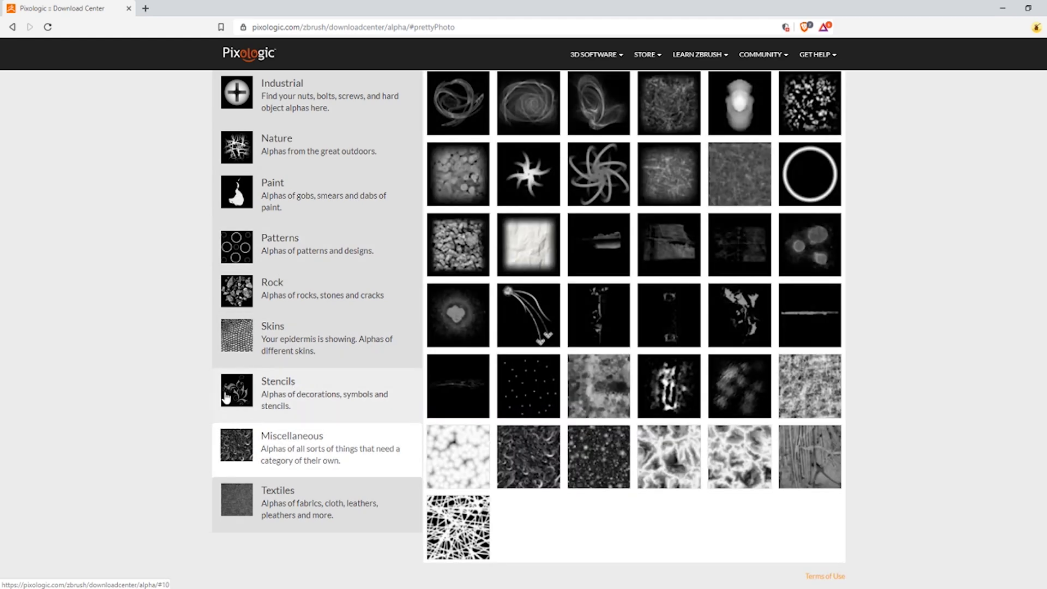
{"action": "left_click", "coordinate": [344, 518]}
{"action": "scroll", "coordinate": [218, 397], "scroll_direction": "up", "scroll_amount": 4}
{"action": "left_click", "coordinate": [240, 322]}
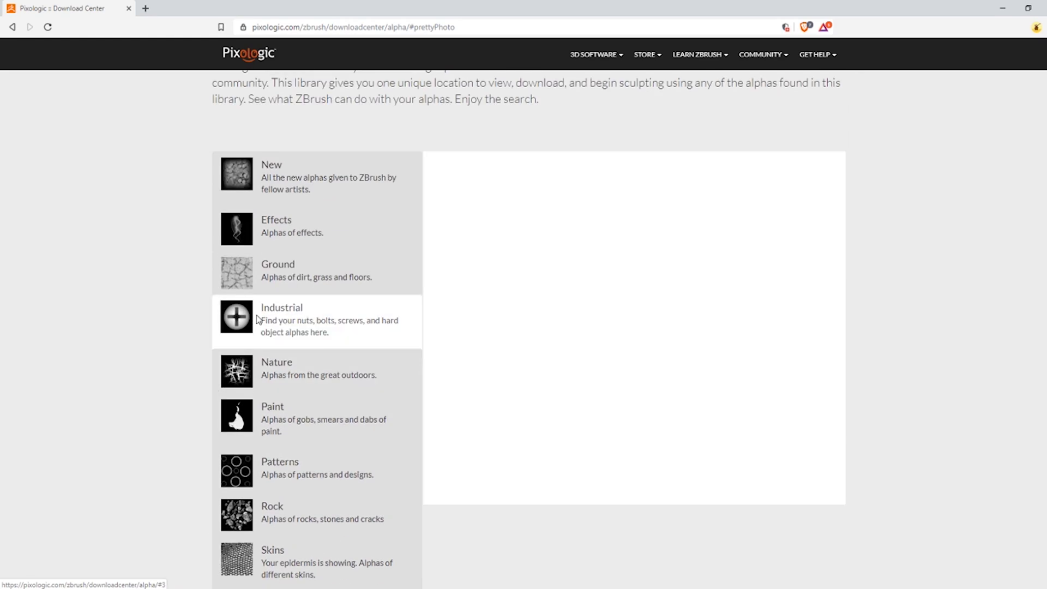
{"action": "scroll", "coordinate": [251, 321], "scroll_direction": "down", "scroll_amount": 5}
{"action": "left_click", "coordinate": [262, 278]}
{"action": "left_click", "coordinate": [284, 228]}
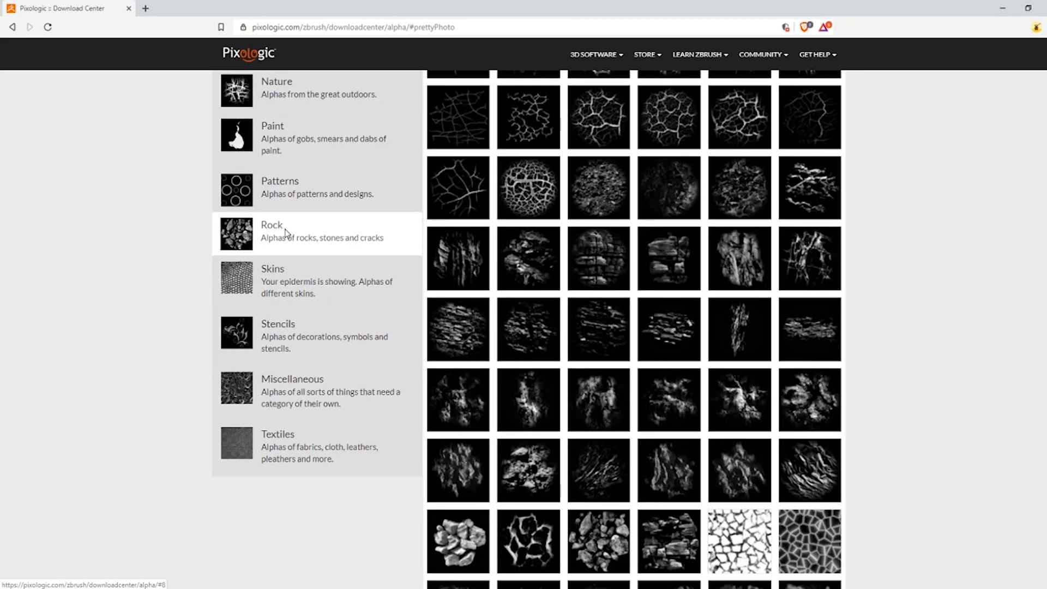
{"action": "scroll", "coordinate": [285, 227], "scroll_direction": "up", "scroll_amount": 6}
{"action": "left_click", "coordinate": [291, 219]}
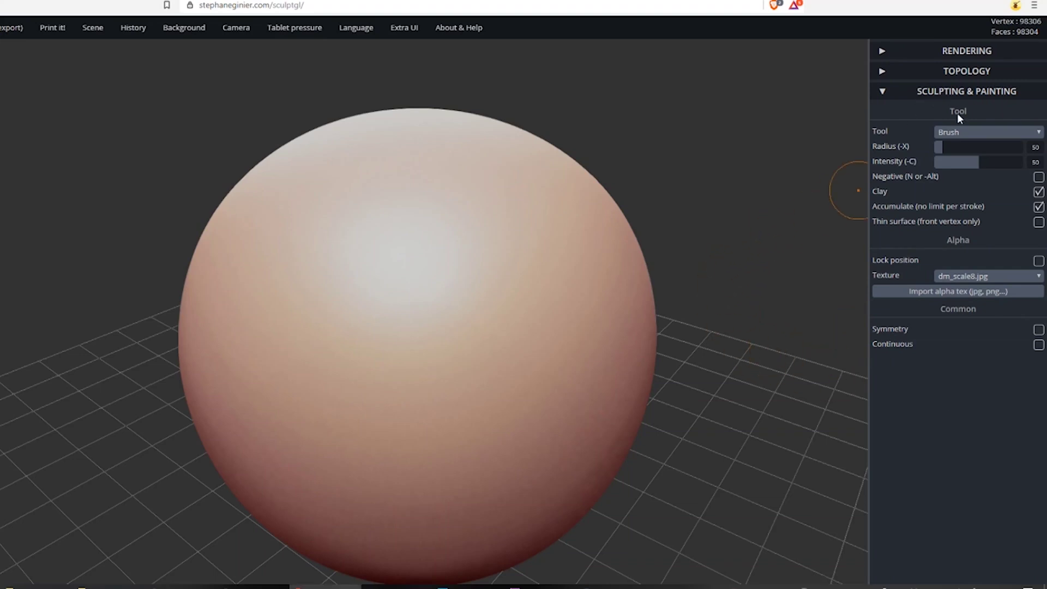
Step: Keep the standard Brush tool and try the Skin alpha
{"action": "left_click", "coordinate": [963, 131]}
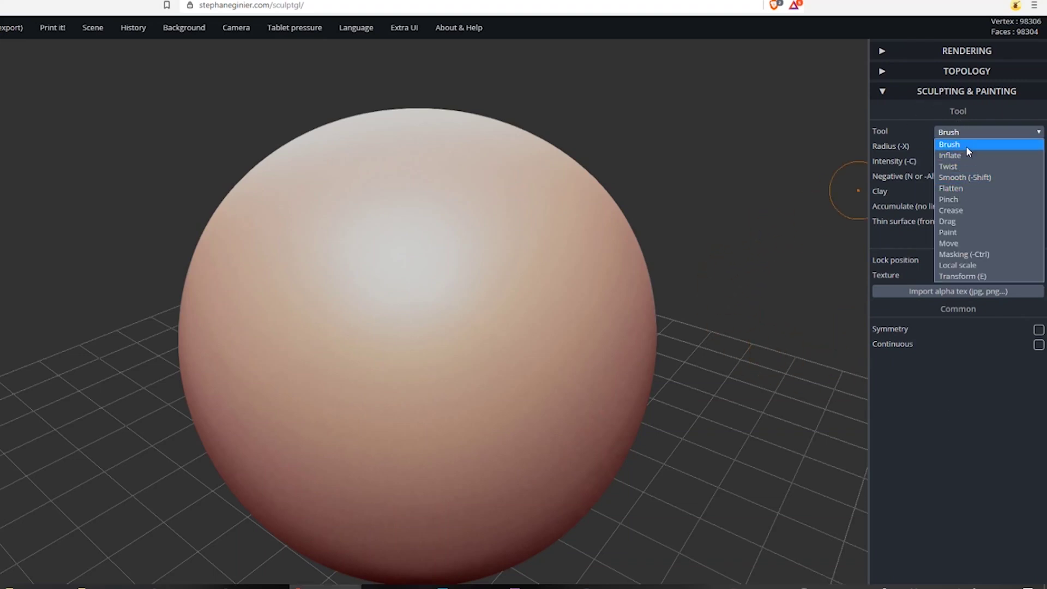
{"action": "left_click", "coordinate": [966, 146]}
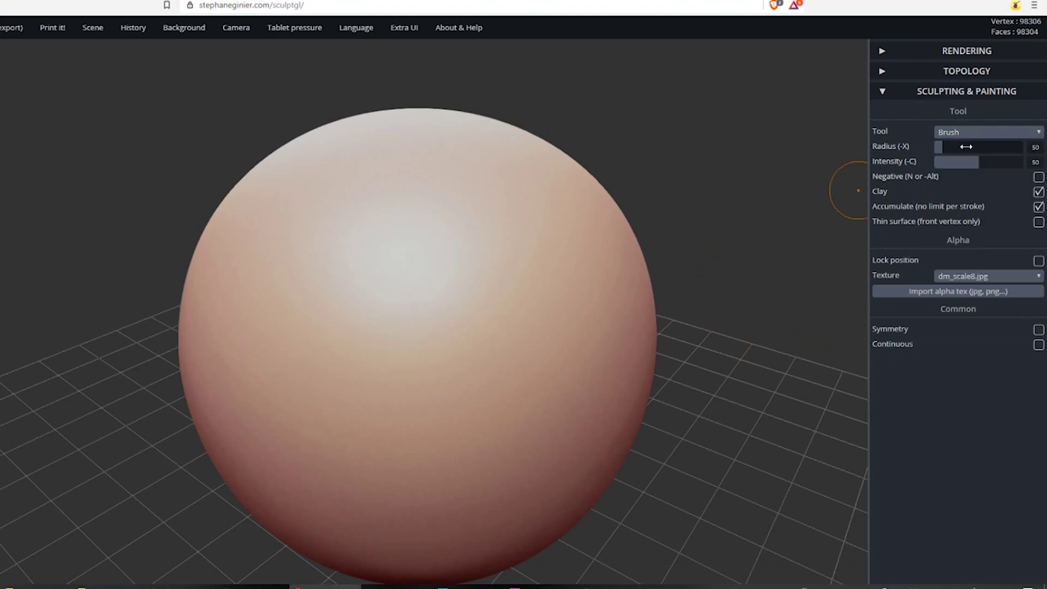
{"action": "left_click", "coordinate": [965, 277]}
{"action": "left_click", "coordinate": [959, 308]}
Step: With the Square alpha, sculpt a T-shaped stroke and curled marks on the sphere
{"action": "left_click", "coordinate": [964, 277]}
{"action": "left_click", "coordinate": [959, 298]}
{"action": "mouse_move", "coordinate": [467, 276]}
{"action": "left_mouse_down"}
{"action": "mouse_move", "coordinate": [327, 267]}
{"action": "mouse_move", "coordinate": [417, 261]}
{"action": "mouse_move", "coordinate": [426, 355]}
{"action": "left_mouse_up"}
{"action": "left_click_drag", "start_coordinate": [431, 267], "coordinate": [453, 305]}
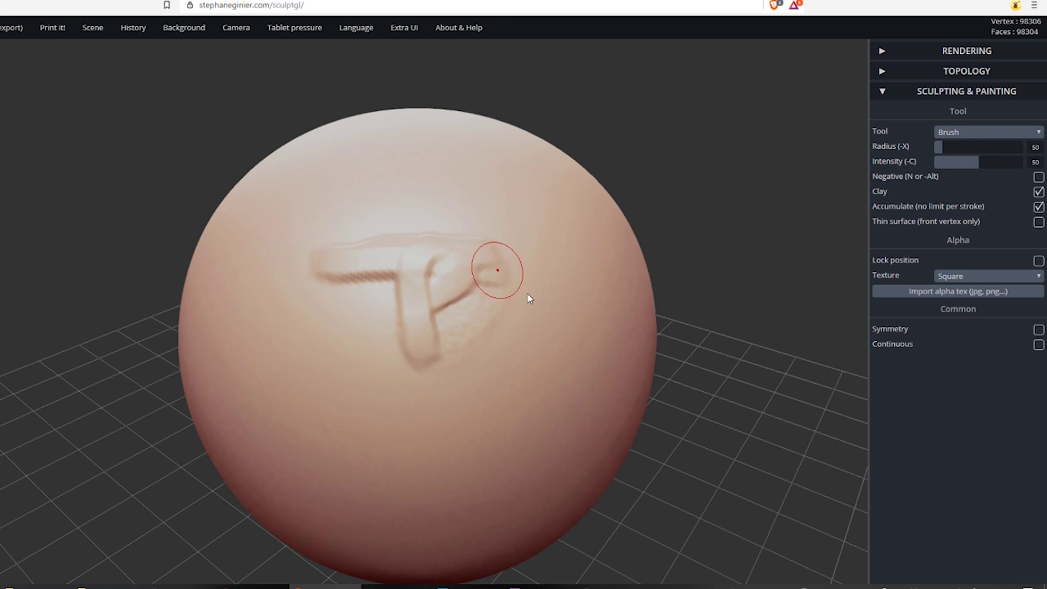
{"action": "mouse_move", "coordinate": [545, 322]}
{"action": "left_mouse_down"}
{"action": "mouse_move", "coordinate": [517, 350]}
{"action": "mouse_move", "coordinate": [575, 330]}
{"action": "left_mouse_up"}
Step: Lock the alpha position, stamp a square above the T, and switch the alpha to Skin
{"action": "left_click", "coordinate": [1038, 261]}
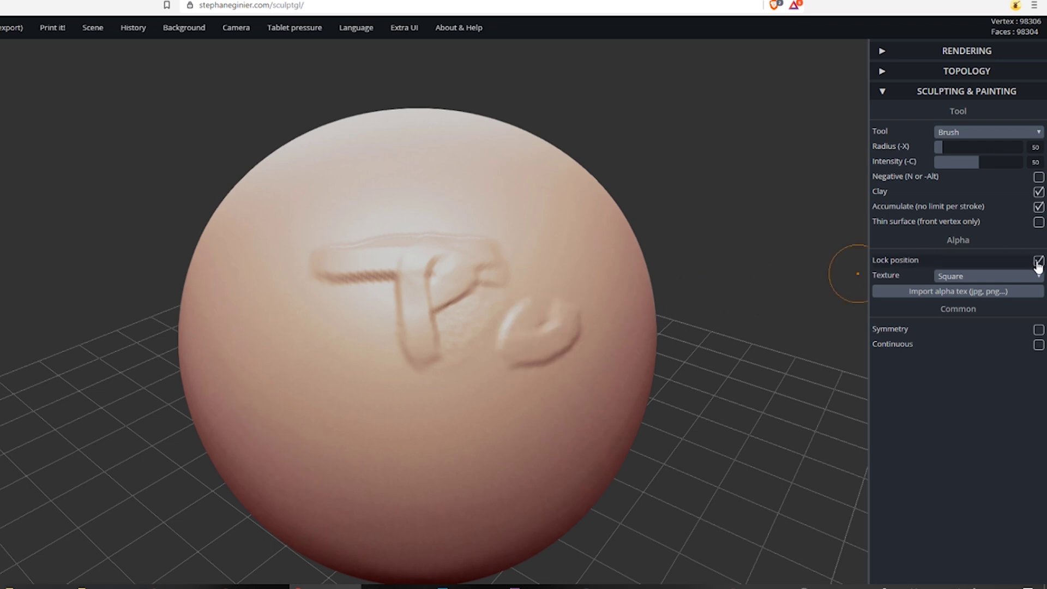
{"action": "mouse_move", "coordinate": [412, 183]}
{"action": "left_mouse_down"}
{"action": "mouse_move", "coordinate": [475, 427]}
{"action": "mouse_move", "coordinate": [407, 299]}
{"action": "left_mouse_up"}
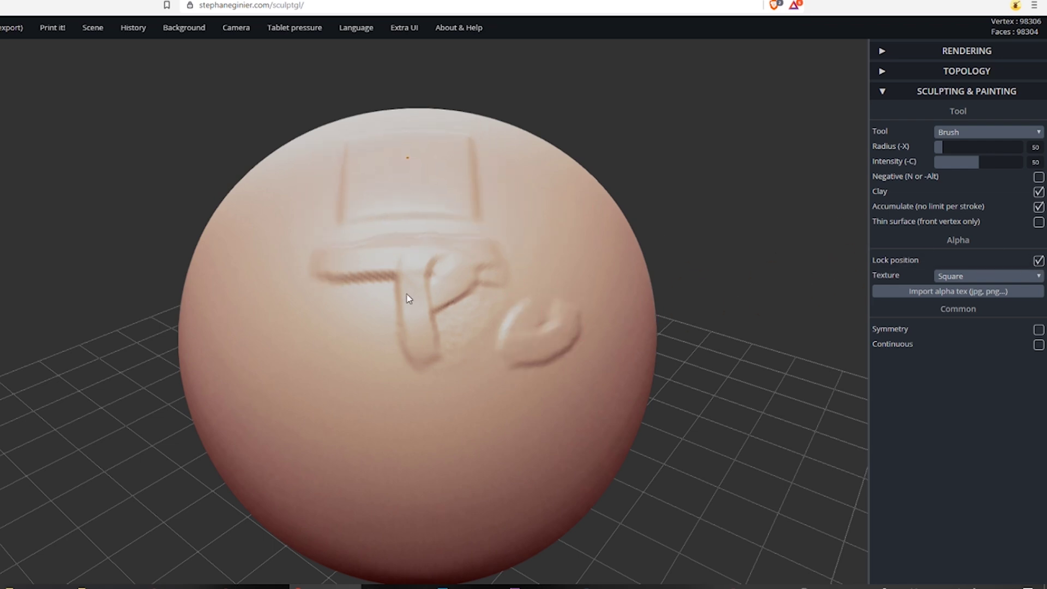
{"action": "left_click", "coordinate": [973, 277]}
{"action": "left_click", "coordinate": [968, 309]}
{"action": "mouse_move", "coordinate": [560, 280]}
{"action": "right_mouse_down"}
{"action": "mouse_move", "coordinate": [546, 288]}
{"action": "mouse_move", "coordinate": [584, 255]}
{"action": "mouse_move", "coordinate": [606, 273]}
{"action": "mouse_move", "coordinate": [636, 273]}
{"action": "right_mouse_up"}
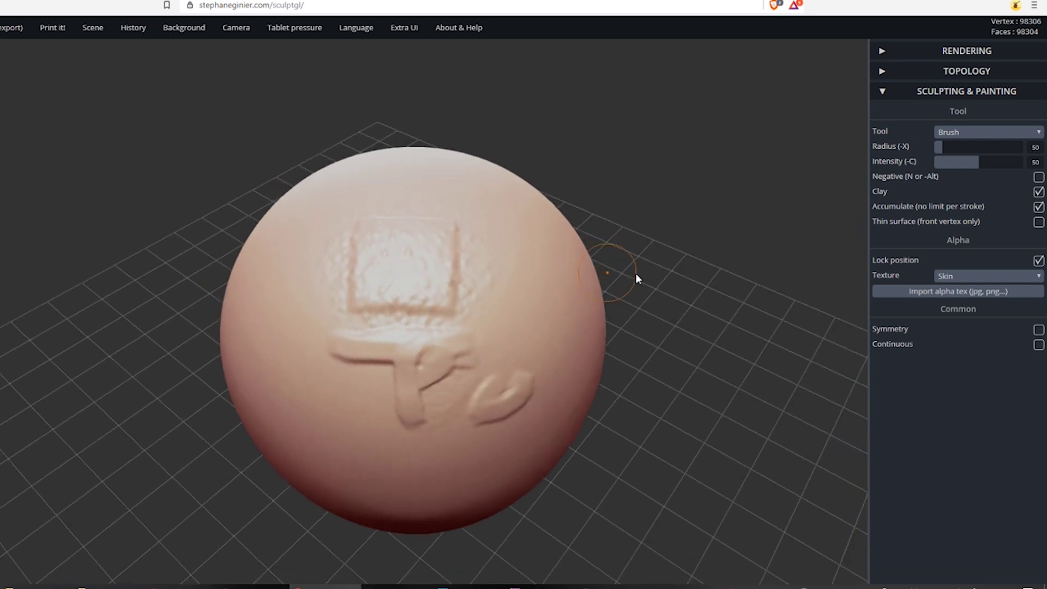
Step: Import dm_scale7.jpg as the brush alpha
{"action": "left_click", "coordinate": [978, 292]}
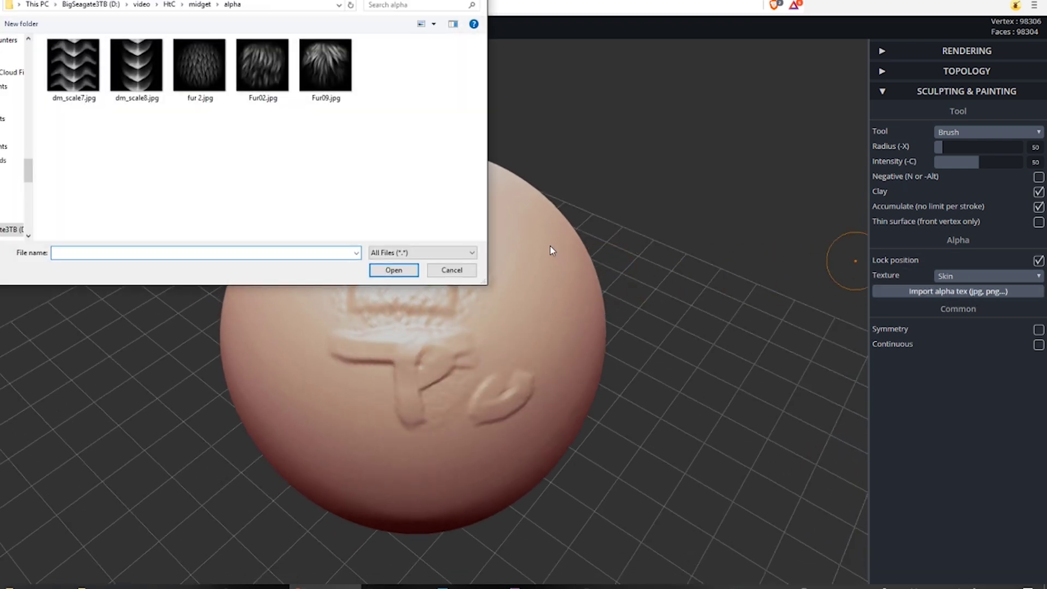
{"action": "left_click_drag", "start_coordinate": [270, 0], "coordinate": [544, 126]}
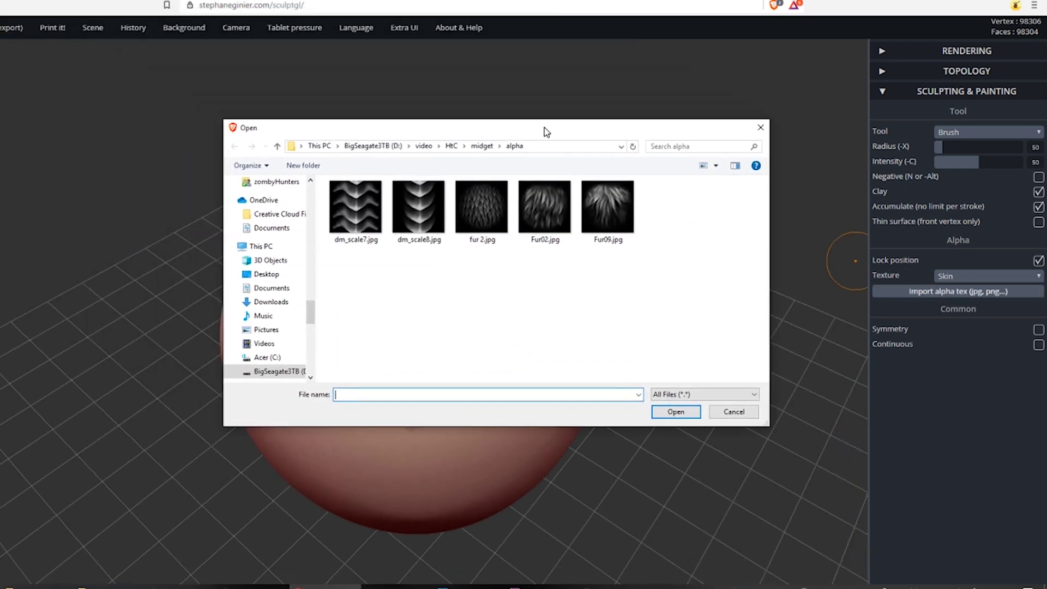
{"action": "left_click", "coordinate": [540, 211]}
{"action": "left_click", "coordinate": [475, 209]}
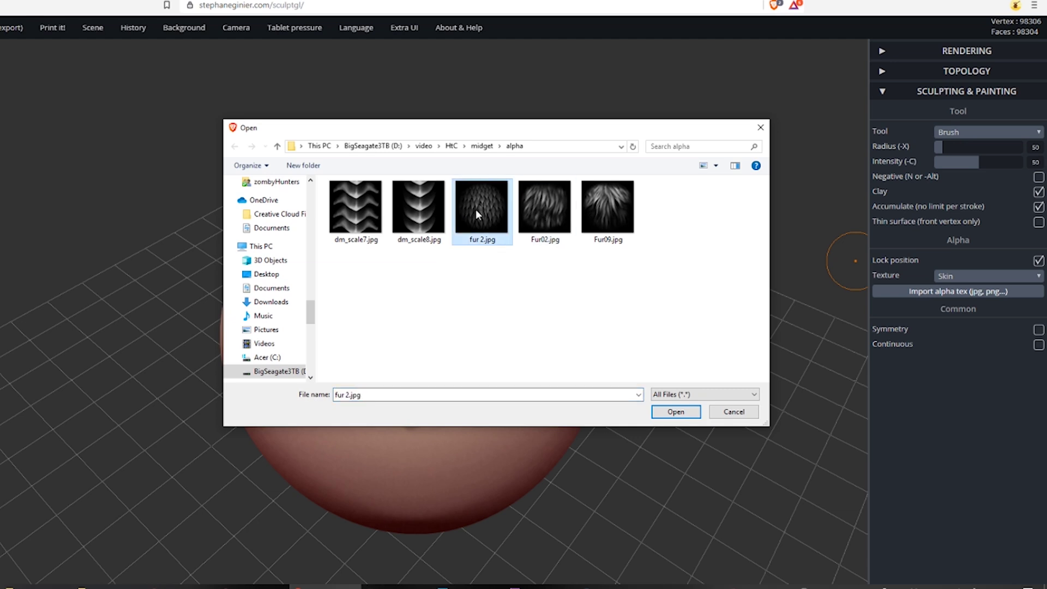
{"action": "left_click", "coordinate": [415, 209]}
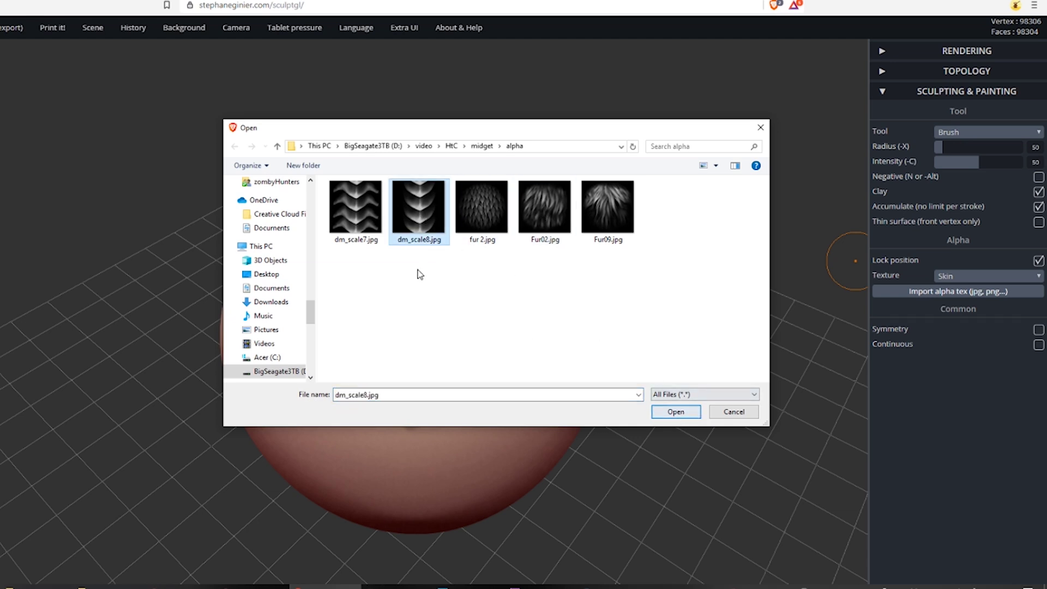
{"action": "left_click", "coordinate": [355, 210]}
{"action": "left_click", "coordinate": [676, 412]}
Step: Unlock the alpha position and sculpt scaly patches, ridges and zigzag stamps around the sphere
{"action": "mouse_move", "coordinate": [610, 404]}
{"action": "left_mouse_down"}
{"action": "mouse_move", "coordinate": [675, 435]}
{"action": "mouse_move", "coordinate": [827, 457]}
{"action": "mouse_move", "coordinate": [829, 222]}
{"action": "left_mouse_up"}
{"action": "left_click", "coordinate": [1039, 260]}
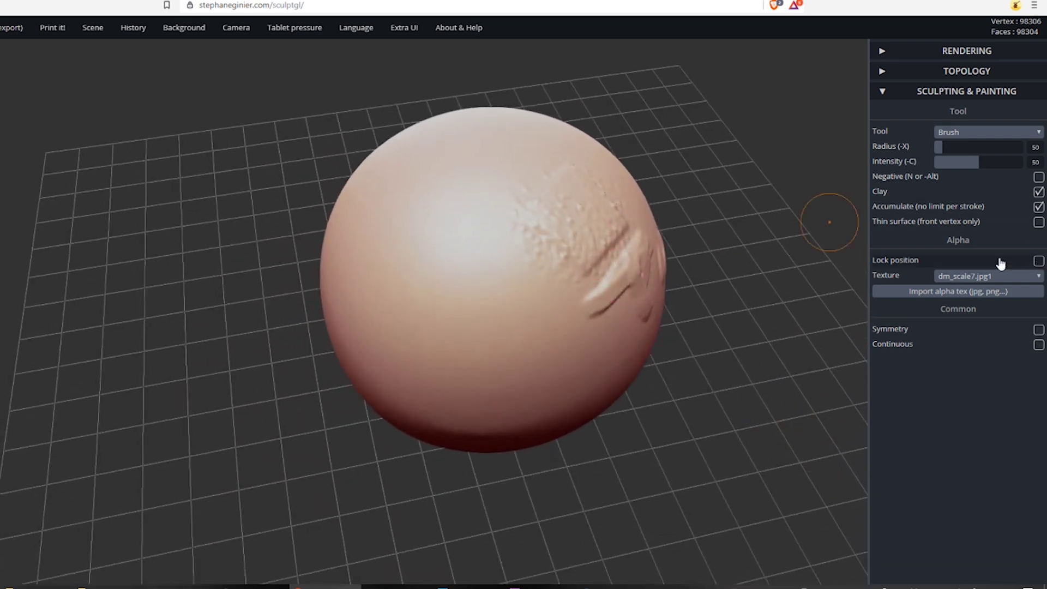
{"action": "mouse_move", "coordinate": [499, 357]}
{"action": "left_mouse_down"}
{"action": "mouse_move", "coordinate": [495, 299]}
{"action": "mouse_move", "coordinate": [560, 331]}
{"action": "left_mouse_up"}
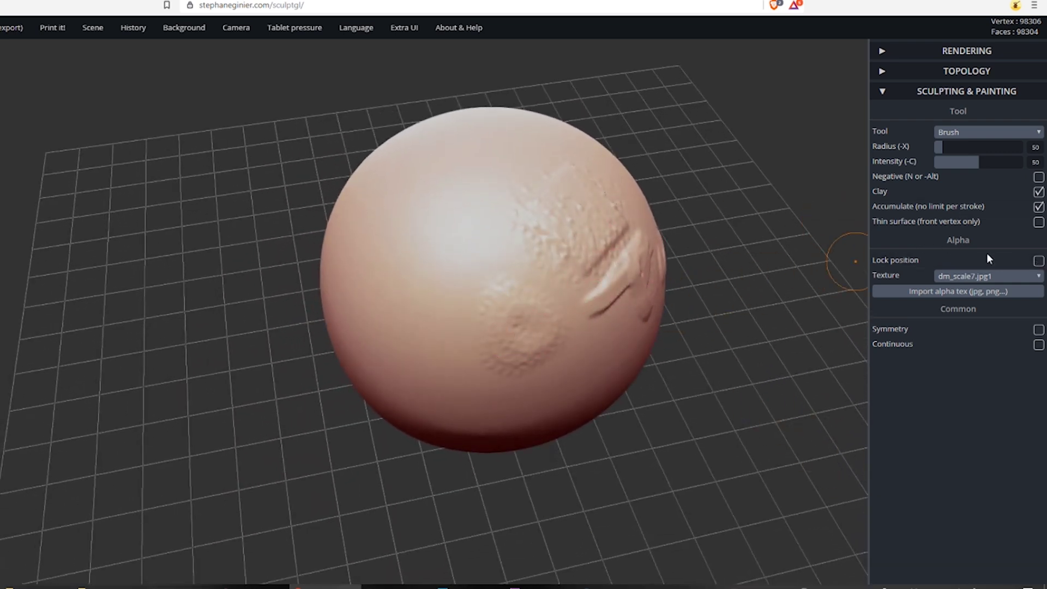
{"action": "mouse_move", "coordinate": [437, 276]}
{"action": "left_mouse_down"}
{"action": "mouse_move", "coordinate": [413, 337]}
{"action": "mouse_move", "coordinate": [369, 342]}
{"action": "left_mouse_up"}
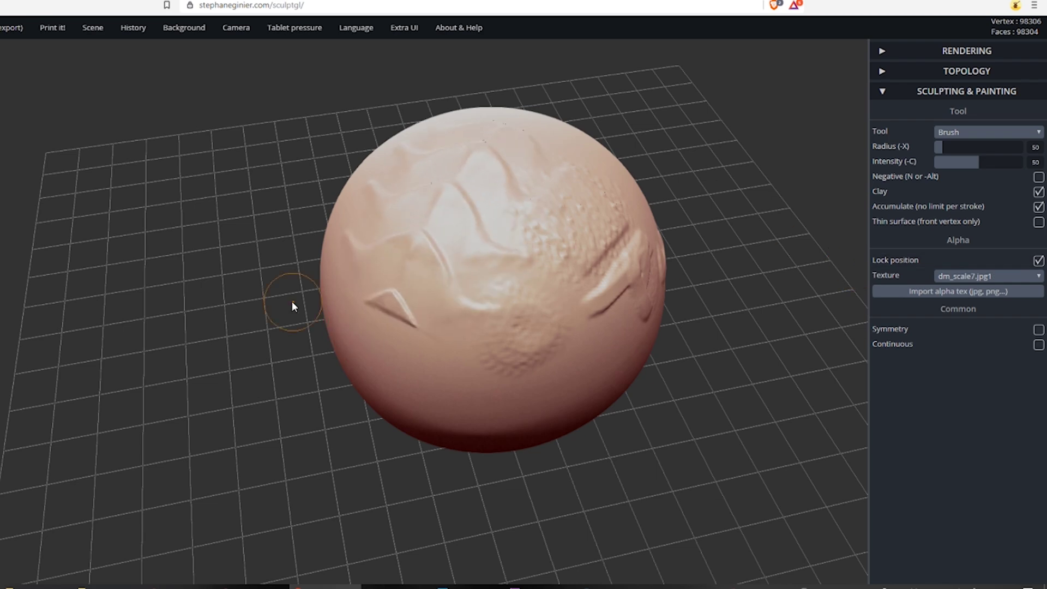
{"action": "mouse_move", "coordinate": [292, 306]}
{"action": "left_mouse_down", "text": "alt"}
{"action": "mouse_move", "coordinate": [724, 365]}
{"action": "mouse_move", "coordinate": [656, 267]}
{"action": "mouse_move", "coordinate": [720, 433]}
{"action": "mouse_move", "coordinate": [723, 392]}
{"action": "mouse_move", "coordinate": [645, 415]}
{"action": "mouse_move", "coordinate": [709, 512]}
{"action": "mouse_move", "coordinate": [671, 491]}
{"action": "left_mouse_up", "text": "alt"}
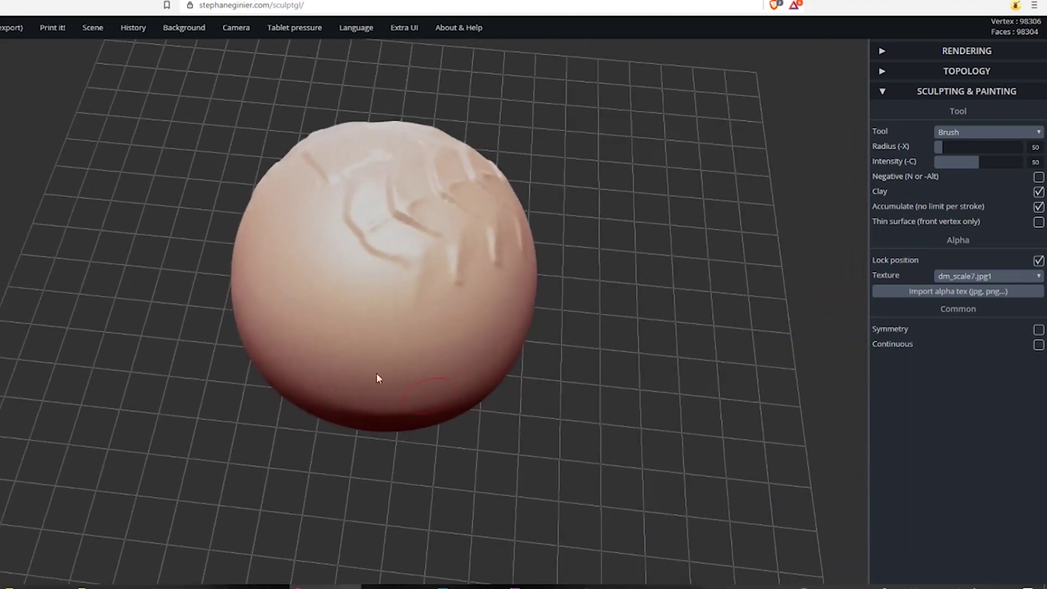
{"action": "mouse_move", "coordinate": [287, 286]}
{"action": "left_mouse_down"}
{"action": "mouse_move", "coordinate": [218, 355]}
{"action": "mouse_move", "coordinate": [204, 349]}
{"action": "left_mouse_up"}
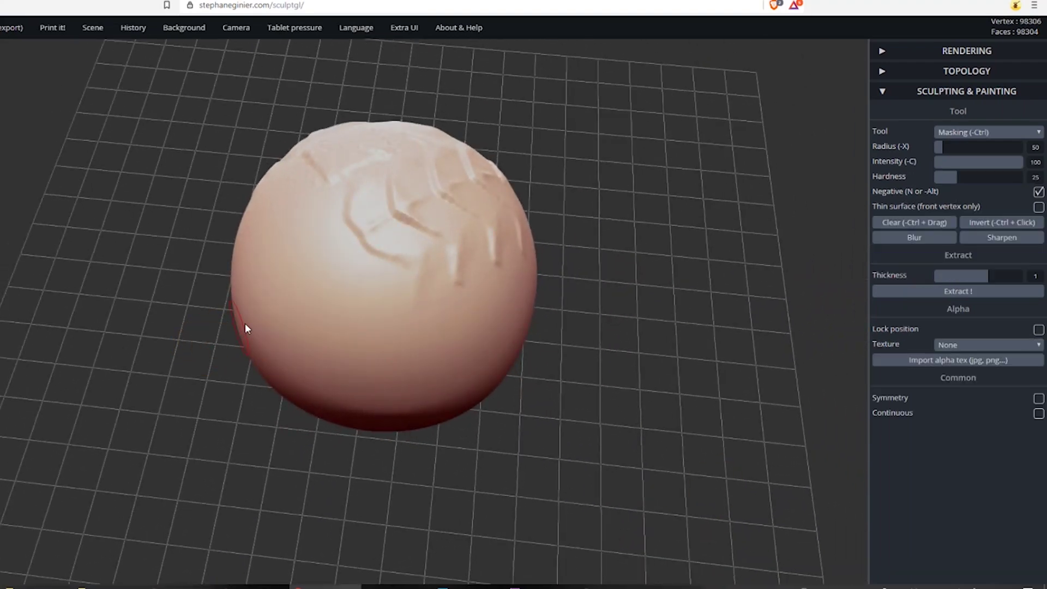
{"action": "mouse_move", "coordinate": [303, 280]}
{"action": "left_mouse_down"}
{"action": "mouse_move", "coordinate": [363, 206]}
{"action": "mouse_move", "coordinate": [369, 181]}
{"action": "mouse_move", "coordinate": [355, 166]}
{"action": "left_mouse_up"}
Step: Toggle the brush to Negative and back to build-up while orbiting the sphere
{"action": "left_click_drag", "start_coordinate": [591, 357], "coordinate": [629, 267]}
{"action": "key", "text": "n"}
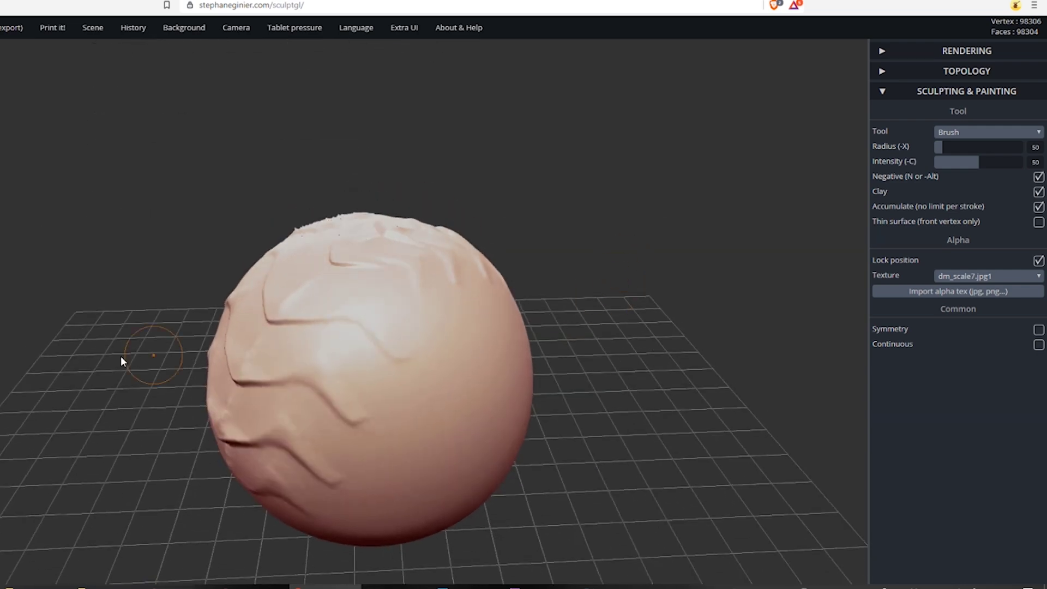
{"action": "mouse_move", "coordinate": [121, 358]}
{"action": "left_mouse_down"}
{"action": "mouse_move", "coordinate": [241, 232]}
{"action": "mouse_move", "coordinate": [664, 450]}
{"action": "mouse_move", "coordinate": [797, 332]}
{"action": "mouse_move", "coordinate": [507, 441]}
{"action": "mouse_move", "coordinate": [326, 383]}
{"action": "mouse_move", "coordinate": [228, 373]}
{"action": "mouse_move", "coordinate": [205, 339]}
{"action": "mouse_move", "coordinate": [656, 446]}
{"action": "left_mouse_up"}
{"action": "key", "text": "n"}
Step: Load fur 2.jpg as the alpha and stamp scaly fur across the sphere's front
{"action": "left_click", "coordinate": [947, 291]}
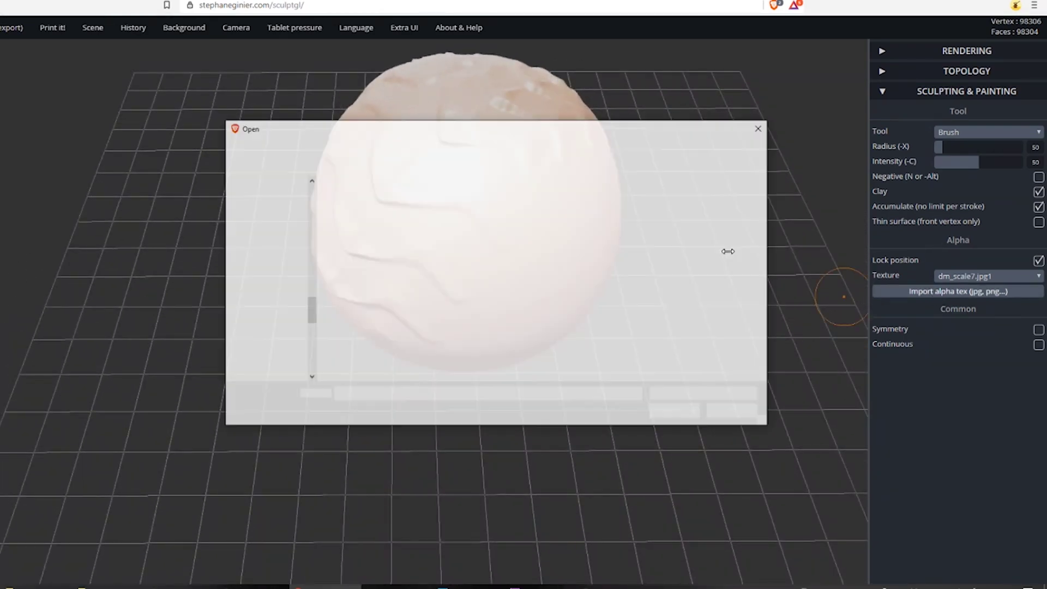
{"action": "left_click", "coordinate": [486, 205]}
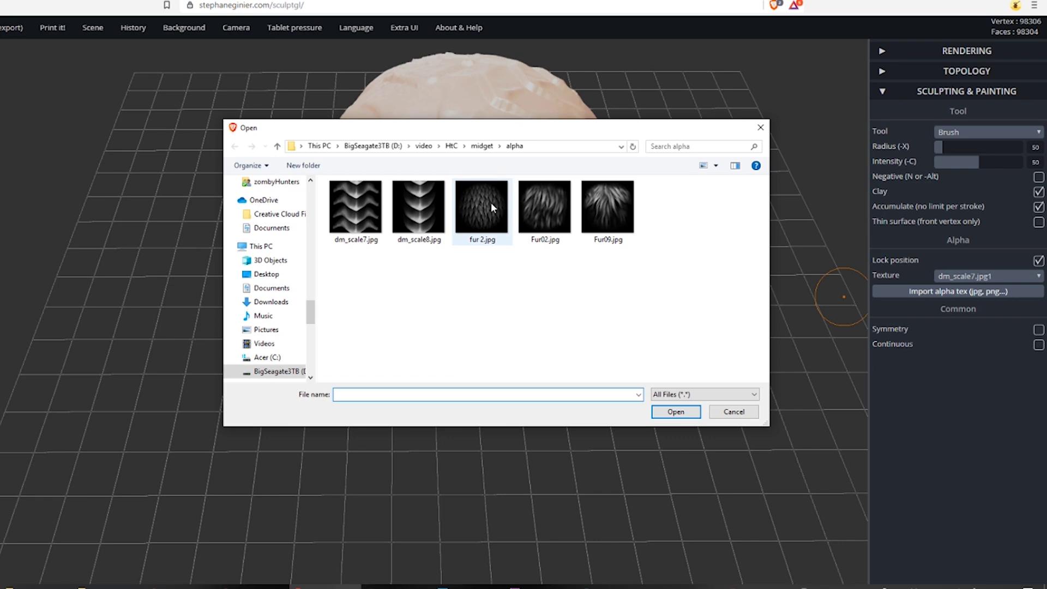
{"action": "left_click", "coordinate": [676, 412]}
{"action": "left_click_drag", "start_coordinate": [601, 289], "coordinate": [497, 438]}
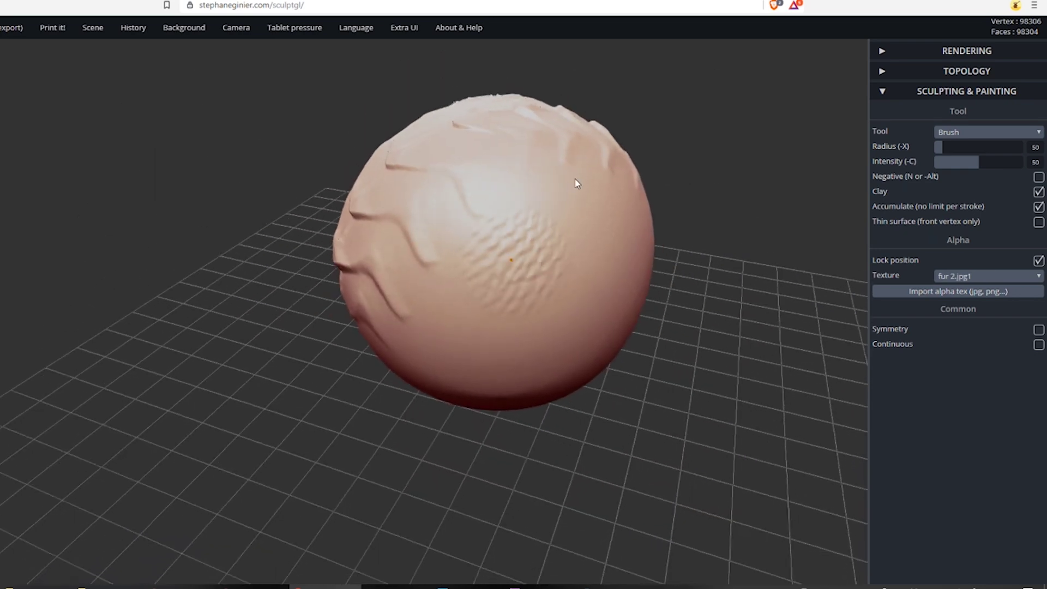
{"action": "mouse_move", "coordinate": [512, 260]}
{"action": "left_mouse_down"}
{"action": "mouse_move", "coordinate": [635, 107]}
{"action": "mouse_move", "coordinate": [682, 90]}
{"action": "left_mouse_up"}
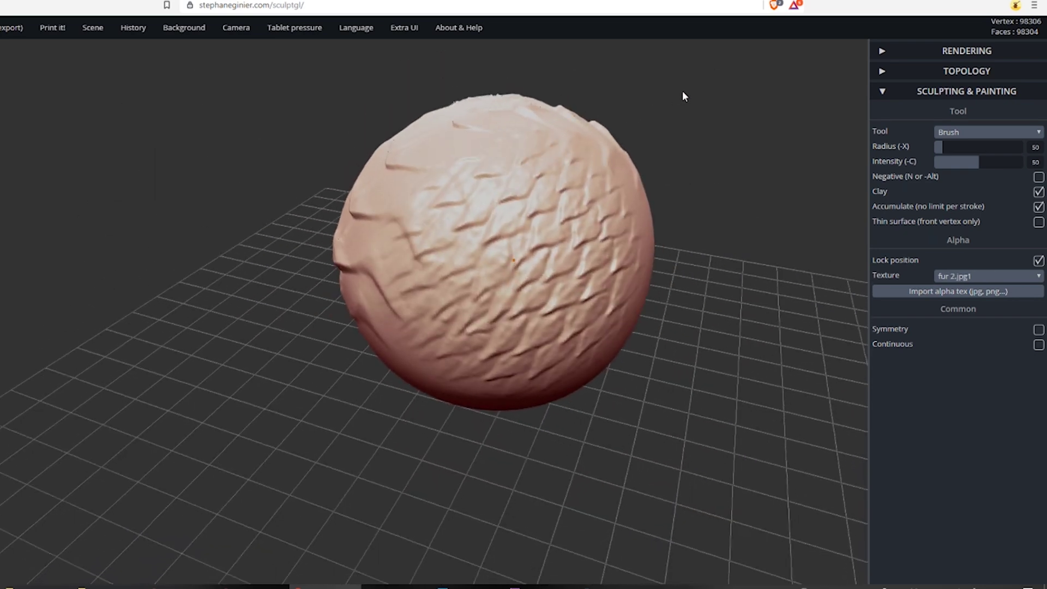
{"action": "left_click_drag", "start_coordinate": [740, 231], "coordinate": [681, 339]}
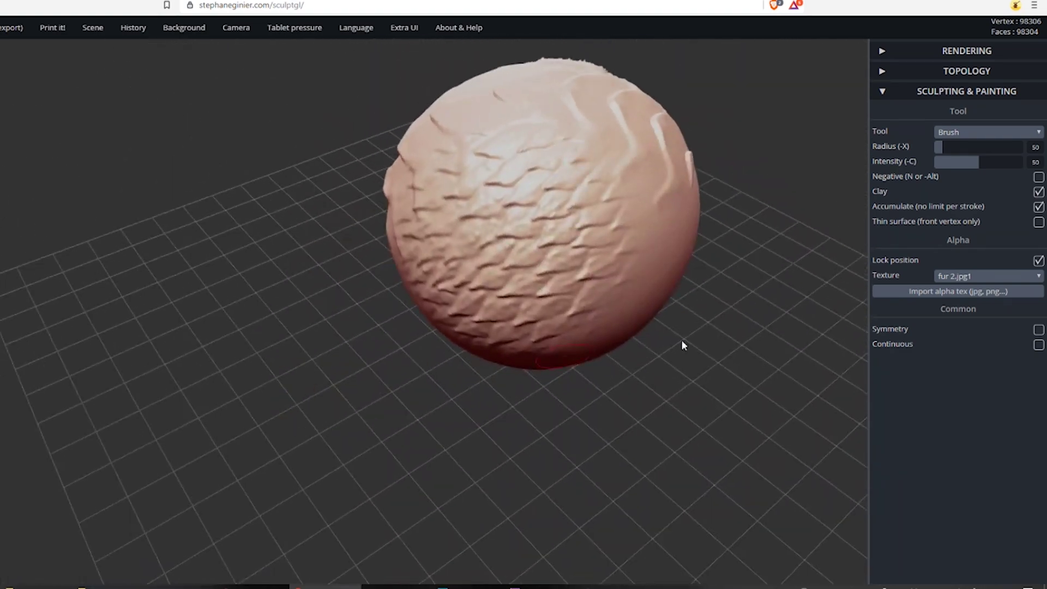
Step: Switch the alpha to Fur02.jpg and sculpt fur strokes across the sphere
{"action": "left_click", "coordinate": [906, 290]}
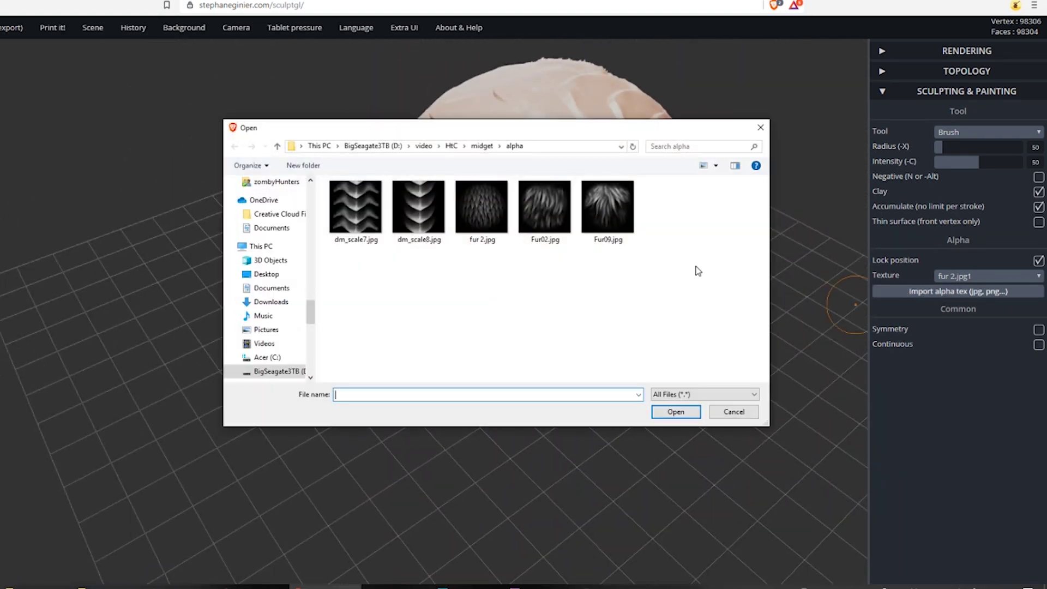
{"action": "left_click", "coordinate": [536, 202]}
{"action": "left_click", "coordinate": [688, 411]}
{"action": "mouse_move", "coordinate": [735, 405]}
{"action": "left_mouse_down"}
{"action": "mouse_move", "coordinate": [634, 392]}
{"action": "mouse_move", "coordinate": [483, 260]}
{"action": "mouse_move", "coordinate": [204, 266]}
{"action": "mouse_move", "coordinate": [338, 284]}
{"action": "left_mouse_up"}
{"action": "left_click_drag", "start_coordinate": [572, 316], "coordinate": [598, 103]}
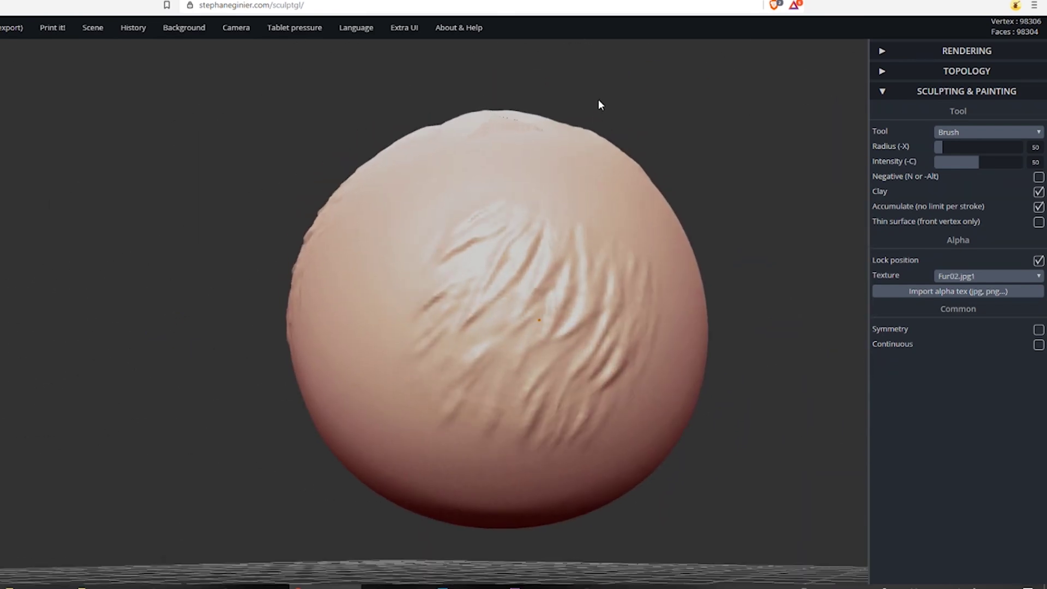
{"action": "left_click_drag", "start_coordinate": [599, 447], "coordinate": [444, 88]}
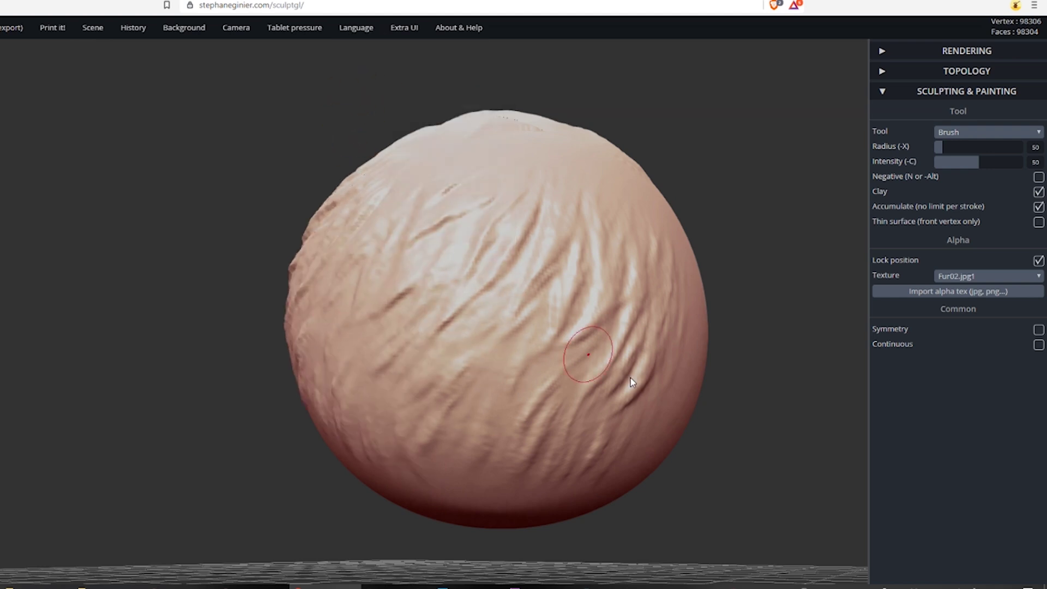
Step: Add Fur02.jpg fur strokes on the sphere's upper surface and check the result
{"action": "mouse_move", "coordinate": [631, 385]}
{"action": "right_mouse_down"}
{"action": "mouse_move", "coordinate": [636, 343]}
{"action": "mouse_move", "coordinate": [606, 176]}
{"action": "right_mouse_up"}
{"action": "scroll", "coordinate": [605, 176], "scroll_direction": "down", "scroll_amount": 3}
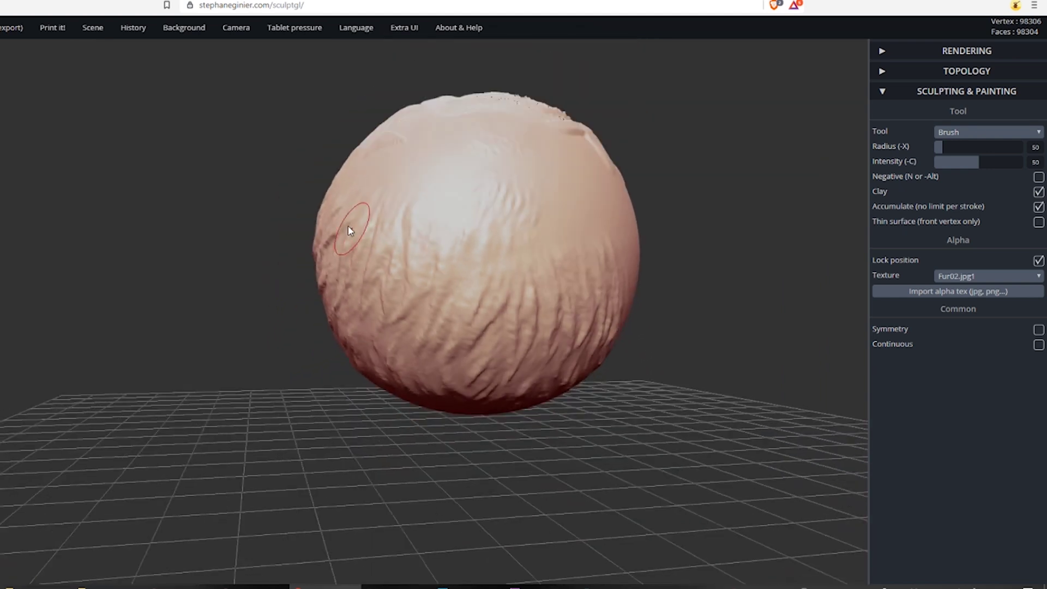
{"action": "scroll", "coordinate": [554, 47], "scroll_direction": "up", "scroll_amount": 2}
{"action": "mouse_move", "coordinate": [415, 136]}
{"action": "right_mouse_down"}
{"action": "mouse_move", "coordinate": [352, 214]}
{"action": "mouse_move", "coordinate": [545, 241]}
{"action": "right_mouse_up"}
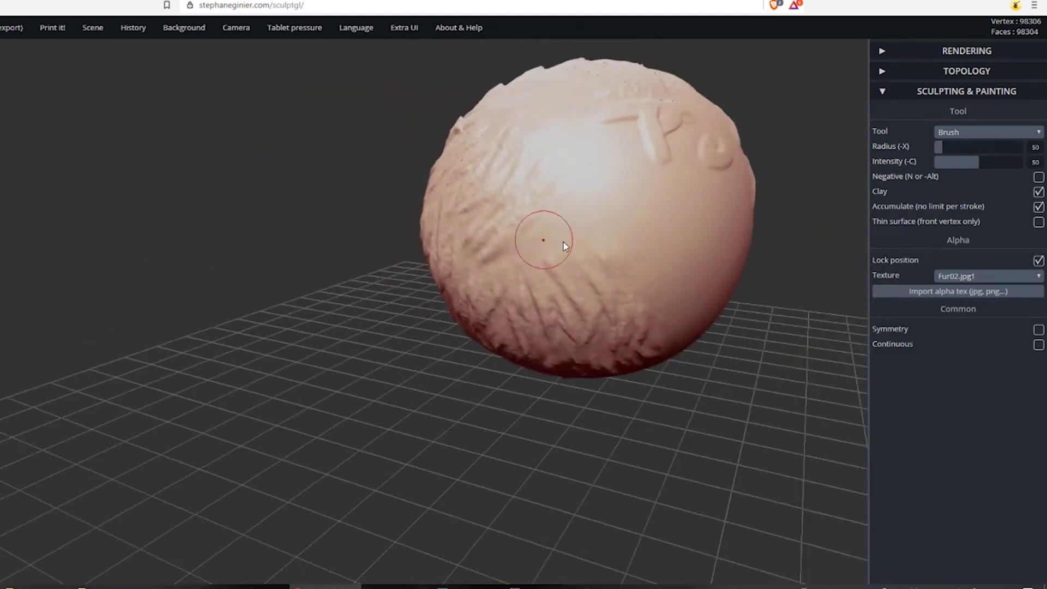
{"action": "mouse_move", "coordinate": [545, 241]}
{"action": "left_mouse_down"}
{"action": "mouse_move", "coordinate": [594, 207]}
{"action": "mouse_move", "coordinate": [572, 170]}
{"action": "left_mouse_up"}
{"action": "right_click_drag", "start_coordinate": [572, 168], "coordinate": [526, 241]}
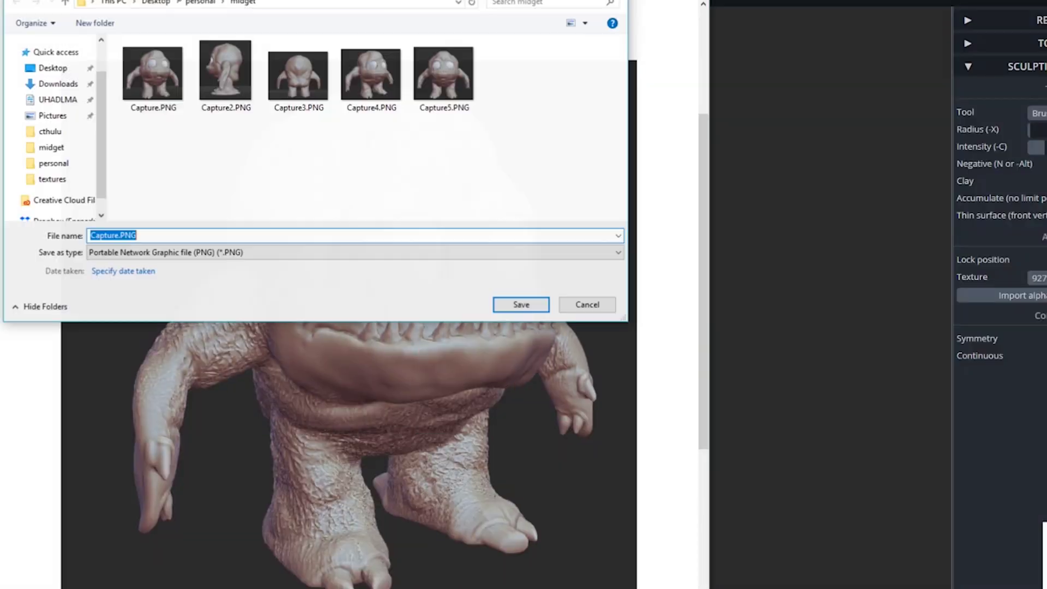
Step: Save the screenshot image as 'hair'
{"action": "type", "text": "hair"}
{"action": "key", "text": "Return"}
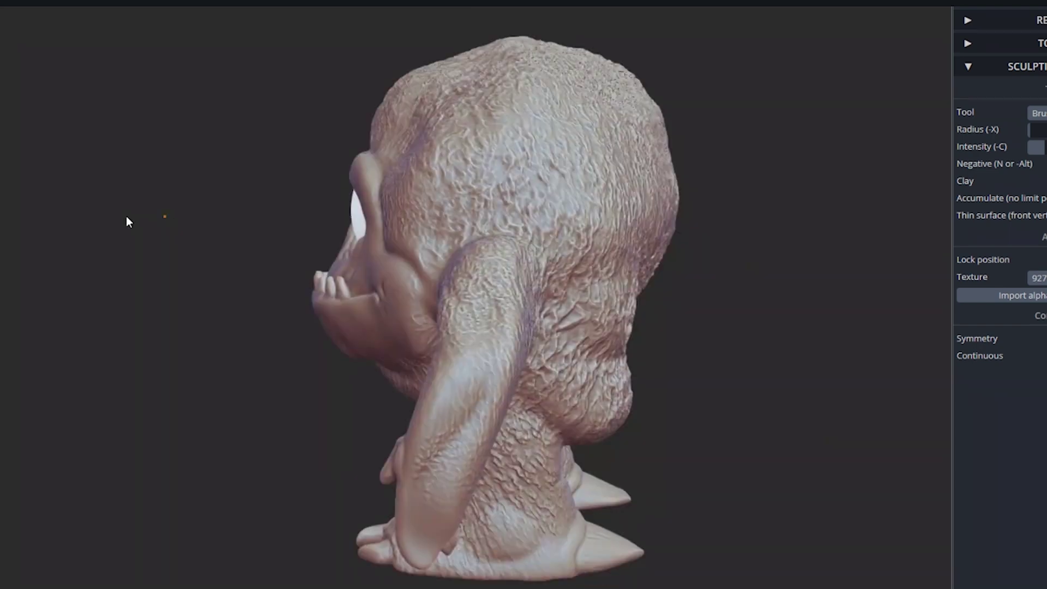
{"action": "mouse_move", "coordinate": [126, 215]}
{"action": "right_mouse_down"}
{"action": "mouse_move", "coordinate": [83, 412]}
{"action": "mouse_move", "coordinate": [697, 267]}
{"action": "right_mouse_up"}
Step: Import the 72437e5a fur image from the alpha folder as the brush alpha
{"action": "left_click", "coordinate": [1039, 278]}
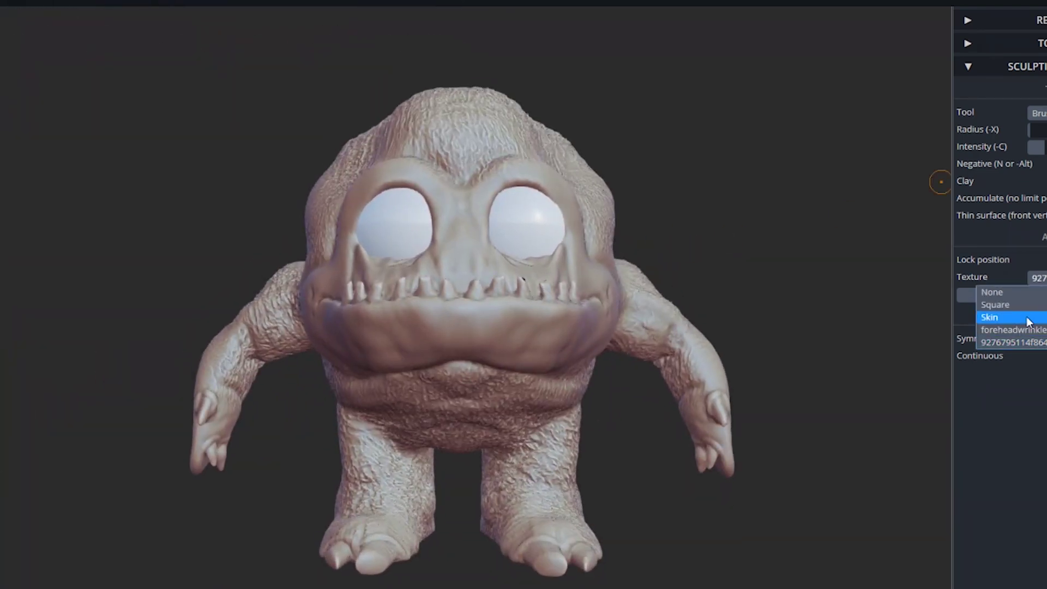
{"action": "left_click", "coordinate": [998, 295]}
{"action": "left_click_drag", "start_coordinate": [511, 271], "coordinate": [783, 427]}
{"action": "left_click", "coordinate": [109, 143]}
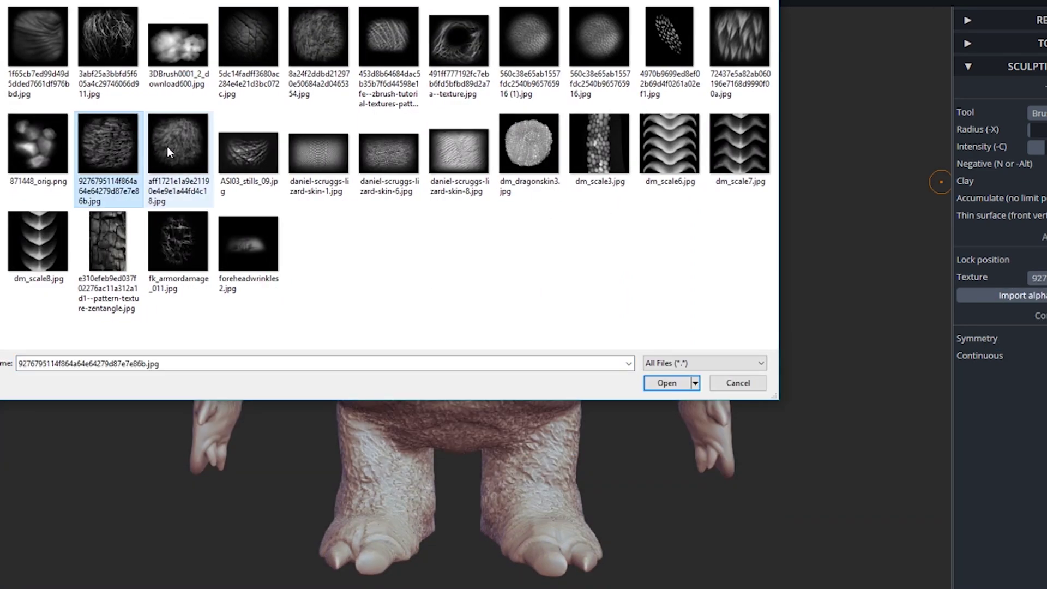
{"action": "left_click", "coordinate": [739, 36]}
{"action": "left_click", "coordinate": [672, 385]}
Step: Orbit around the furred monster to inspect its head, back, legs and arms
{"action": "middle_click_drag", "start_coordinate": [659, 145], "coordinate": [626, 206]}
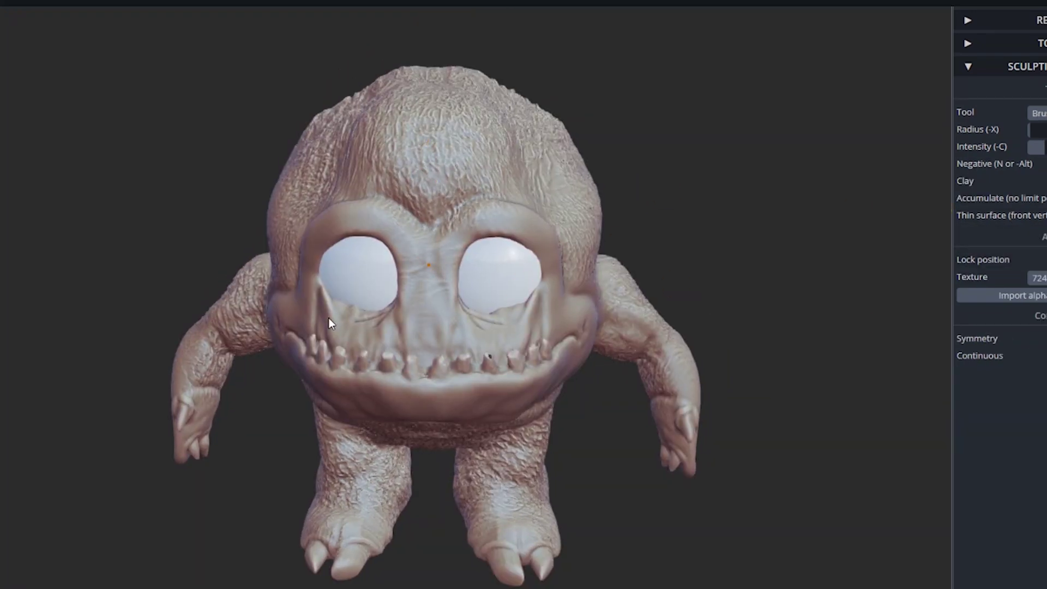
{"action": "left_click_drag", "start_coordinate": [109, 262], "coordinate": [199, 451]}
{"action": "scroll", "coordinate": [77, 280], "scroll_direction": "up", "scroll_amount": 3}
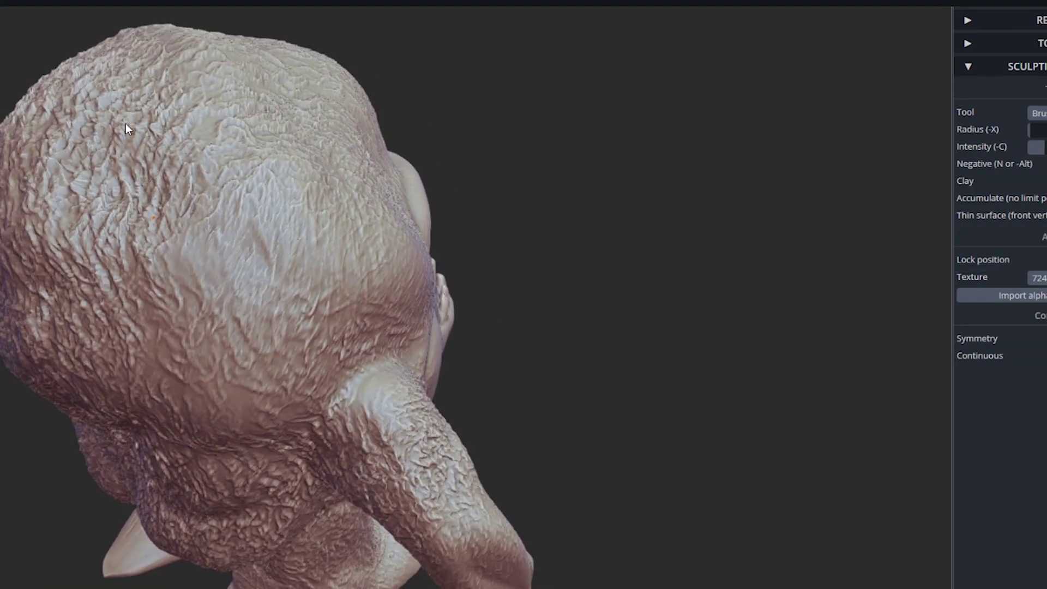
{"action": "left_click_drag", "start_coordinate": [202, 33], "coordinate": [512, 375]}
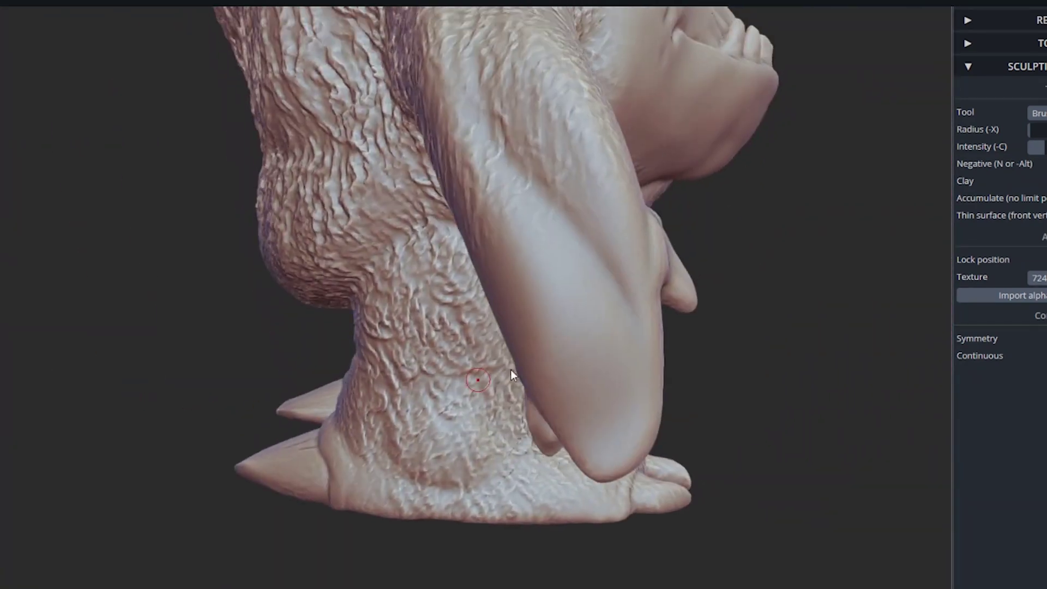
{"action": "left_click_drag", "start_coordinate": [560, 317], "coordinate": [403, 308]}
{"action": "left_click_drag", "start_coordinate": [464, 90], "coordinate": [393, 267]}
{"action": "scroll", "coordinate": [417, 172], "scroll_direction": "up", "scroll_amount": 3}
{"action": "left_click_drag", "start_coordinate": [410, 175], "coordinate": [899, 227]}
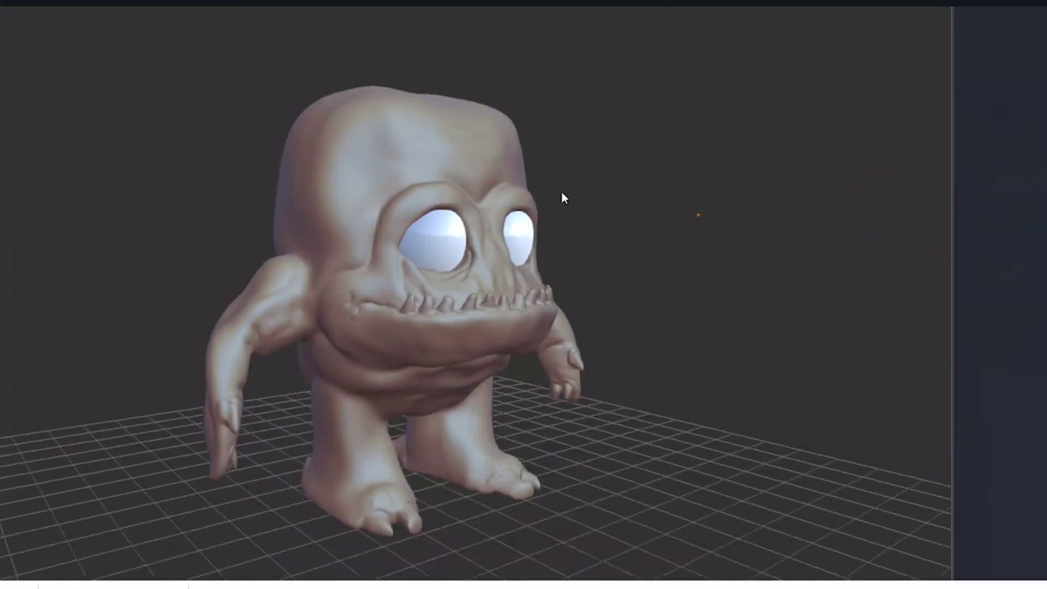
Step: Import the 72437e5a fur alpha for the smooth monster
{"action": "left_click_drag", "start_coordinate": [563, 197], "coordinate": [738, 205]}
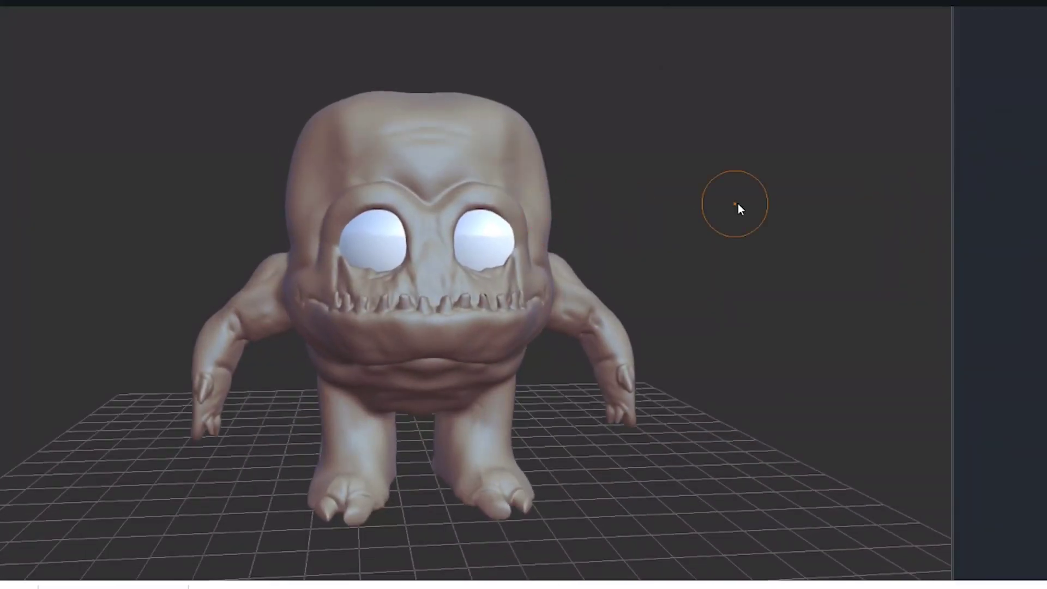
{"action": "left_click", "coordinate": [1039, 279]}
{"action": "left_click", "coordinate": [1039, 294]}
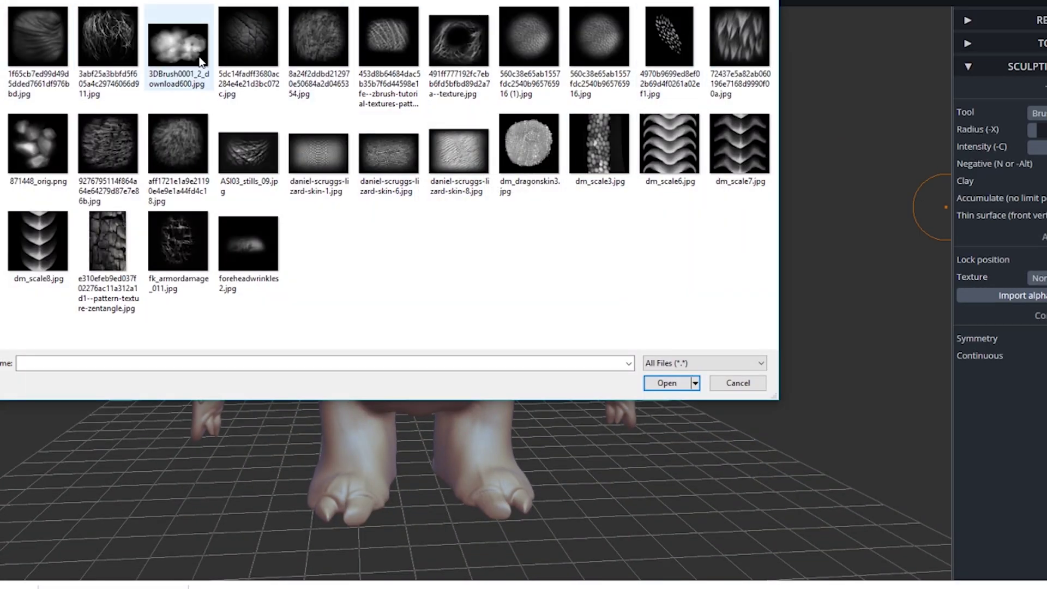
{"action": "left_click", "coordinate": [113, 143]}
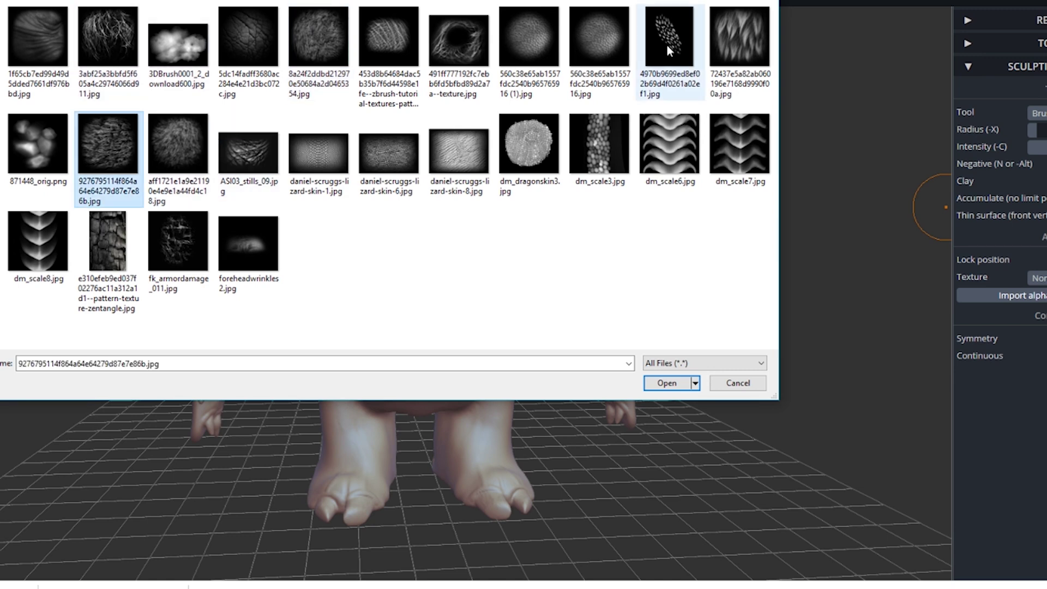
{"action": "left_click", "coordinate": [740, 37]}
{"action": "left_click", "coordinate": [667, 383]}
Step: Sculpt hair strands over the upper back and the forehead
{"action": "mouse_move", "coordinate": [640, 186]}
{"action": "left_mouse_down"}
{"action": "mouse_move", "coordinate": [777, 184]}
{"action": "mouse_move", "coordinate": [1000, 236]}
{"action": "mouse_move", "coordinate": [947, 337]}
{"action": "mouse_move", "coordinate": [463, 323]}
{"action": "mouse_move", "coordinate": [778, 347]}
{"action": "left_mouse_up"}
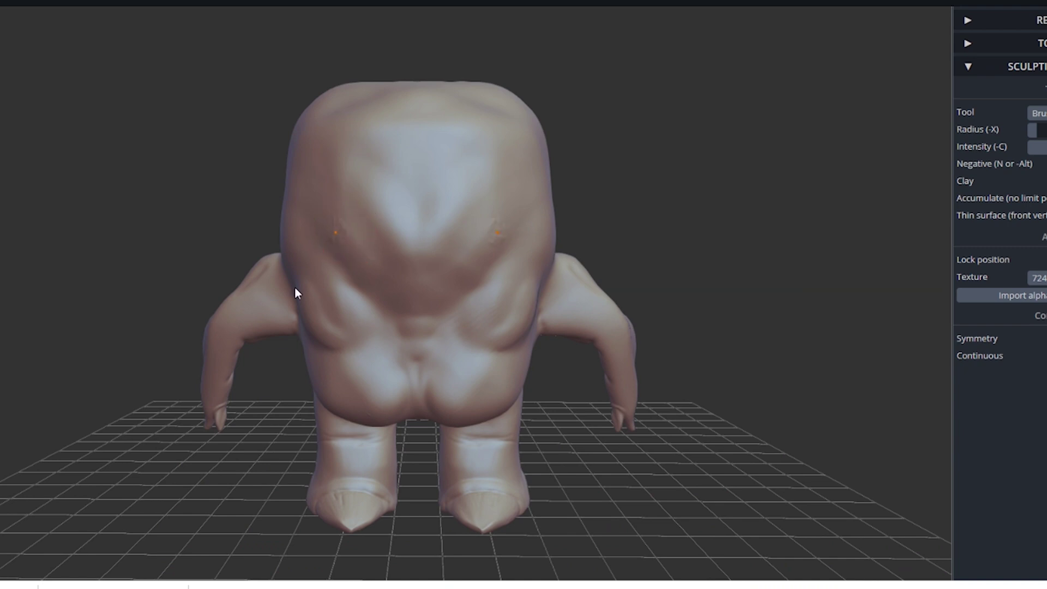
{"action": "mouse_move", "coordinate": [296, 292]}
{"action": "left_mouse_down"}
{"action": "mouse_move", "coordinate": [416, 187]}
{"action": "mouse_move", "coordinate": [334, 105]}
{"action": "mouse_move", "coordinate": [335, 87]}
{"action": "mouse_move", "coordinate": [420, 112]}
{"action": "mouse_move", "coordinate": [435, 205]}
{"action": "mouse_move", "coordinate": [442, 61]}
{"action": "mouse_move", "coordinate": [368, 182]}
{"action": "mouse_move", "coordinate": [429, 177]}
{"action": "mouse_move", "coordinate": [462, 102]}
{"action": "mouse_move", "coordinate": [455, 113]}
{"action": "left_mouse_up"}
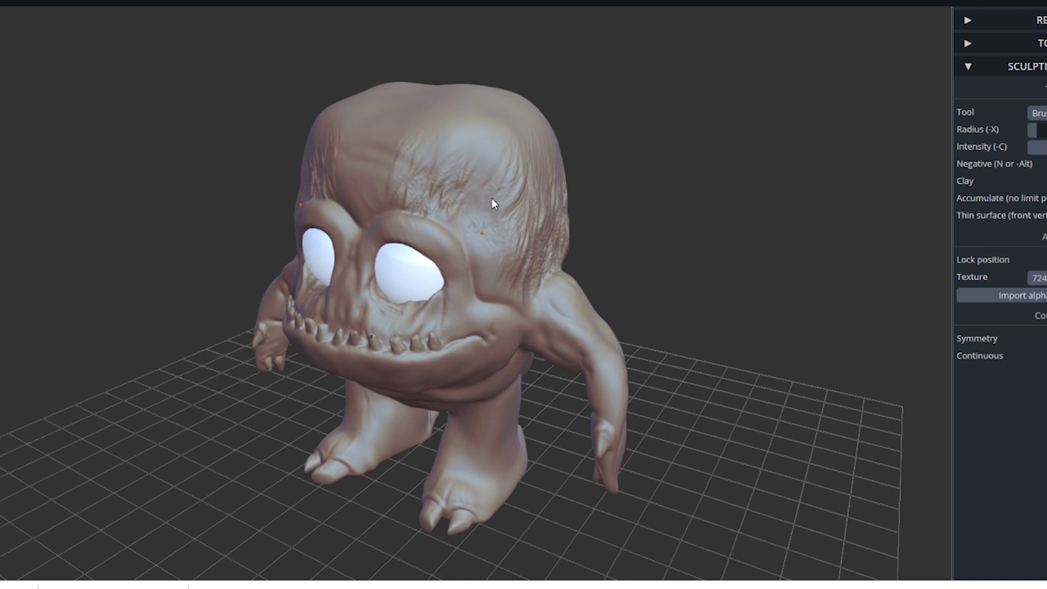
{"action": "left_click_drag", "start_coordinate": [304, 135], "coordinate": [941, 288]}
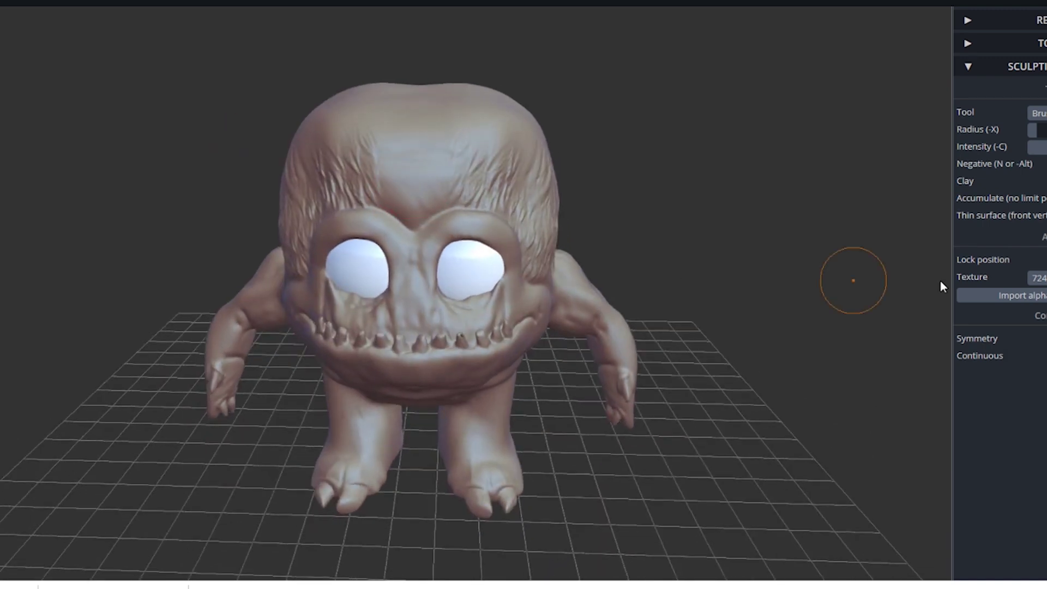
{"action": "left_click_drag", "start_coordinate": [414, 188], "coordinate": [411, 130]}
{"action": "left_click_drag", "start_coordinate": [372, 163], "coordinate": [372, 132]}
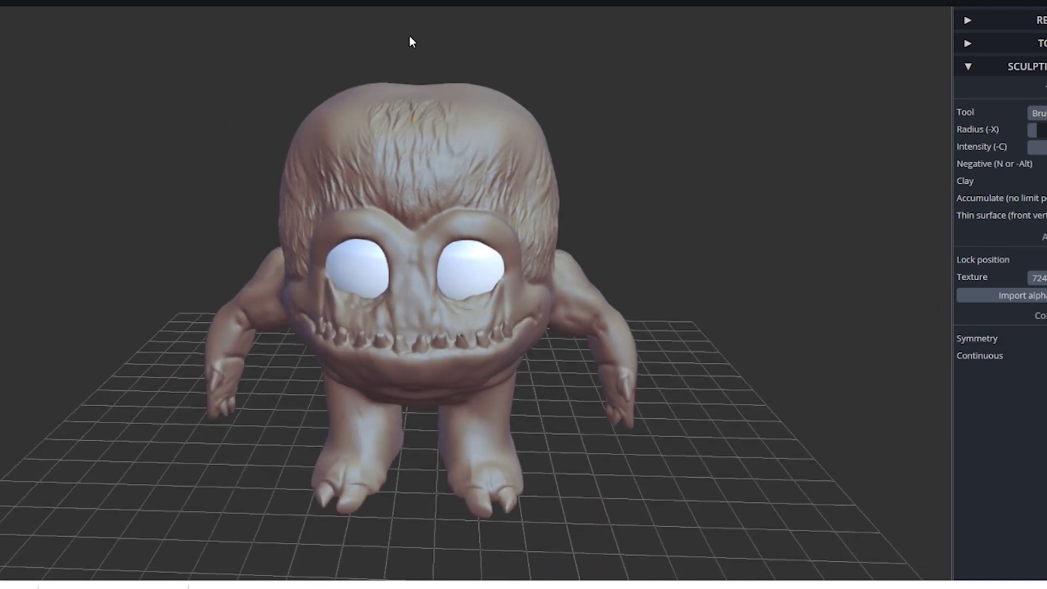
Step: Cover the crown of the head with fur strands from several top-down angles
{"action": "mouse_move", "coordinate": [409, 35]}
{"action": "left_mouse_down"}
{"action": "mouse_move", "coordinate": [303, 188]}
{"action": "mouse_move", "coordinate": [384, 153]}
{"action": "mouse_move", "coordinate": [366, 77]}
{"action": "mouse_move", "coordinate": [437, 182]}
{"action": "left_mouse_up"}
{"action": "right_click_drag", "start_coordinate": [437, 183], "coordinate": [404, 278]}
{"action": "left_click_drag", "start_coordinate": [404, 279], "coordinate": [437, 256]}
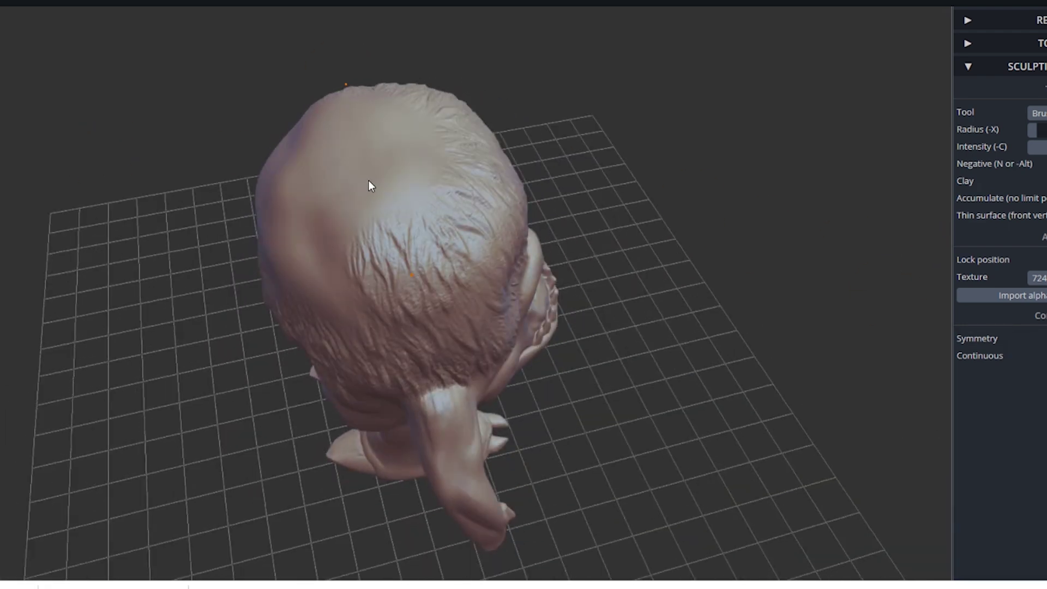
{"action": "right_click_drag", "start_coordinate": [369, 180], "coordinate": [435, 266]}
{"action": "left_click_drag", "start_coordinate": [435, 267], "coordinate": [414, 207]}
{"action": "left_click_drag", "start_coordinate": [413, 162], "coordinate": [328, 244]}
{"action": "right_click_drag", "start_coordinate": [329, 244], "coordinate": [423, 251]}
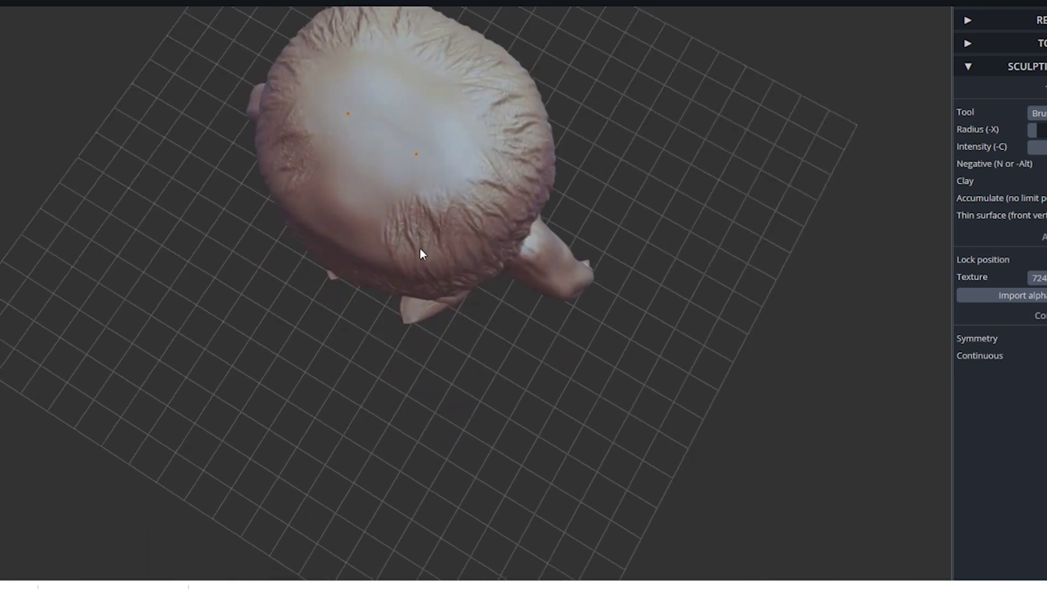
{"action": "mouse_move", "coordinate": [423, 251]}
{"action": "left_mouse_down"}
{"action": "mouse_move", "coordinate": [334, 89]}
{"action": "mouse_move", "coordinate": [472, 194]}
{"action": "mouse_move", "coordinate": [252, 116]}
{"action": "mouse_move", "coordinate": [294, 130]}
{"action": "left_mouse_up"}
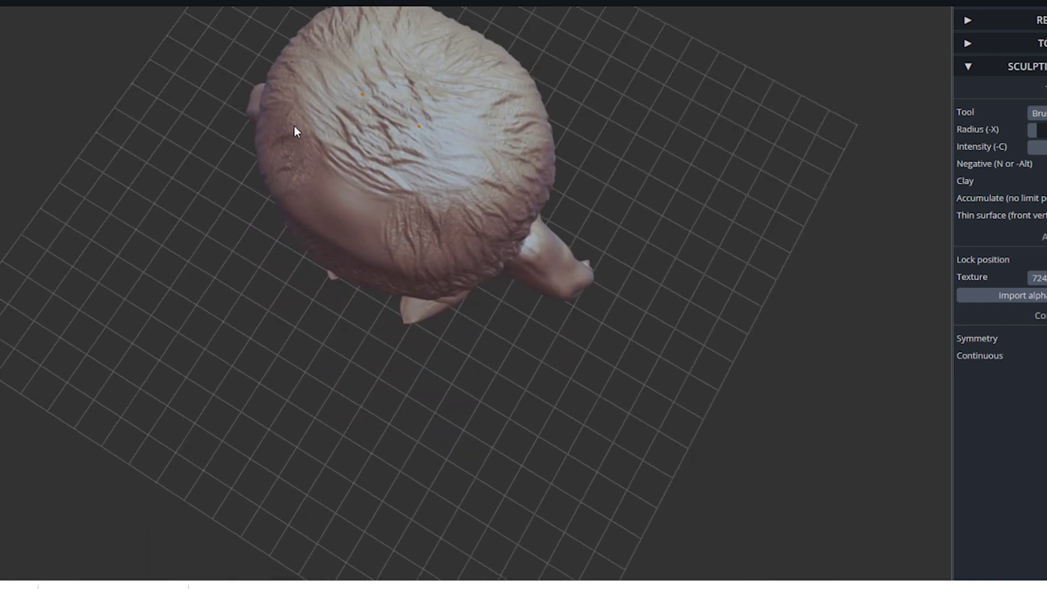
{"action": "mouse_move", "coordinate": [289, 133]}
{"action": "right_mouse_down"}
{"action": "mouse_move", "coordinate": [350, 211]}
{"action": "mouse_move", "coordinate": [944, 231]}
{"action": "right_mouse_up"}
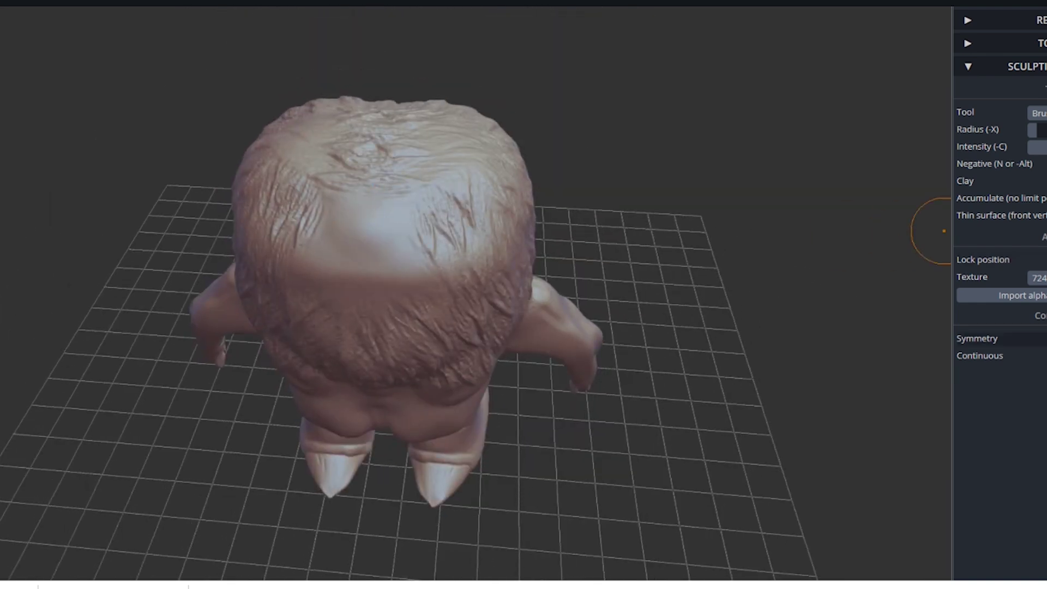
{"action": "left_click_drag", "start_coordinate": [362, 237], "coordinate": [367, 105]}
Step: Add hair strands to the belly and the lower back
{"action": "mouse_move", "coordinate": [366, 105]}
{"action": "right_mouse_down"}
{"action": "mouse_move", "coordinate": [256, 335]}
{"action": "mouse_move", "coordinate": [787, 404]}
{"action": "mouse_move", "coordinate": [18, 285]}
{"action": "right_mouse_up"}
{"action": "scroll", "coordinate": [276, 286], "scroll_direction": "down", "scroll_amount": 3}
{"action": "right_click_drag", "start_coordinate": [277, 287], "coordinate": [349, 308]}
{"action": "scroll", "coordinate": [275, 242], "scroll_direction": "up", "scroll_amount": 5}
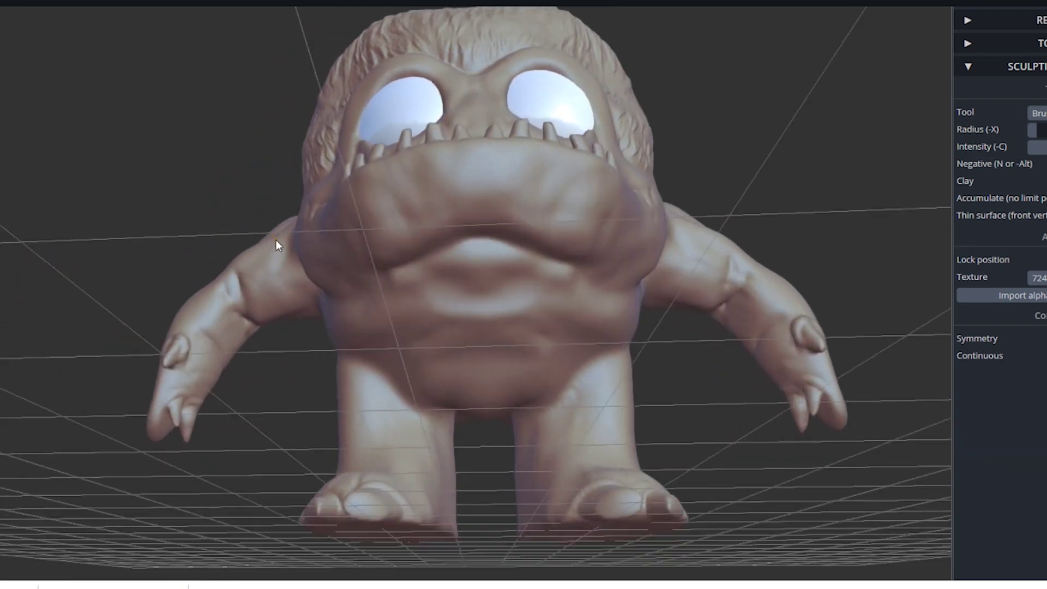
{"action": "right_click_drag", "start_coordinate": [276, 240], "coordinate": [496, 323]}
{"action": "mouse_move", "coordinate": [496, 323]}
{"action": "left_mouse_down"}
{"action": "mouse_move", "coordinate": [483, 234]}
{"action": "mouse_move", "coordinate": [454, 378]}
{"action": "left_mouse_up"}
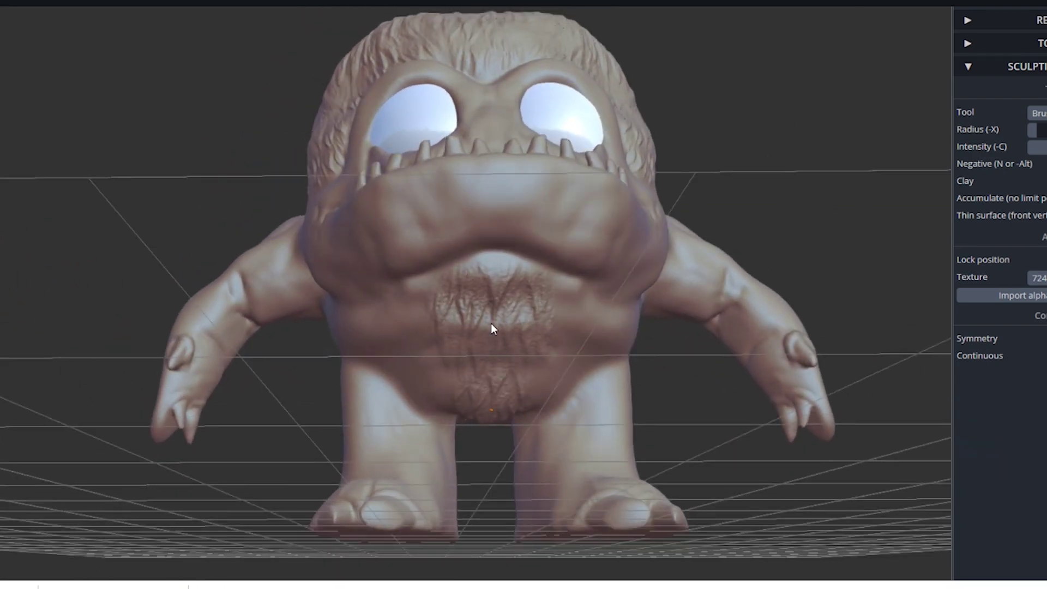
{"action": "scroll", "coordinate": [336, 437], "scroll_direction": "down", "scroll_amount": 3}
{"action": "mouse_move", "coordinate": [336, 437]}
{"action": "right_mouse_down"}
{"action": "mouse_move", "coordinate": [407, 453]}
{"action": "mouse_move", "coordinate": [400, 332]}
{"action": "right_mouse_up"}
{"action": "mouse_move", "coordinate": [400, 331]}
{"action": "left_mouse_down"}
{"action": "mouse_move", "coordinate": [355, 281]}
{"action": "mouse_move", "coordinate": [384, 247]}
{"action": "mouse_move", "coordinate": [411, 288]}
{"action": "mouse_move", "coordinate": [401, 268]}
{"action": "left_mouse_up"}
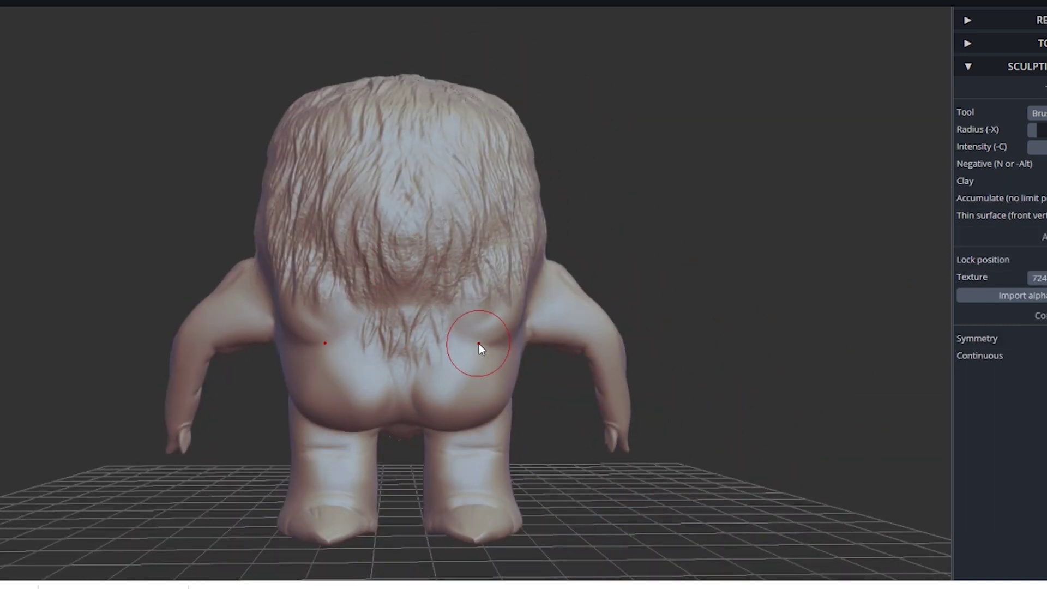
Step: Stroke clumpy fur strands across the creature's lower back
{"action": "mouse_move", "coordinate": [479, 343]}
{"action": "left_mouse_down"}
{"action": "mouse_move", "coordinate": [449, 270]}
{"action": "mouse_move", "coordinate": [455, 252]}
{"action": "mouse_move", "coordinate": [483, 367]}
{"action": "mouse_move", "coordinate": [456, 296]}
{"action": "mouse_move", "coordinate": [469, 273]}
{"action": "left_mouse_up"}
{"action": "mouse_move", "coordinate": [470, 273]}
{"action": "right_mouse_down"}
{"action": "mouse_move", "coordinate": [397, 406]}
{"action": "mouse_move", "coordinate": [323, 322]}
{"action": "right_mouse_up"}
{"action": "mouse_move", "coordinate": [324, 321]}
{"action": "left_mouse_down"}
{"action": "mouse_move", "coordinate": [317, 221]}
{"action": "mouse_move", "coordinate": [389, 439]}
{"action": "left_mouse_up"}
{"action": "mouse_move", "coordinate": [389, 439]}
{"action": "right_mouse_down"}
{"action": "mouse_move", "coordinate": [675, 507]}
{"action": "mouse_move", "coordinate": [310, 246]}
{"action": "right_mouse_up"}
{"action": "left_click_drag", "start_coordinate": [311, 245], "coordinate": [353, 253]}
{"action": "right_click_drag", "start_coordinate": [353, 252], "coordinate": [257, 187]}
Step: Add fur strokes and ridges along the arm, checking it from several angles
{"action": "left_click_drag", "start_coordinate": [256, 187], "coordinate": [171, 228]}
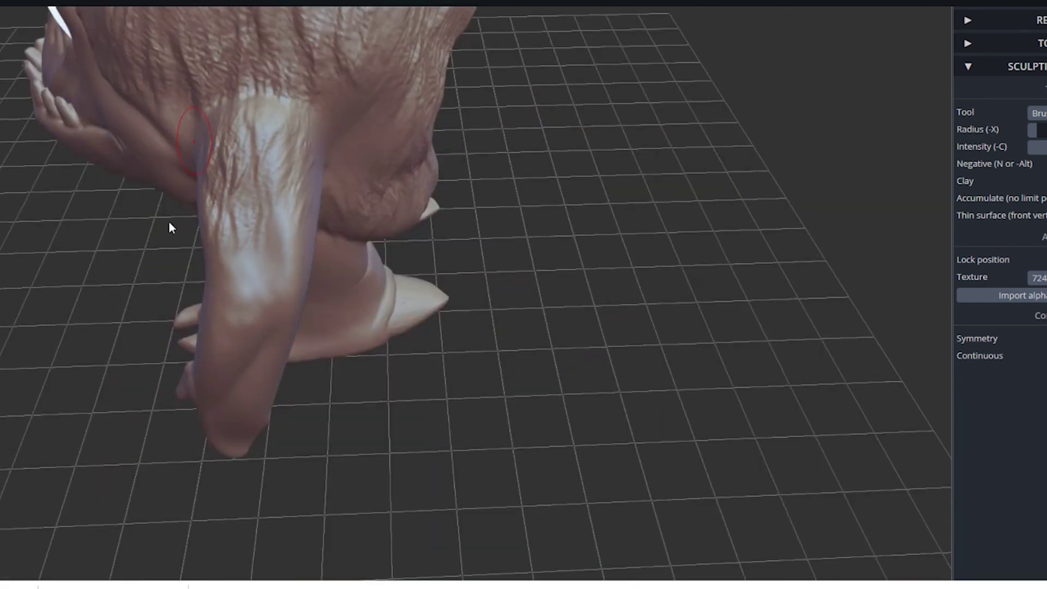
{"action": "right_click_drag", "start_coordinate": [169, 224], "coordinate": [288, 260]}
{"action": "left_click_drag", "start_coordinate": [288, 261], "coordinate": [265, 165]}
{"action": "right_click_drag", "start_coordinate": [265, 165], "coordinate": [270, 230]}
{"action": "left_click_drag", "start_coordinate": [270, 230], "coordinate": [194, 138]}
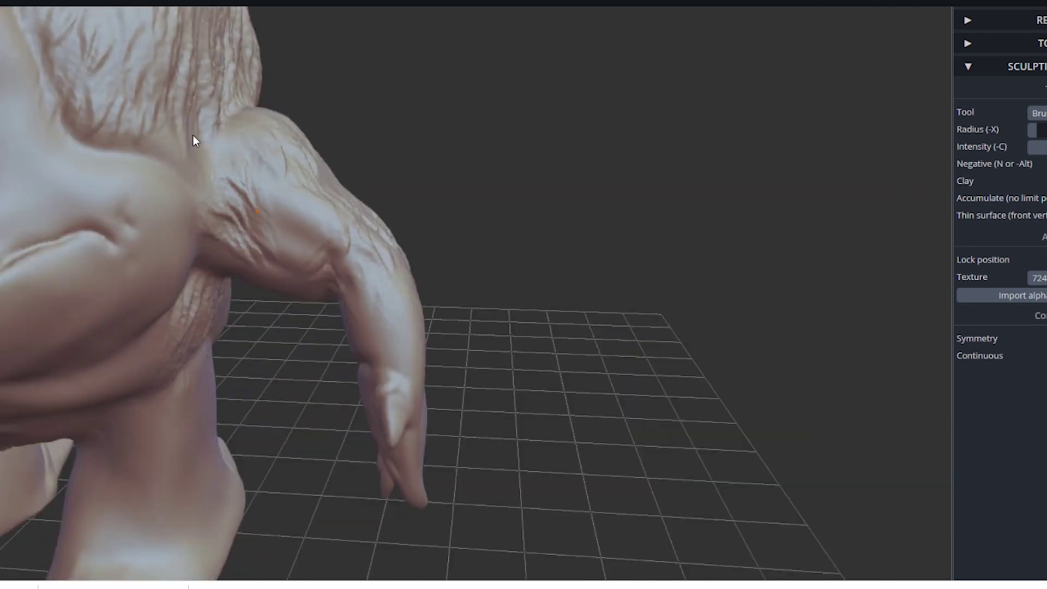
{"action": "right_click_drag", "start_coordinate": [253, 196], "coordinate": [404, 284]}
{"action": "right_click_drag", "start_coordinate": [290, 226], "coordinate": [263, 404]}
{"action": "mouse_move", "coordinate": [275, 283]}
{"action": "left_mouse_down"}
{"action": "mouse_move", "coordinate": [269, 439]}
{"action": "mouse_move", "coordinate": [287, 363]}
{"action": "mouse_move", "coordinate": [257, 285]}
{"action": "left_mouse_up"}
Step: Stroke fur over the smooth neck and down the leg to the foot
{"action": "mouse_move", "coordinate": [257, 284]}
{"action": "right_mouse_down"}
{"action": "mouse_move", "coordinate": [273, 367]}
{"action": "mouse_move", "coordinate": [535, 435]}
{"action": "mouse_move", "coordinate": [605, 357]}
{"action": "mouse_move", "coordinate": [617, 427]}
{"action": "mouse_move", "coordinate": [311, 289]}
{"action": "right_mouse_up"}
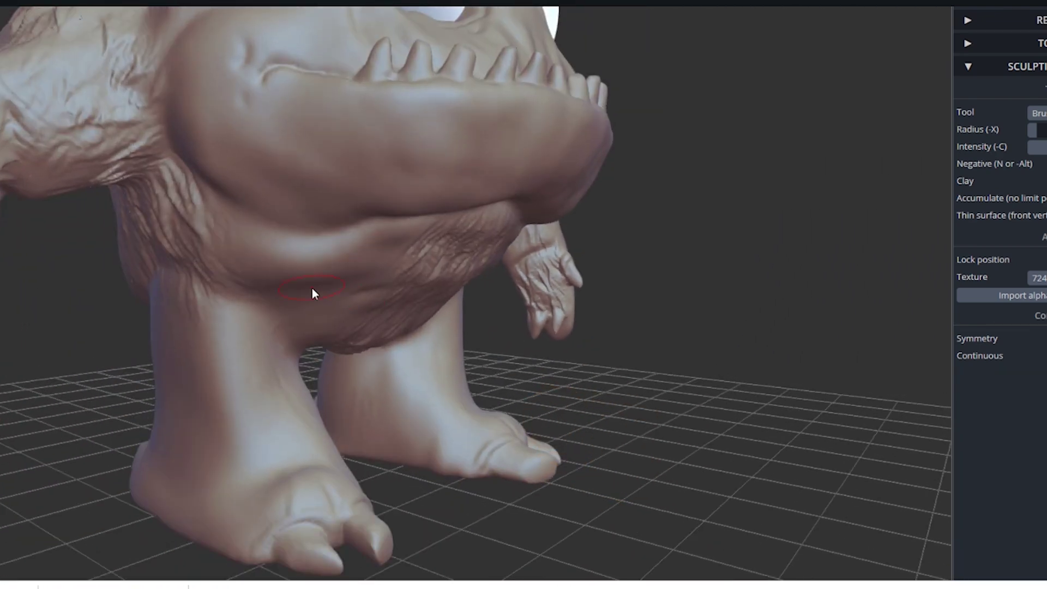
{"action": "right_click_drag", "start_coordinate": [355, 199], "coordinate": [568, 261]}
{"action": "key", "text": "ctrl"}
{"action": "mouse_move", "coordinate": [597, 330]}
{"action": "right_mouse_down"}
{"action": "mouse_move", "coordinate": [608, 280]}
{"action": "mouse_move", "coordinate": [239, 393]}
{"action": "right_mouse_up"}
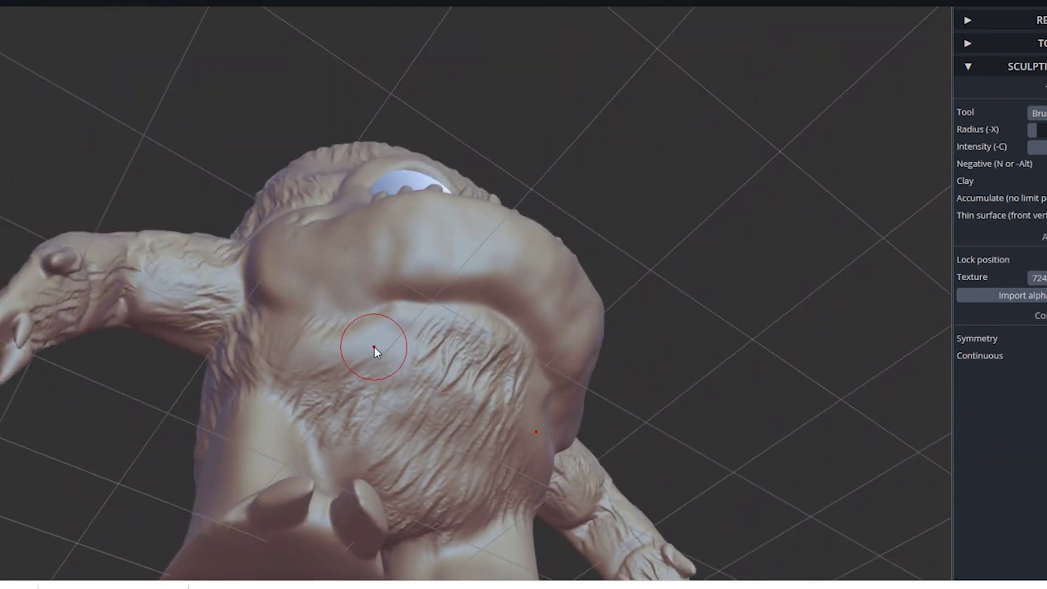
{"action": "right_click_drag", "start_coordinate": [362, 424], "coordinate": [345, 309]}
{"action": "right_click_drag", "start_coordinate": [422, 270], "coordinate": [554, 402]}
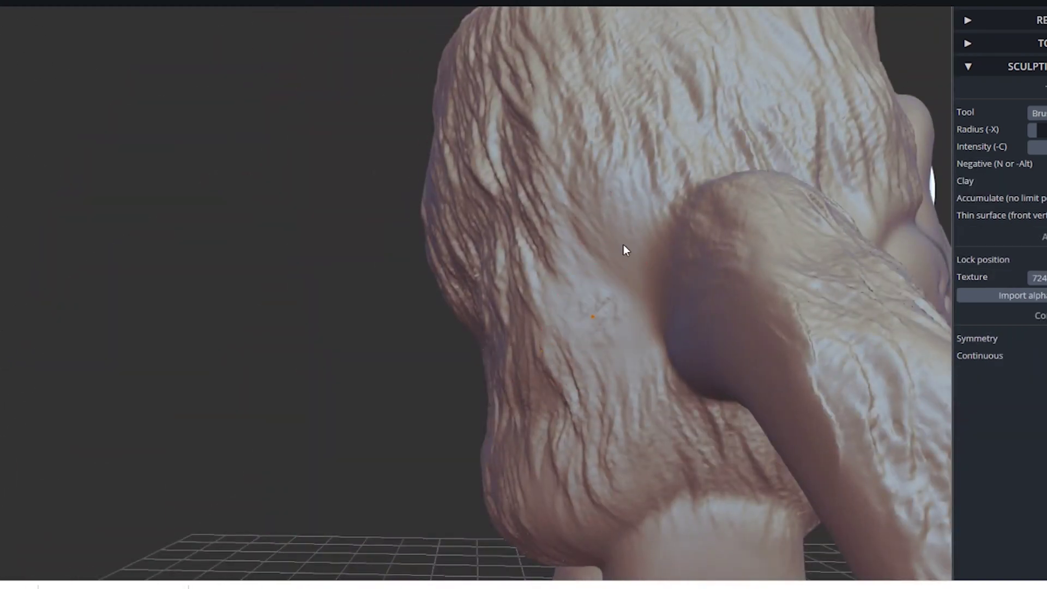
{"action": "right_click_drag", "start_coordinate": [598, 211], "coordinate": [556, 388]}
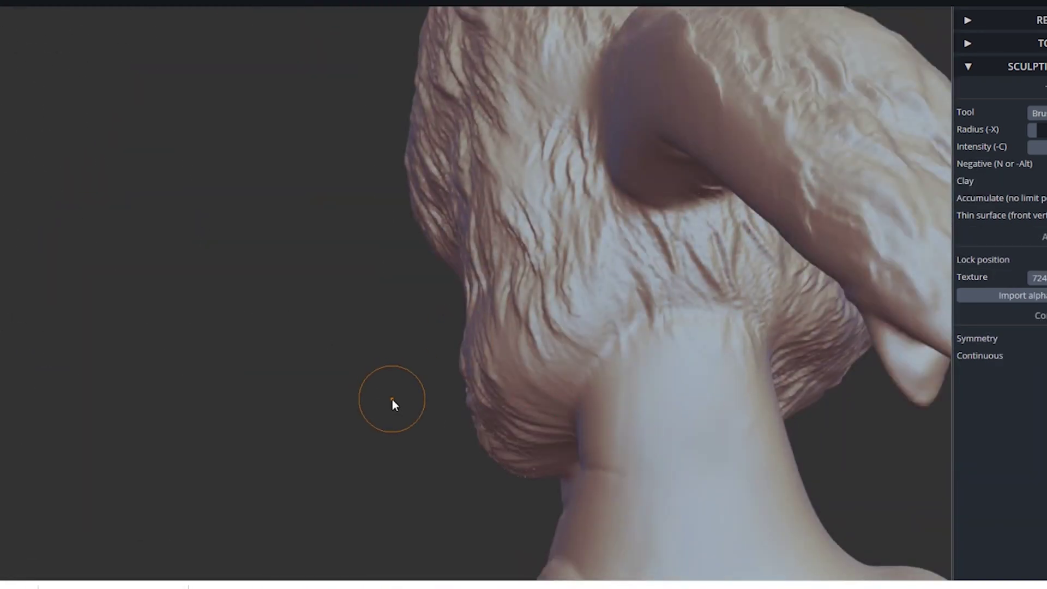
{"action": "right_click_drag", "start_coordinate": [392, 402], "coordinate": [503, 365]}
{"action": "mouse_move", "coordinate": [503, 365]}
{"action": "left_mouse_down"}
{"action": "mouse_move", "coordinate": [504, 204]}
{"action": "mouse_move", "coordinate": [480, 170]}
{"action": "left_mouse_up"}
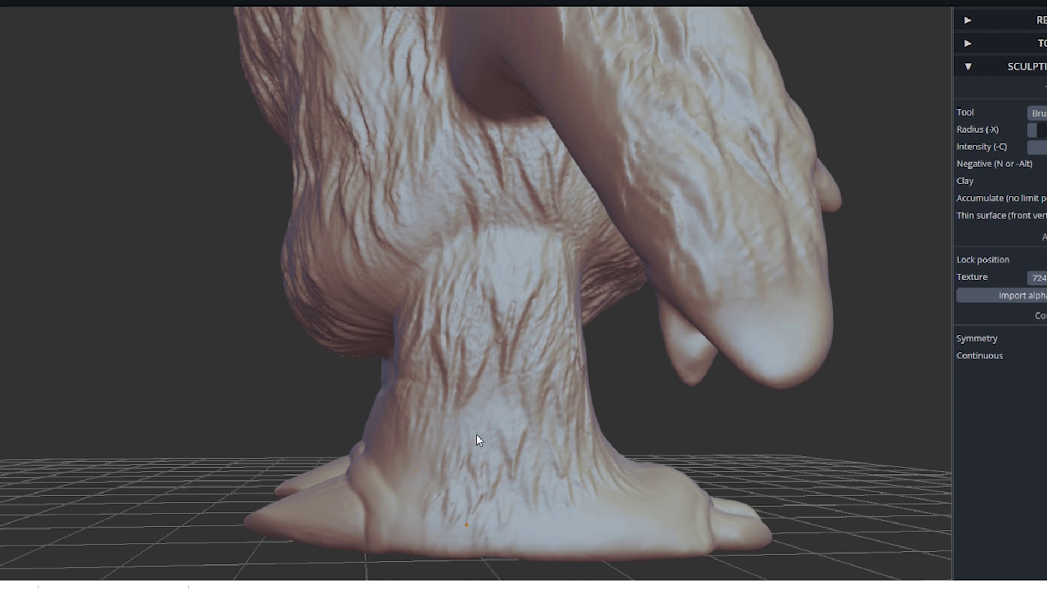
{"action": "left_click_drag", "start_coordinate": [476, 440], "coordinate": [612, 550]}
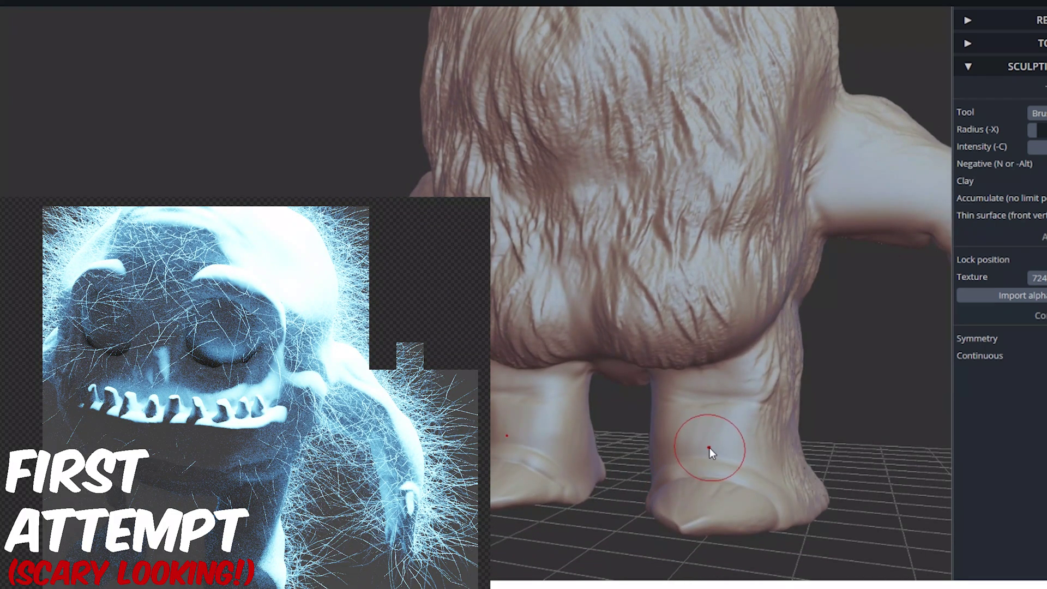
Step: Sculpt mirrored fur strands onto both legs with Symmetry on
{"action": "mouse_move", "coordinate": [717, 384]}
{"action": "left_mouse_down"}
{"action": "mouse_move", "coordinate": [703, 403]}
{"action": "mouse_move", "coordinate": [683, 314]}
{"action": "mouse_move", "coordinate": [705, 442]}
{"action": "mouse_move", "coordinate": [701, 394]}
{"action": "mouse_move", "coordinate": [722, 374]}
{"action": "left_mouse_up"}
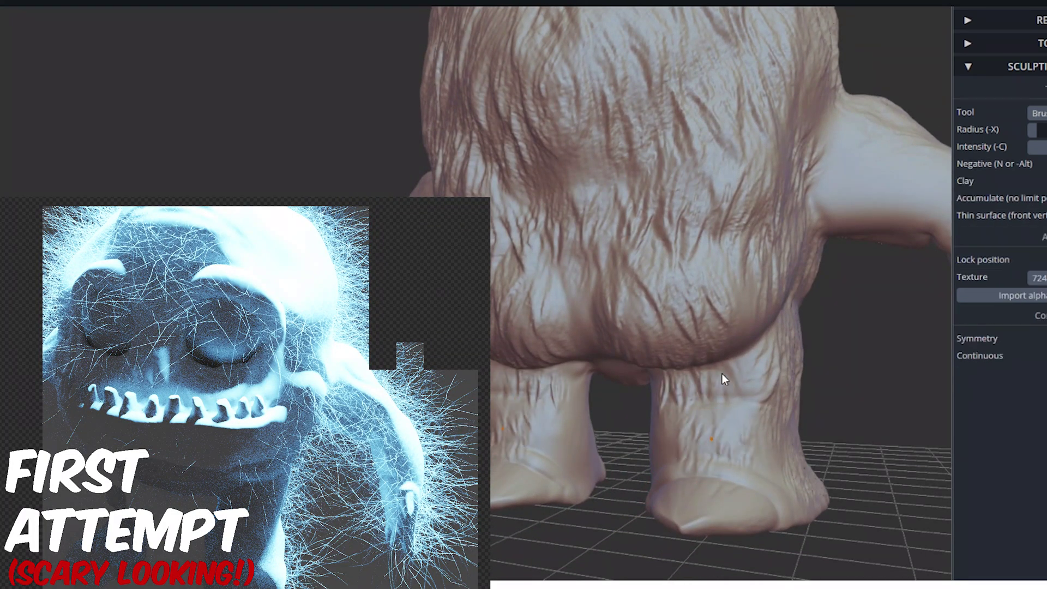
{"action": "scroll", "coordinate": [691, 421], "scroll_direction": "up", "scroll_amount": 3}
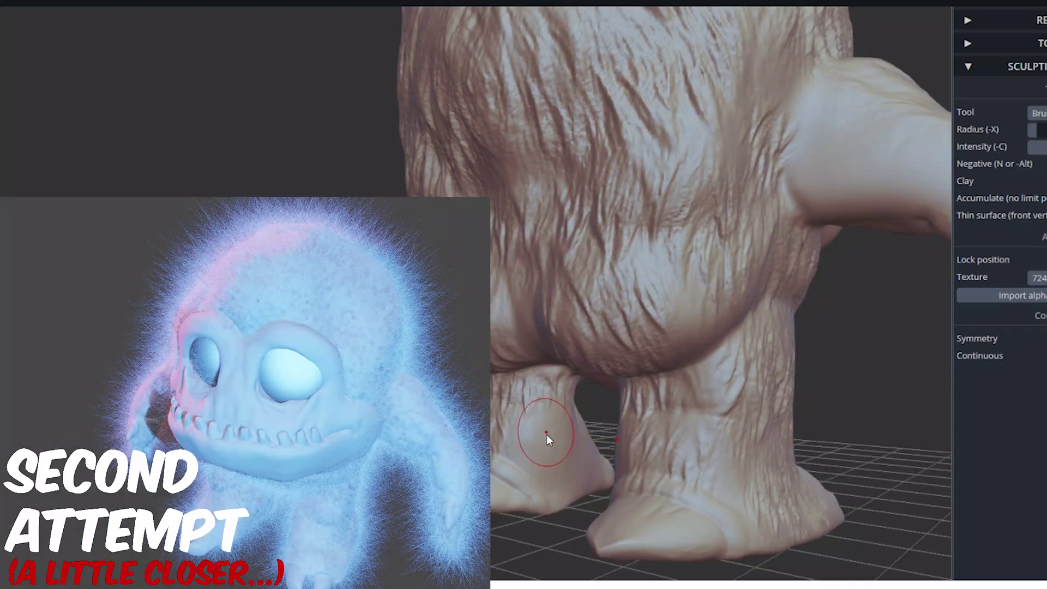
{"action": "right_click_drag", "start_coordinate": [557, 409], "coordinate": [665, 414]}
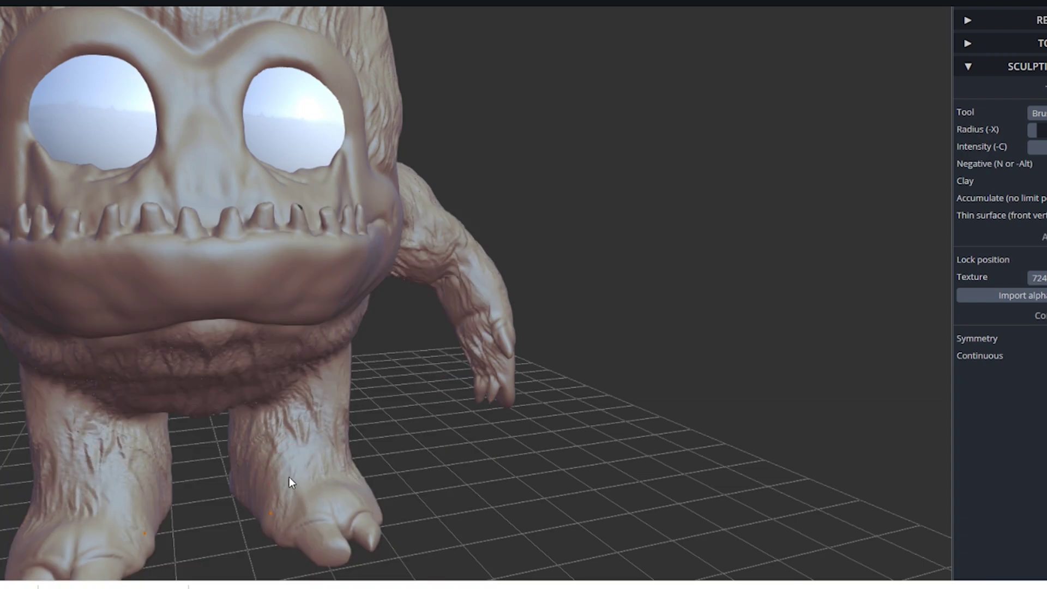
{"action": "right_click_drag", "start_coordinate": [289, 477], "coordinate": [528, 326]}
{"action": "right_click_drag", "start_coordinate": [696, 315], "coordinate": [604, 313]}
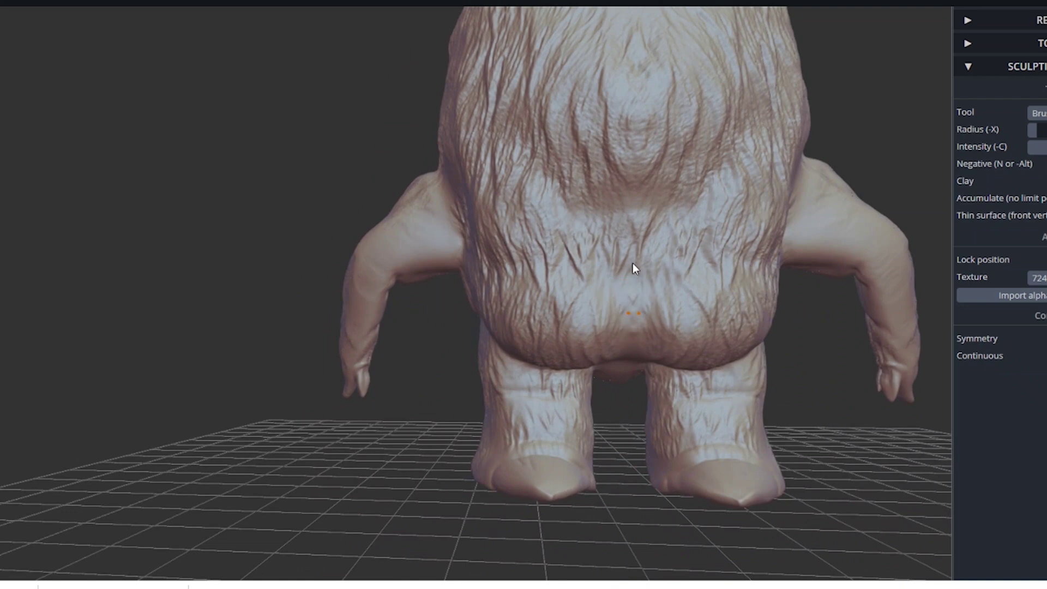
Step: Orbit from back, underside and front to inspect the fully furred model
{"action": "right_click_drag", "start_coordinate": [626, 255], "coordinate": [936, 327]}
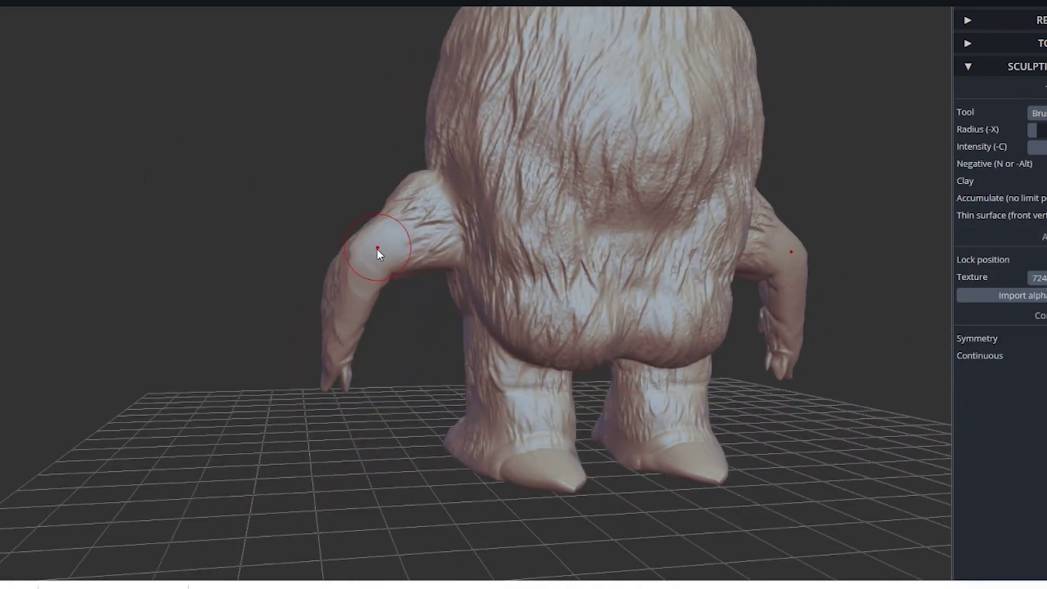
{"action": "right_click_drag", "start_coordinate": [365, 314], "coordinate": [416, 272]}
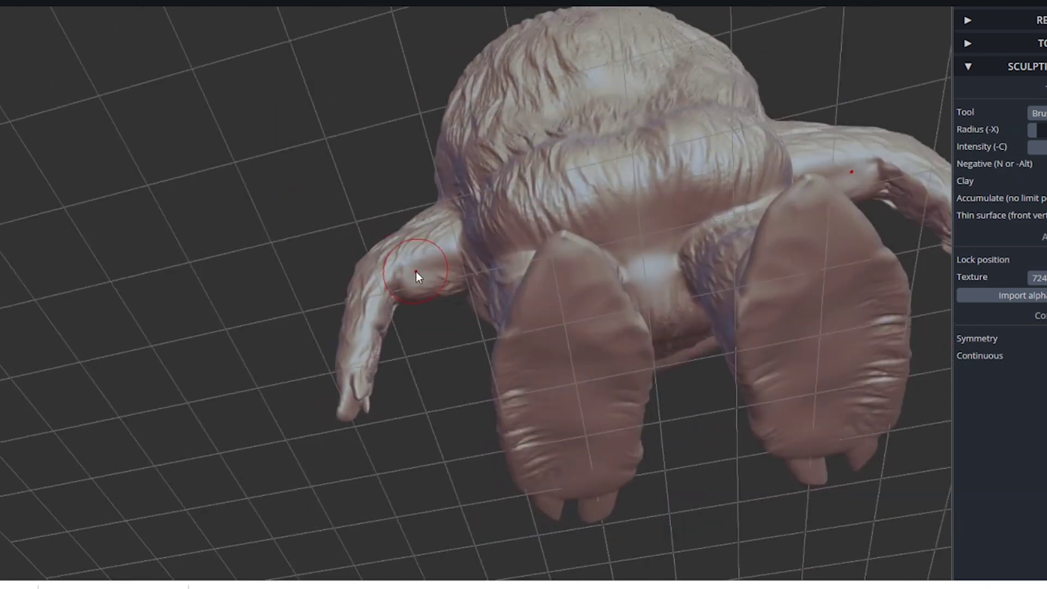
{"action": "right_click_drag", "start_coordinate": [462, 247], "coordinate": [368, 393]}
{"action": "scroll", "coordinate": [368, 392], "scroll_direction": "up", "scroll_amount": 3}
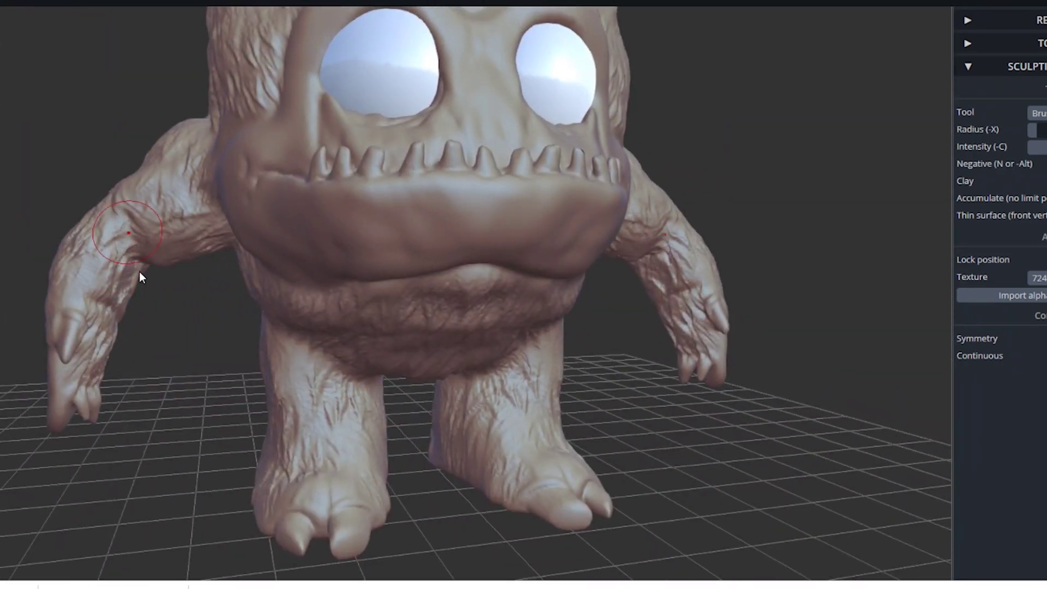
{"action": "right_click_drag", "start_coordinate": [139, 273], "coordinate": [372, 331]}
{"action": "right_click_drag", "start_coordinate": [276, 352], "coordinate": [927, 338]}
Step: With the Move tool, push the top of the head down into a flatter dome
{"action": "left_click", "coordinate": [1038, 241]}
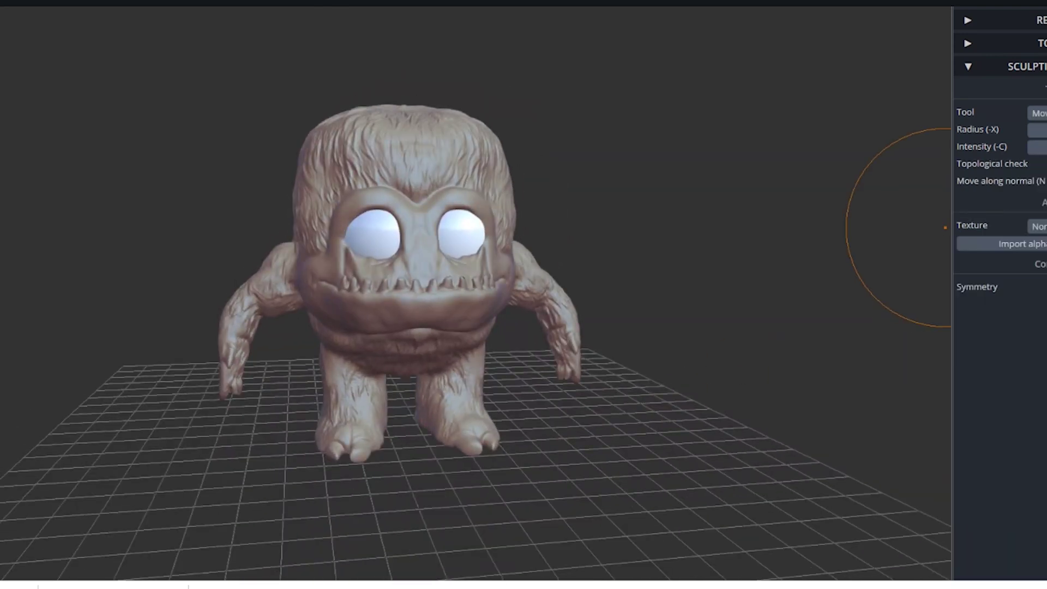
{"action": "scroll", "coordinate": [306, 169], "scroll_direction": "up", "scroll_amount": 2}
{"action": "left_click_drag", "start_coordinate": [327, 180], "coordinate": [325, 148]}
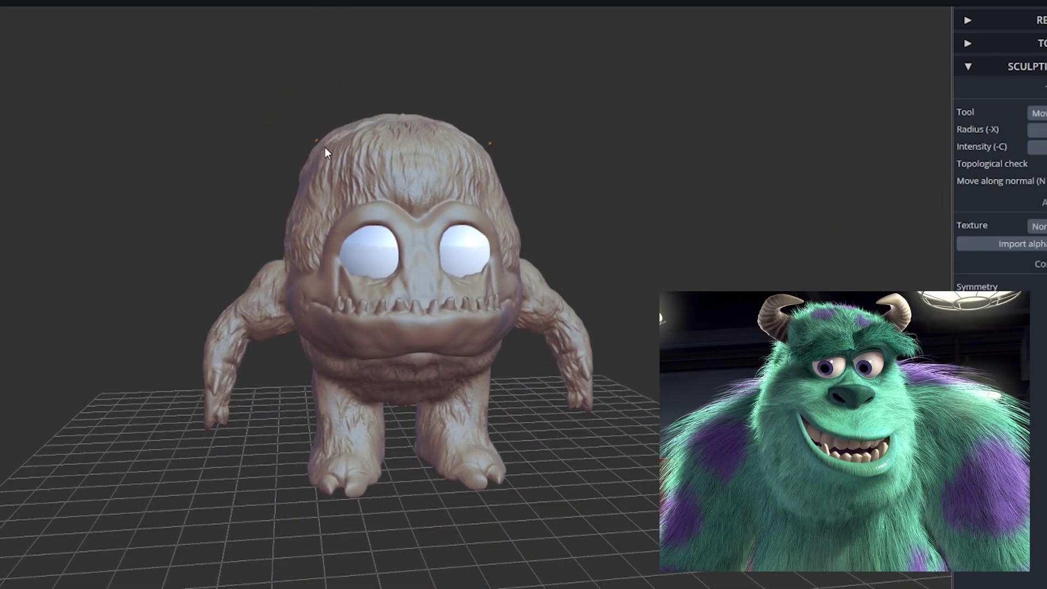
{"action": "mouse_move", "coordinate": [323, 146]}
{"action": "right_mouse_down"}
{"action": "mouse_move", "coordinate": [289, 203]}
{"action": "mouse_move", "coordinate": [310, 166]}
{"action": "mouse_move", "coordinate": [312, 260]}
{"action": "right_mouse_up"}
{"action": "mouse_move", "coordinate": [368, 159]}
{"action": "left_mouse_down"}
{"action": "mouse_move", "coordinate": [312, 197]}
{"action": "mouse_move", "coordinate": [313, 210]}
{"action": "mouse_move", "coordinate": [328, 214]}
{"action": "left_mouse_up"}
Step: Check the lowered head from the rear and front, then switch to Transform
{"action": "right_click_drag", "start_coordinate": [329, 214], "coordinate": [612, 207]}
{"action": "scroll", "coordinate": [781, 192], "scroll_direction": "up", "scroll_amount": 2}
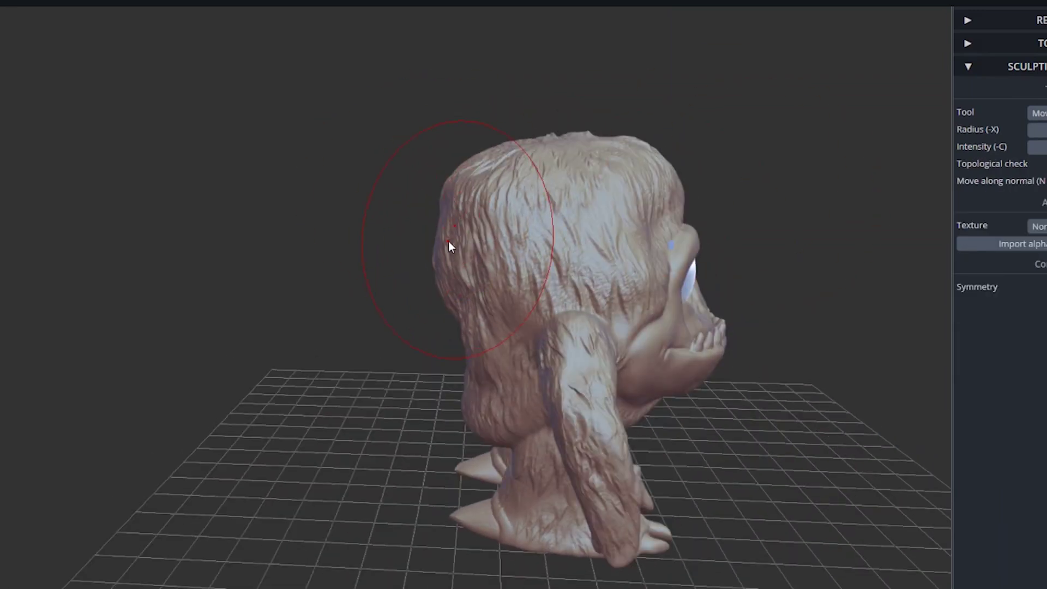
{"action": "right_click_drag", "start_coordinate": [448, 246], "coordinate": [1010, 94]}
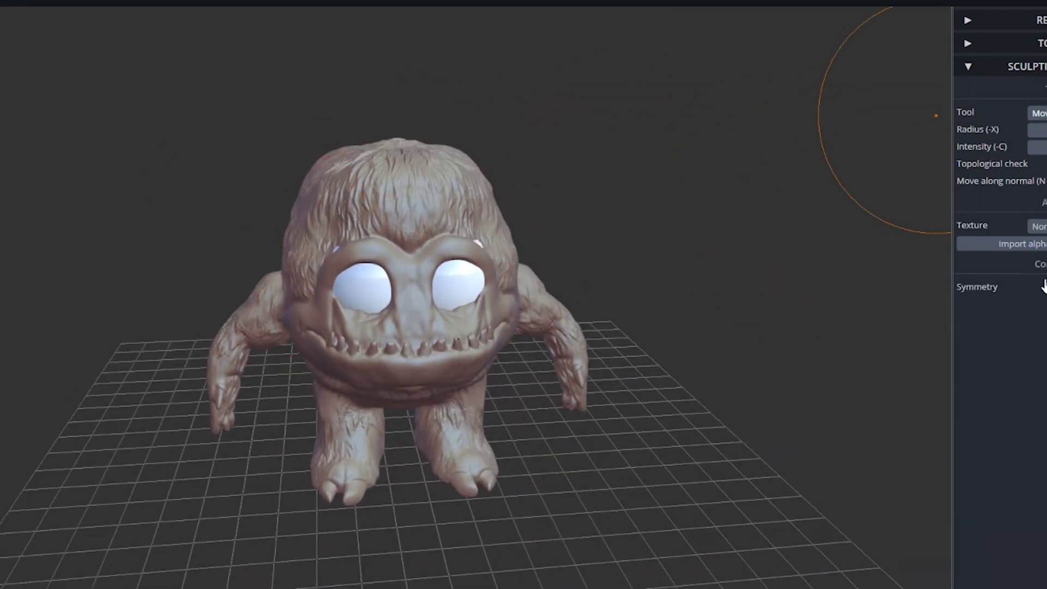
{"action": "key", "text": "e"}
{"action": "left_click", "coordinate": [342, 286]}
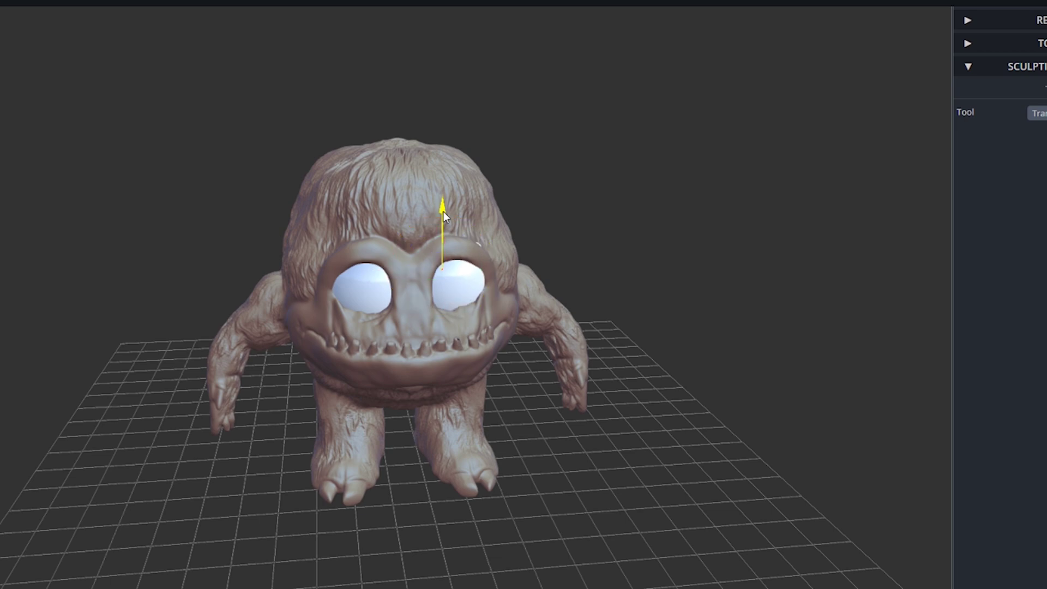
Step: Scale the right eyeball with the Transform gizmo and recentre the front view
{"action": "scroll", "coordinate": [661, 221], "scroll_direction": "up", "scroll_amount": 5}
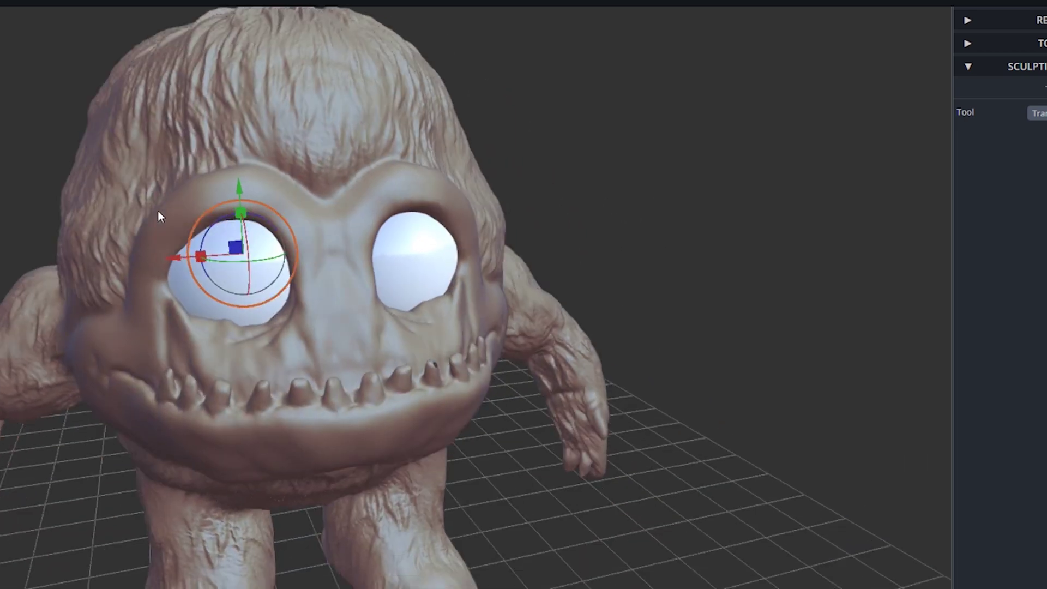
{"action": "right_click_drag", "start_coordinate": [159, 215], "coordinate": [103, 188]}
{"action": "key", "text": "f"}
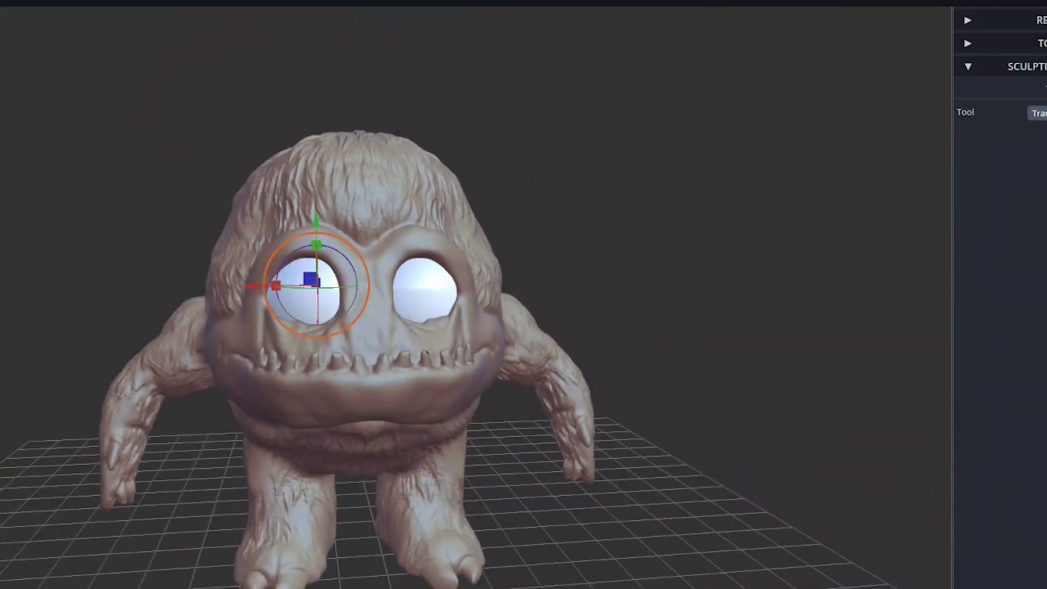
Step: Return to the Brush, turn off Show grid and expand the Rendering panel
{"action": "left_click", "coordinate": [1039, 127]}
{"action": "mouse_move", "coordinate": [784, 321]}
{"action": "right_mouse_down"}
{"action": "mouse_move", "coordinate": [730, 204]}
{"action": "mouse_move", "coordinate": [848, 243]}
{"action": "mouse_move", "coordinate": [789, 250]}
{"action": "mouse_move", "coordinate": [841, 273]}
{"action": "mouse_move", "coordinate": [503, 268]}
{"action": "mouse_move", "coordinate": [750, 171]}
{"action": "mouse_move", "coordinate": [762, 210]}
{"action": "right_mouse_up"}
{"action": "mouse_move", "coordinate": [64, 7]}
{"action": "left_click", "coordinate": [170, 256]}
{"action": "left_click", "coordinate": [993, 20]}
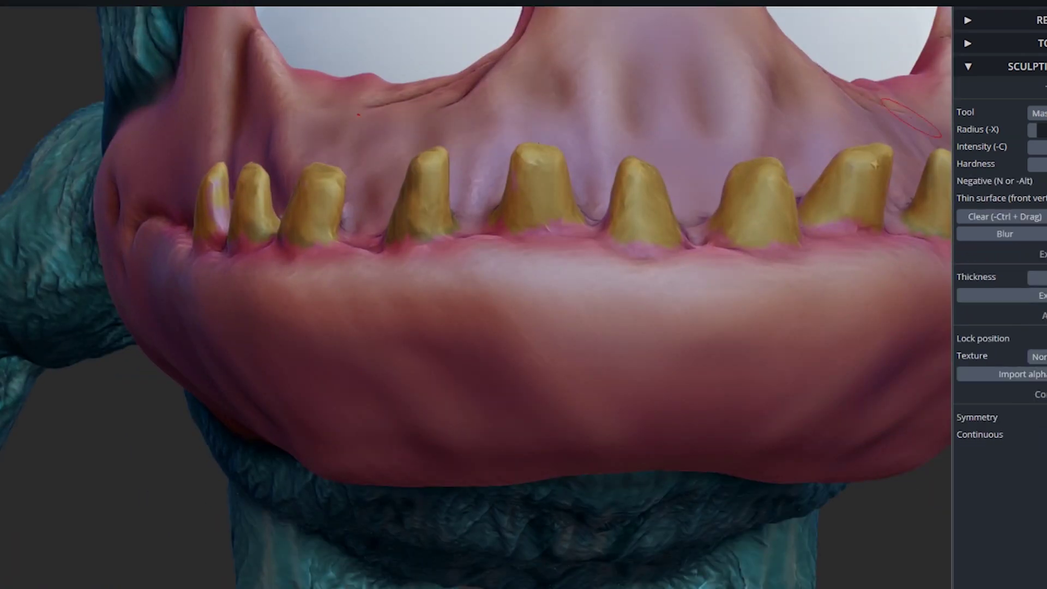
Step: Switch to the Paint tool and colour the claws pale beige
{"action": "key", "text": "9"}
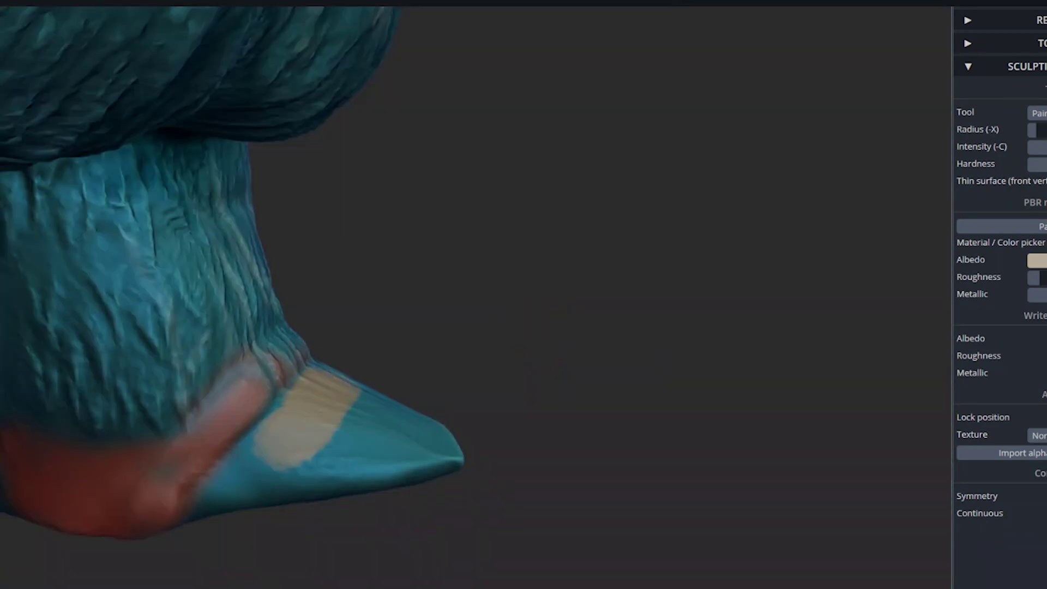
{"action": "left_click_drag", "start_coordinate": [349, 431], "coordinate": [280, 452]}
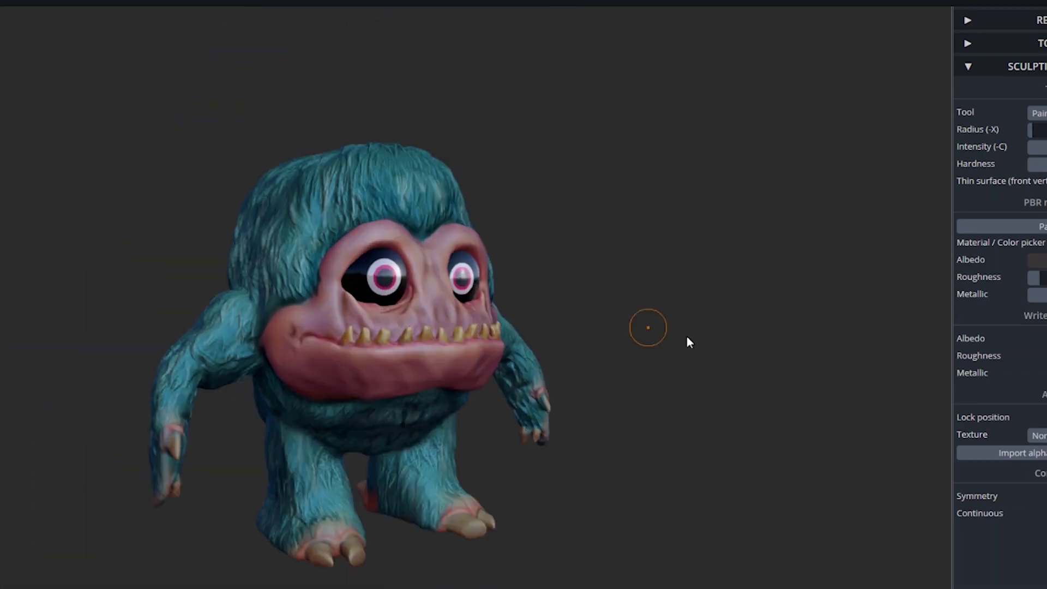
Step: Snip a rectangle around the finished monster for the Capture.PNG screenshot
{"action": "left_click_drag", "start_coordinate": [84, 86], "coordinate": [612, 542]}
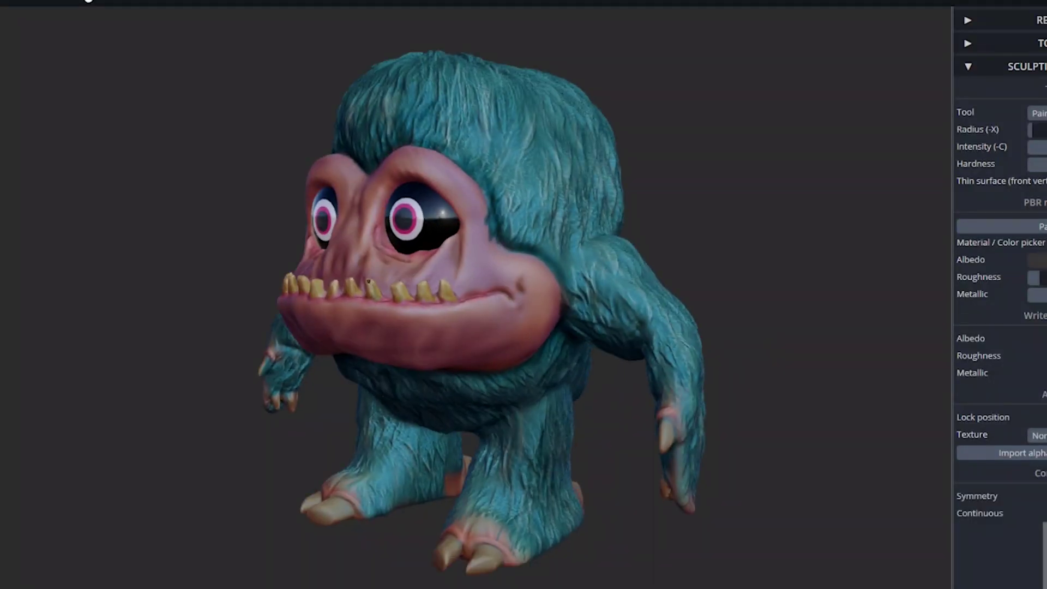